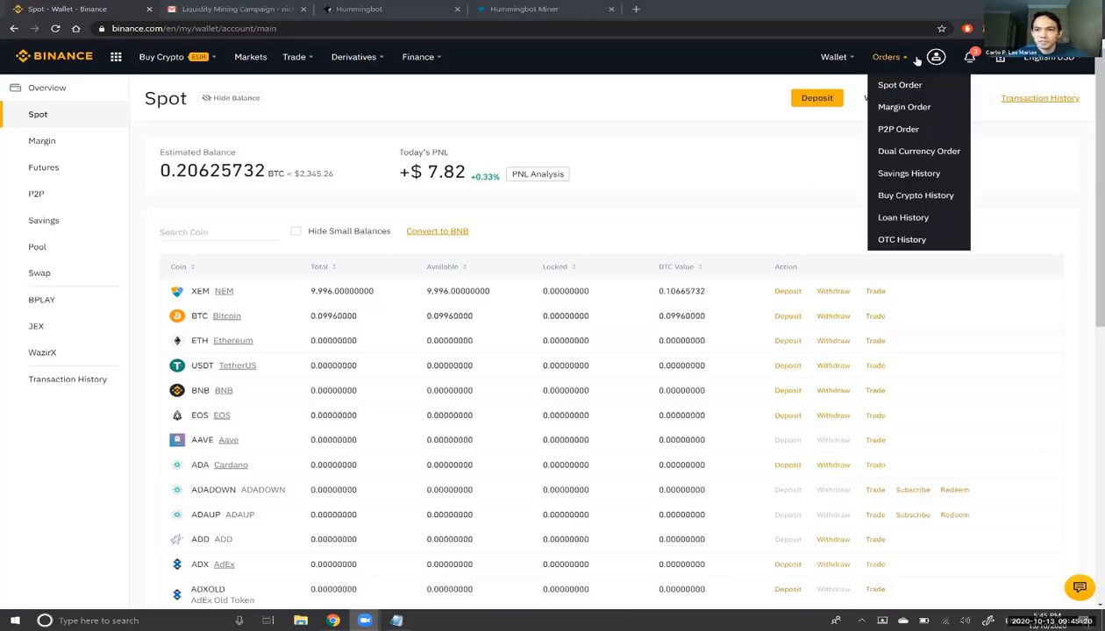
# Create an API key labelled HB under API Management and have the e-mail verification code sent.
pyautogui.moveTo(937, 58)
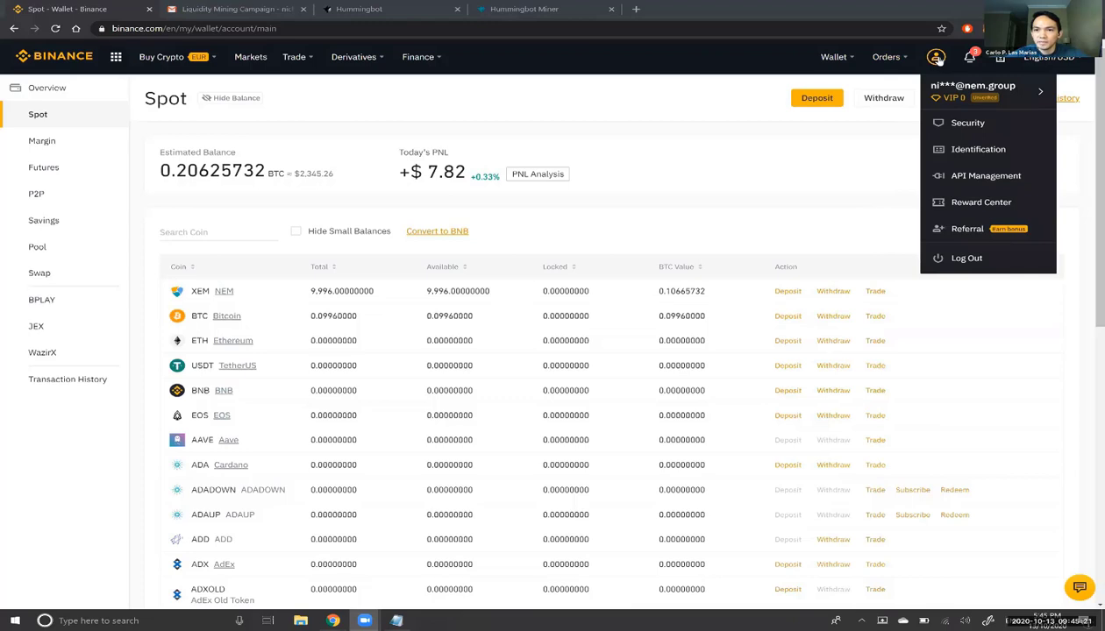
pyautogui.click(986, 176)
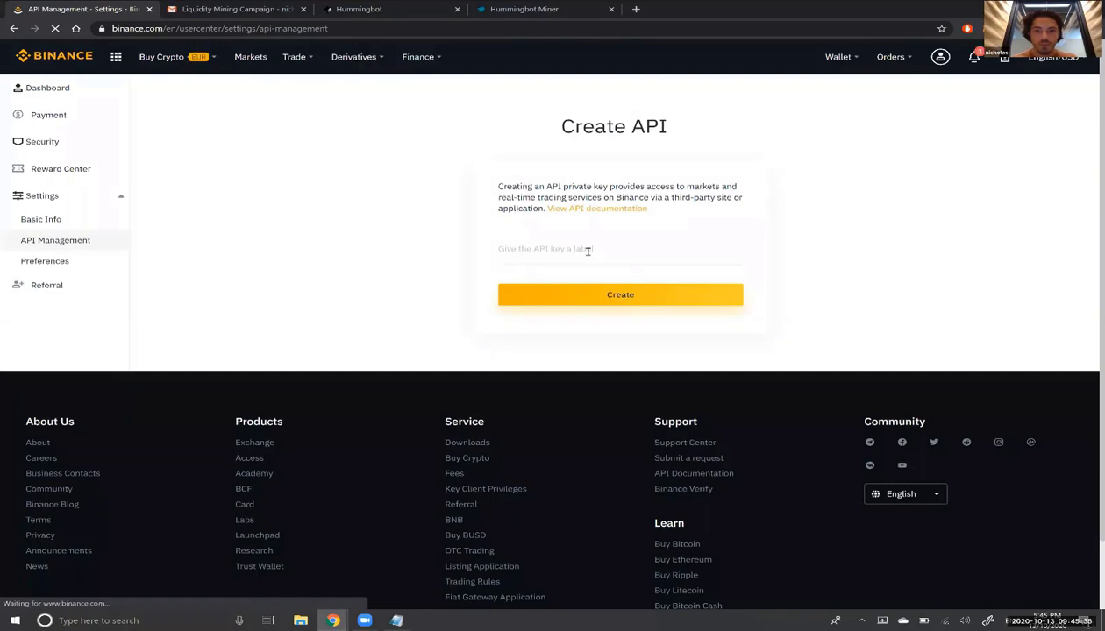
pyautogui.click(601, 253)
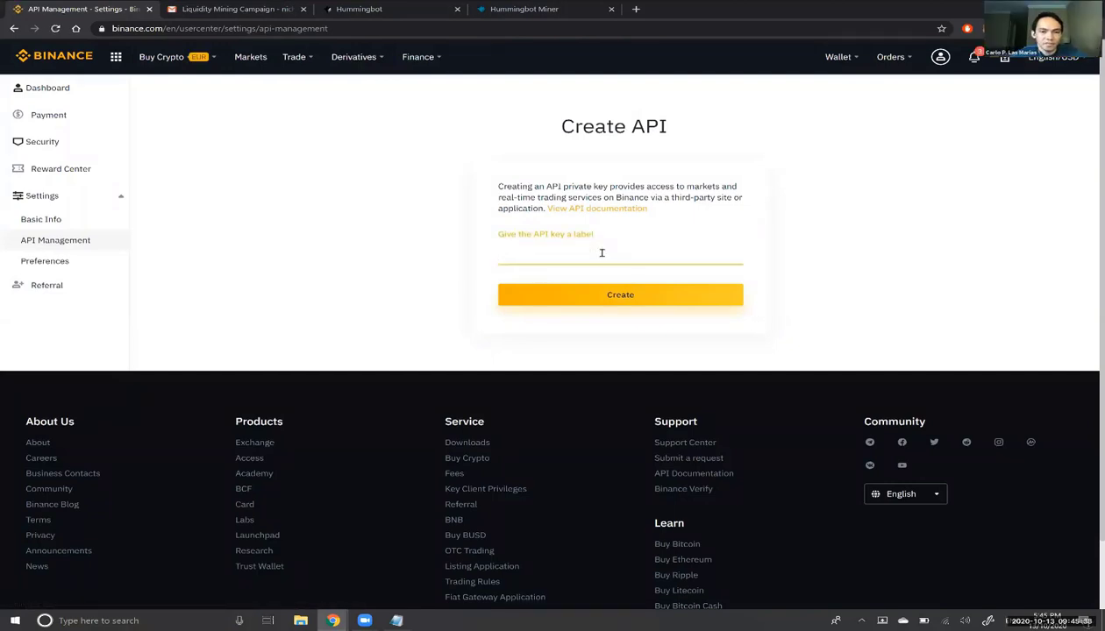
pyautogui.write('HB')
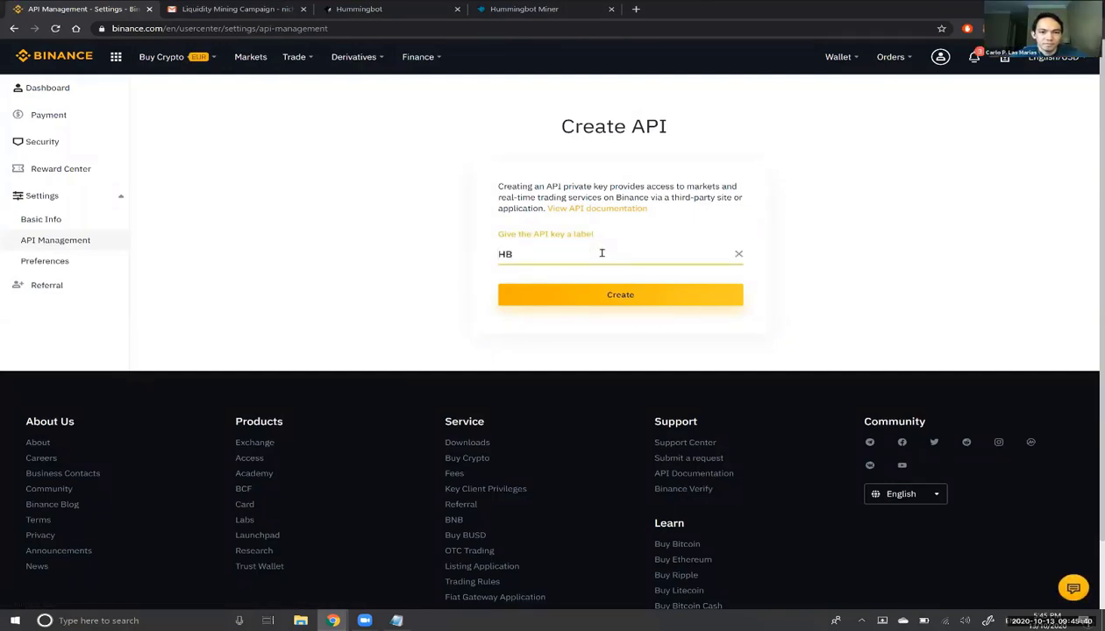
pyautogui.click(603, 296)
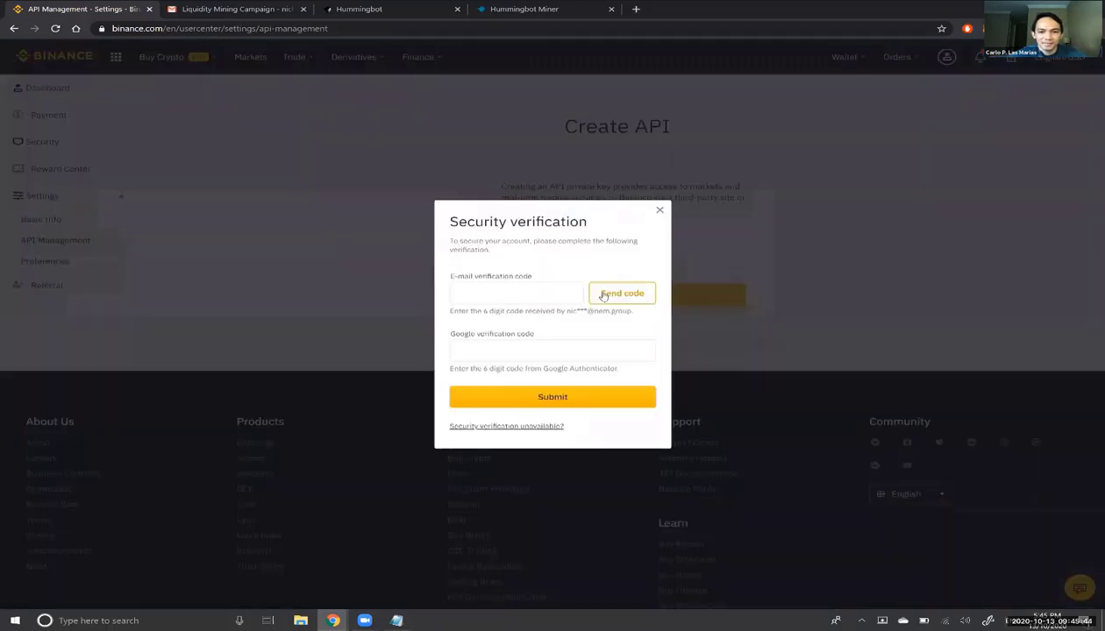
pyautogui.click(531, 297)
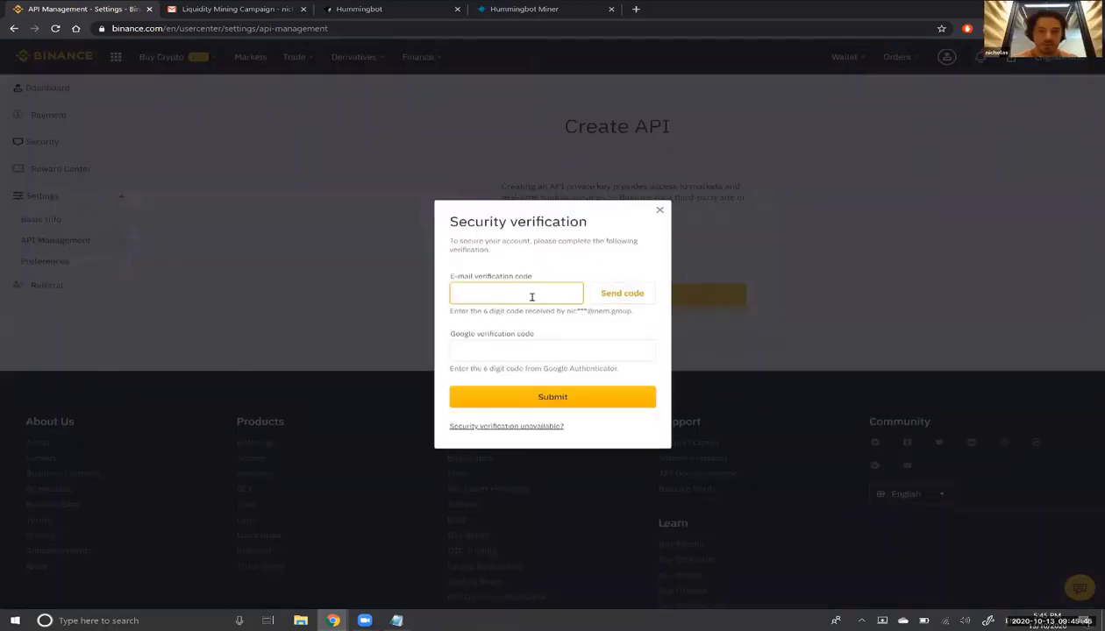
pyautogui.click(605, 293)
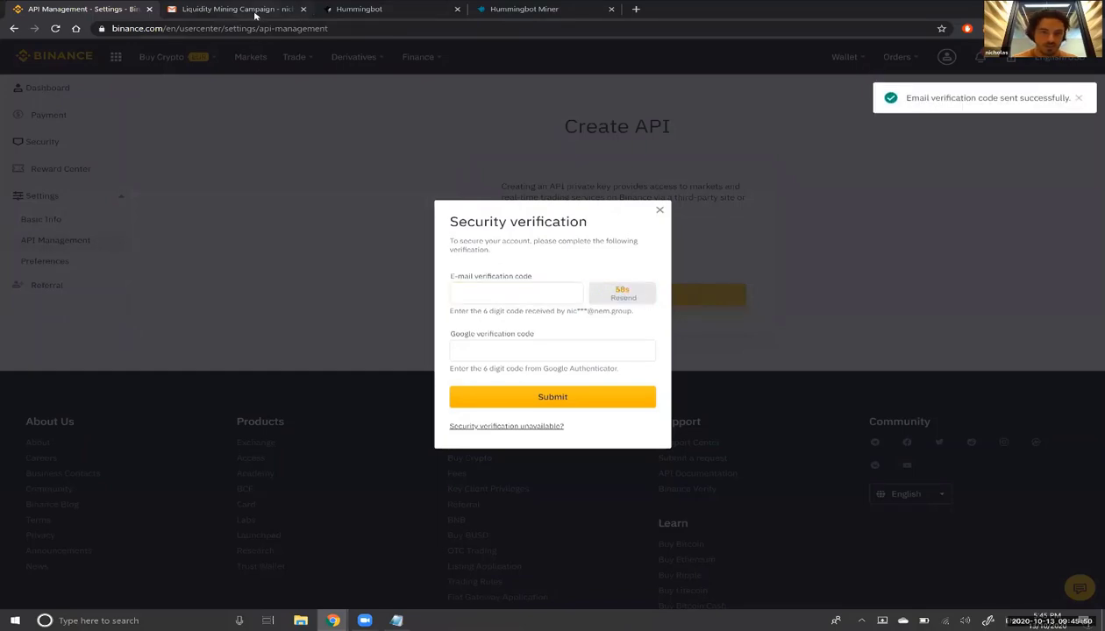
# Copy the verification code from Binance's Create New API Key e-mail in Gmail.
pyautogui.hotkey('ctrl', 'Tab')
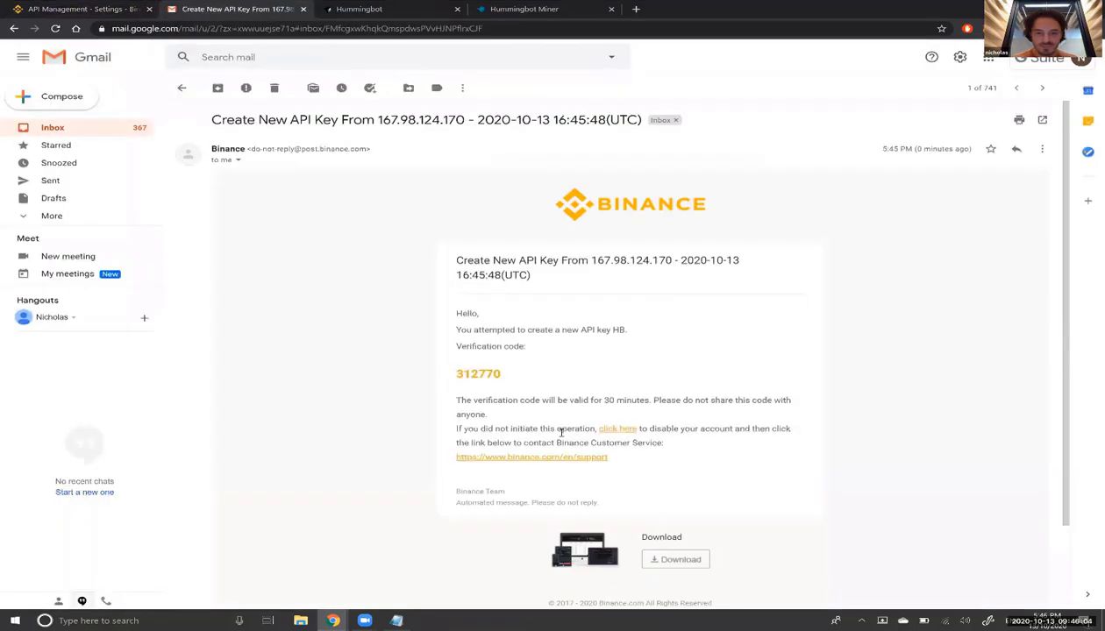
pyautogui.moveTo(438, 372)
pyautogui.mouseDown()
pyautogui.moveTo(505, 374)
pyautogui.moveTo(453, 375)
pyautogui.mouseUp()
pyautogui.hotkey('ctrl', 'c')
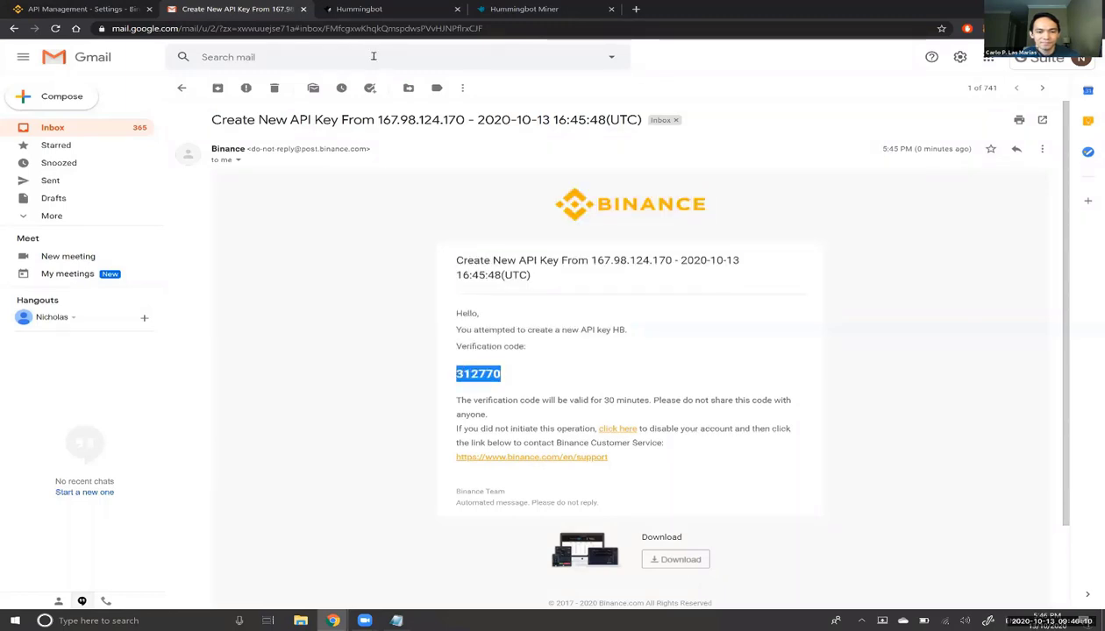
pyautogui.click(88, 11)
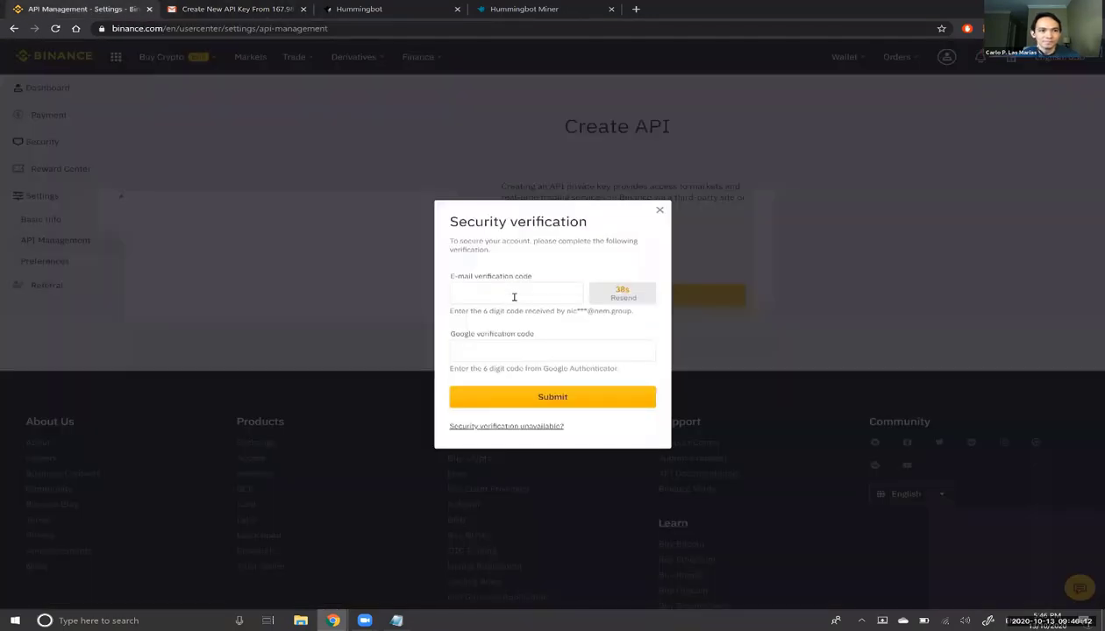
# Paste the e-mail code into the E-mail verification field and type the Google Authenticator code.
pyautogui.click(514, 297)
pyautogui.hotkey('ctrl', 'v')
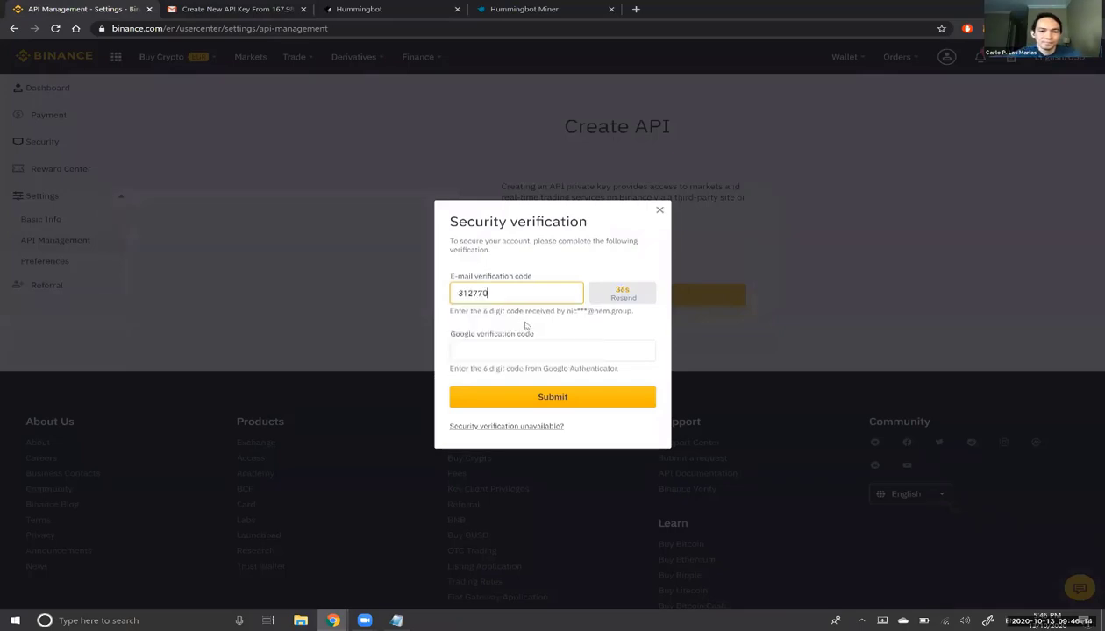
pyautogui.click(533, 347)
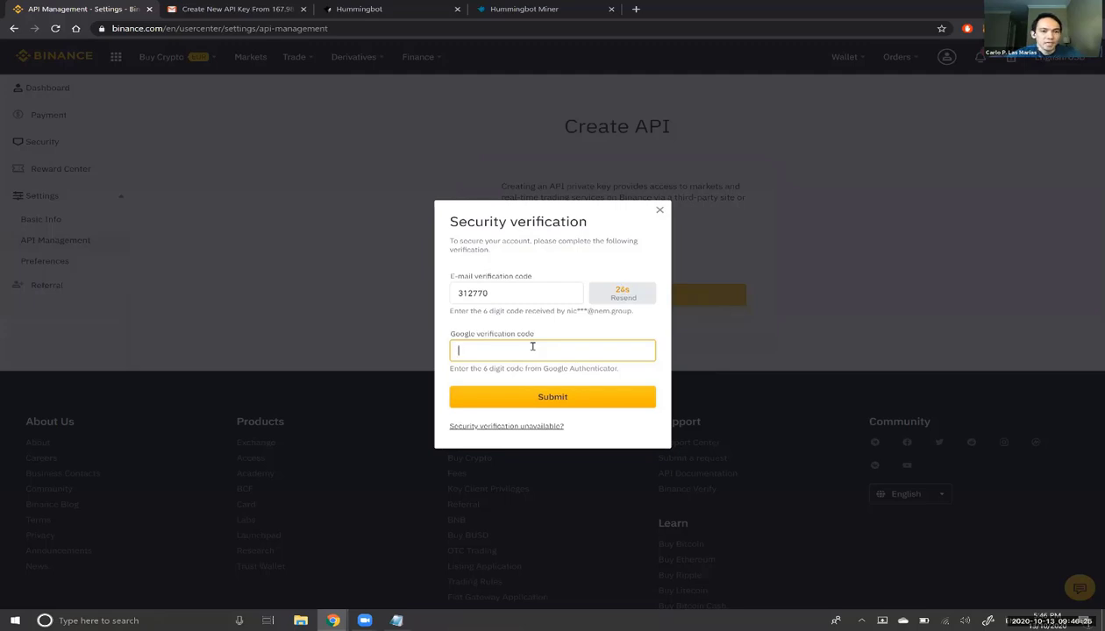
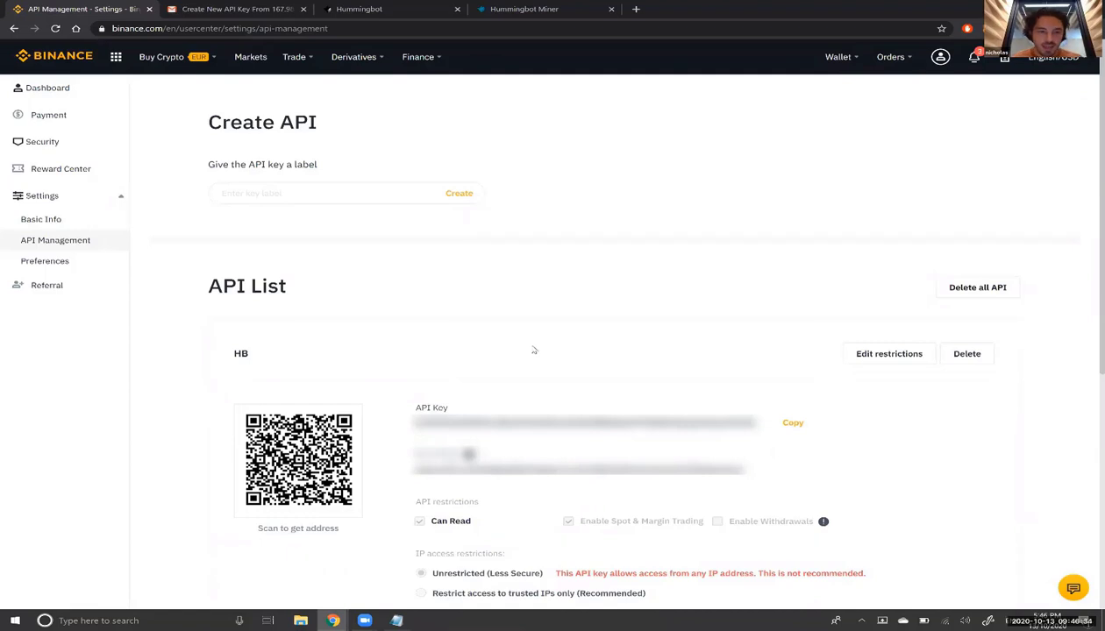
# Scroll down the API List to the newly created HB key.
pyautogui.scroll(-1, 533, 349)
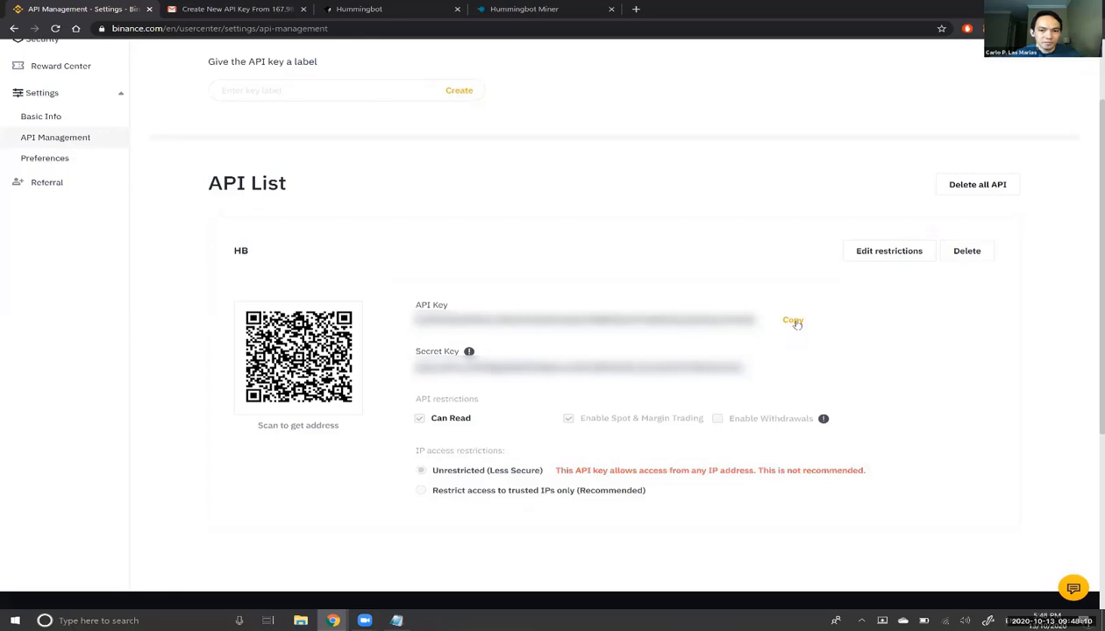
# Copy the HB API key and paste it into a new Notepad note.
pyautogui.click(794, 323)
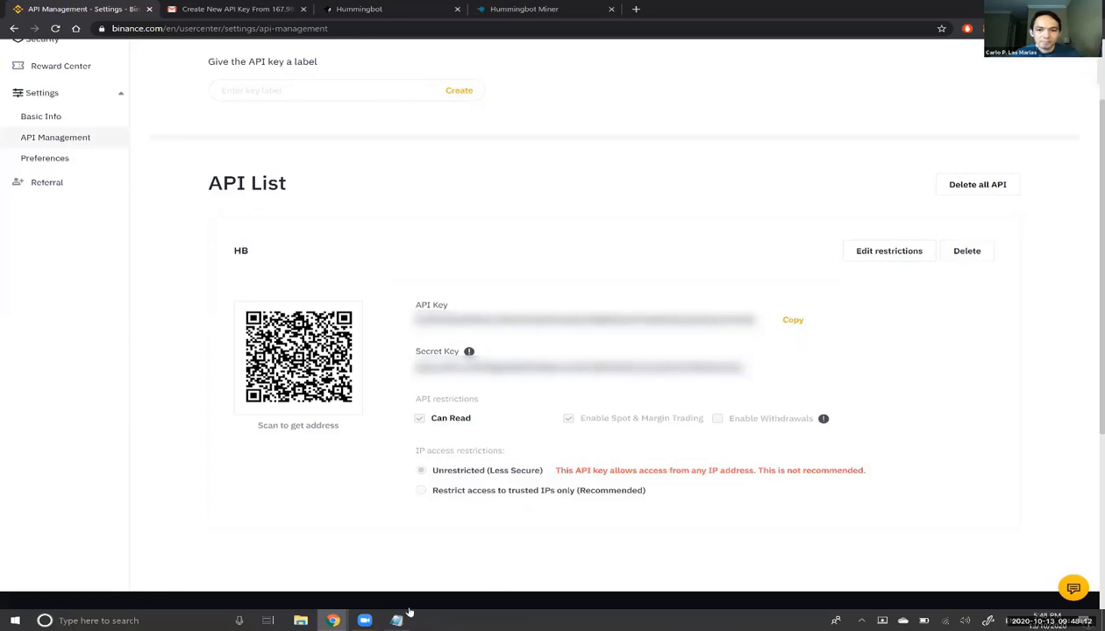
pyautogui.click(397, 619)
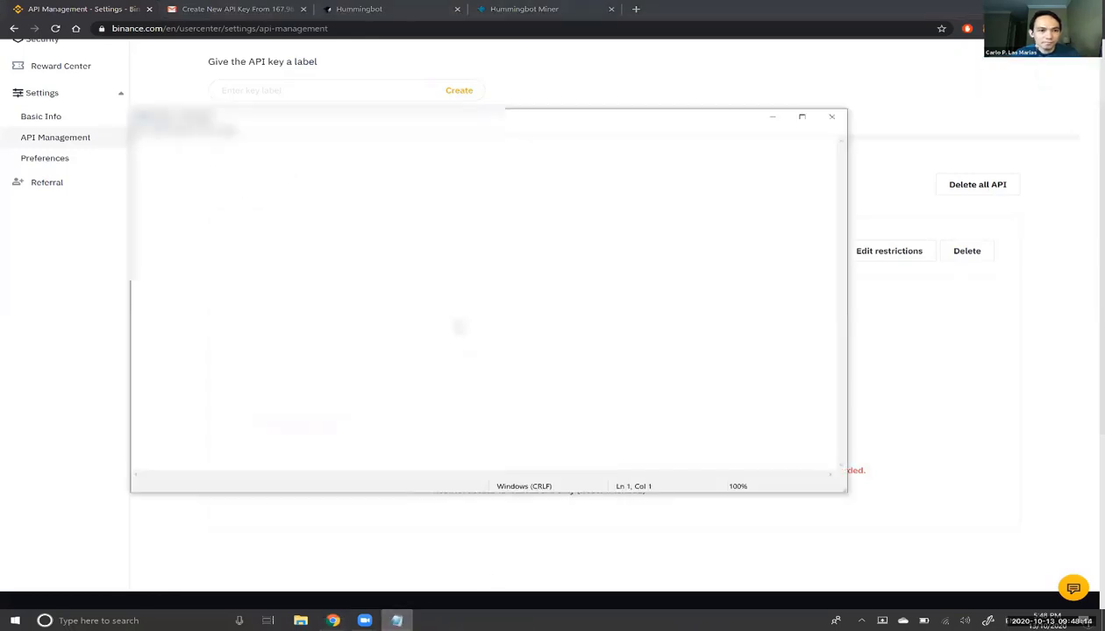
pyautogui.hotkey('ctrl', 'v')
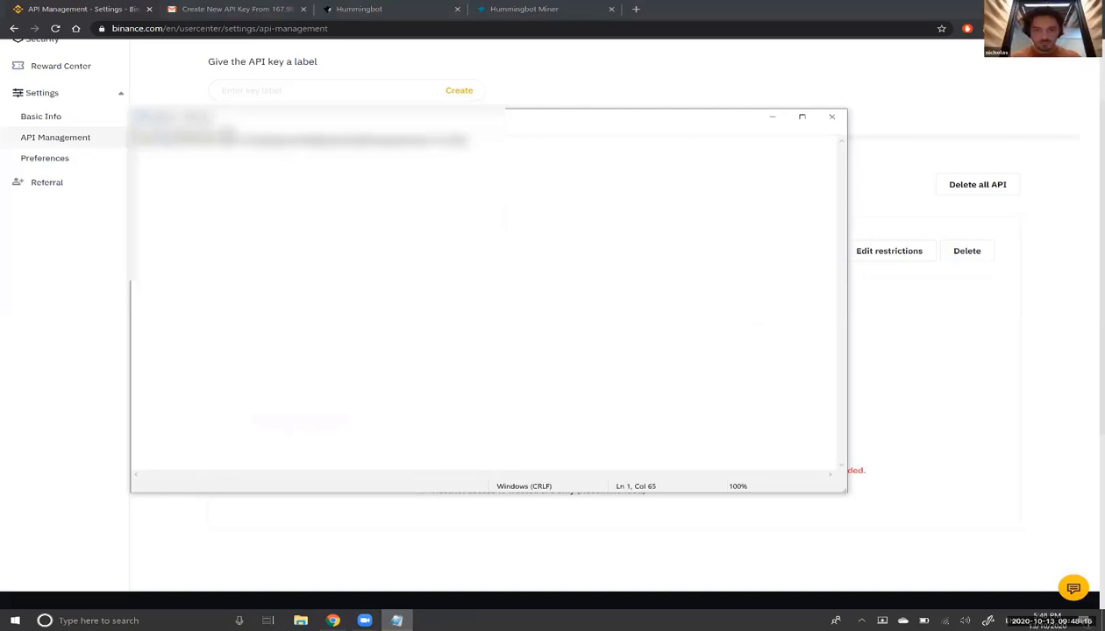
# Copy the HB secret key from Binance and paste it on the note's next line.
pyautogui.click(879, 101)
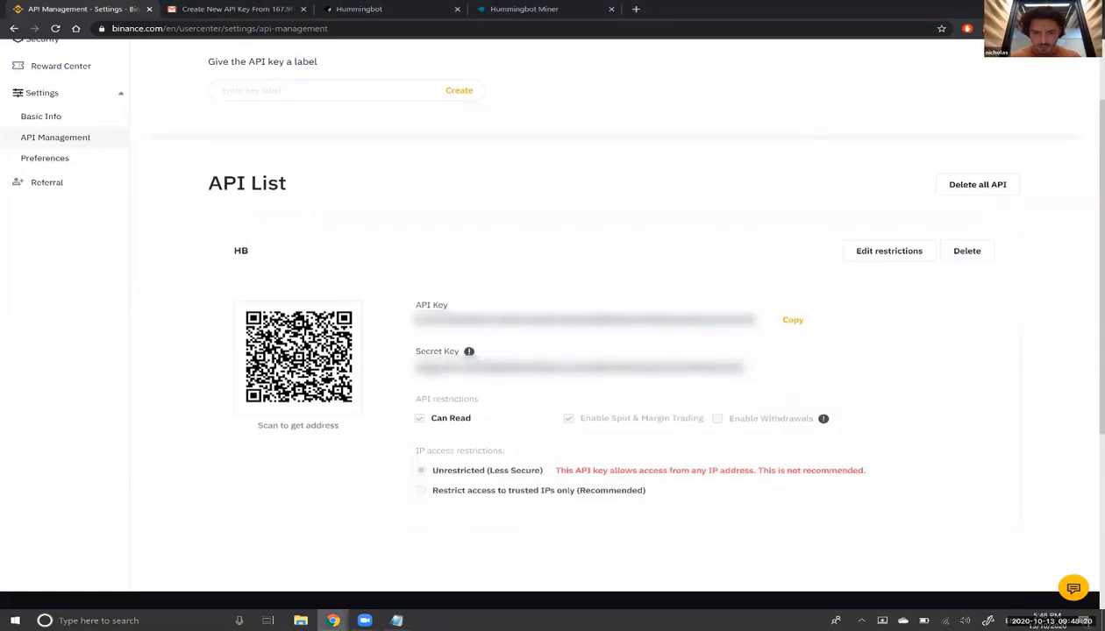
pyautogui.moveTo(412, 367); pyautogui.dragTo(743, 366)
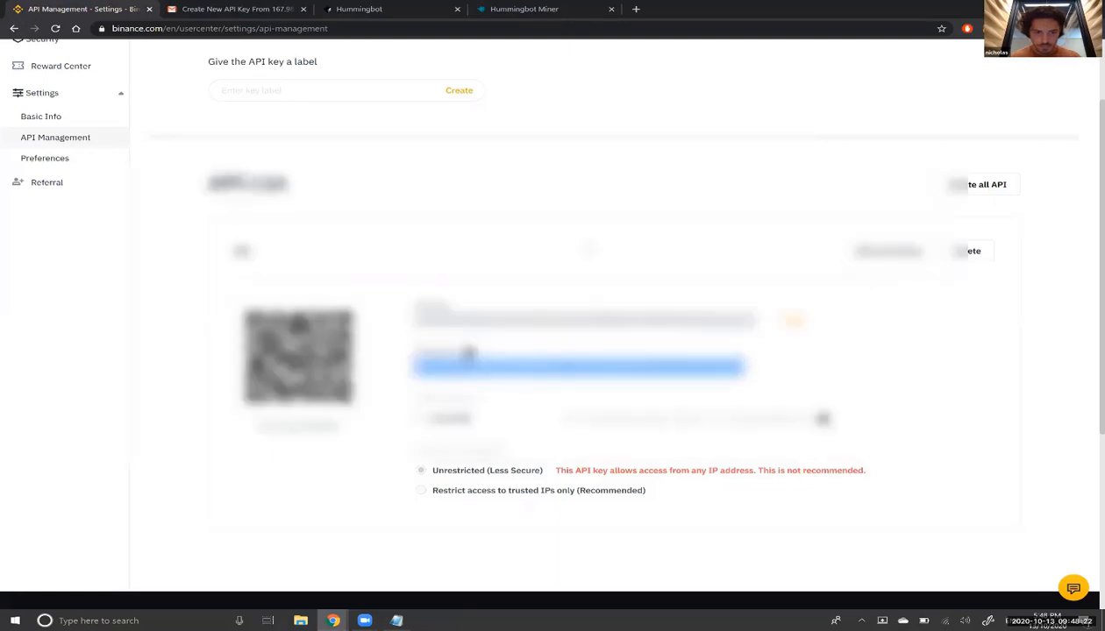
pyautogui.hotkey('alt', 'Tab')
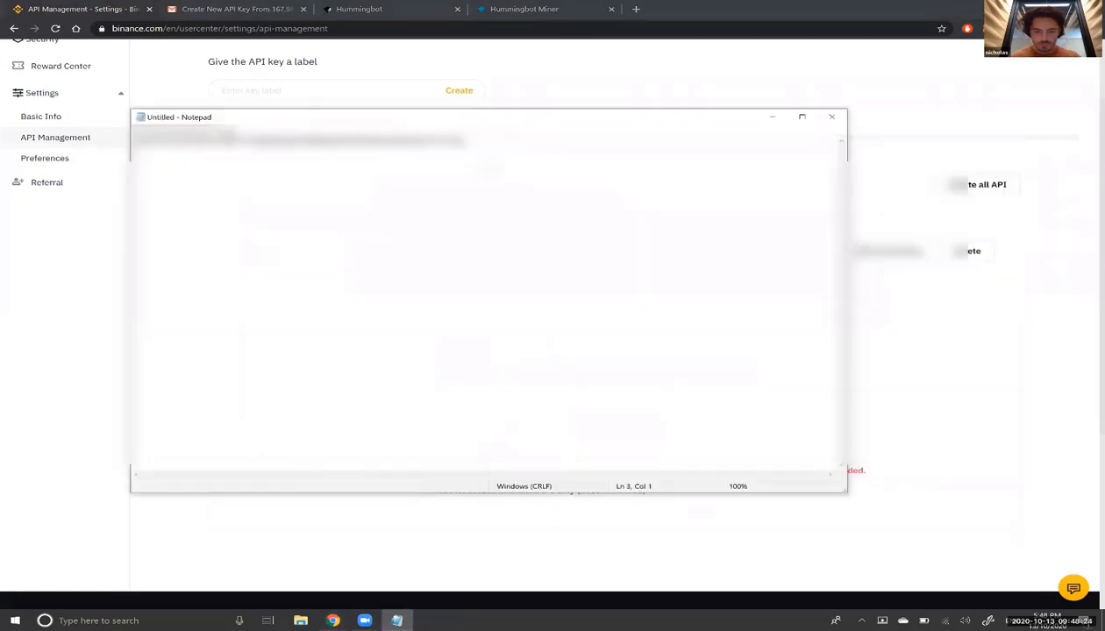
pyautogui.hotkey('ctrl', 'v')
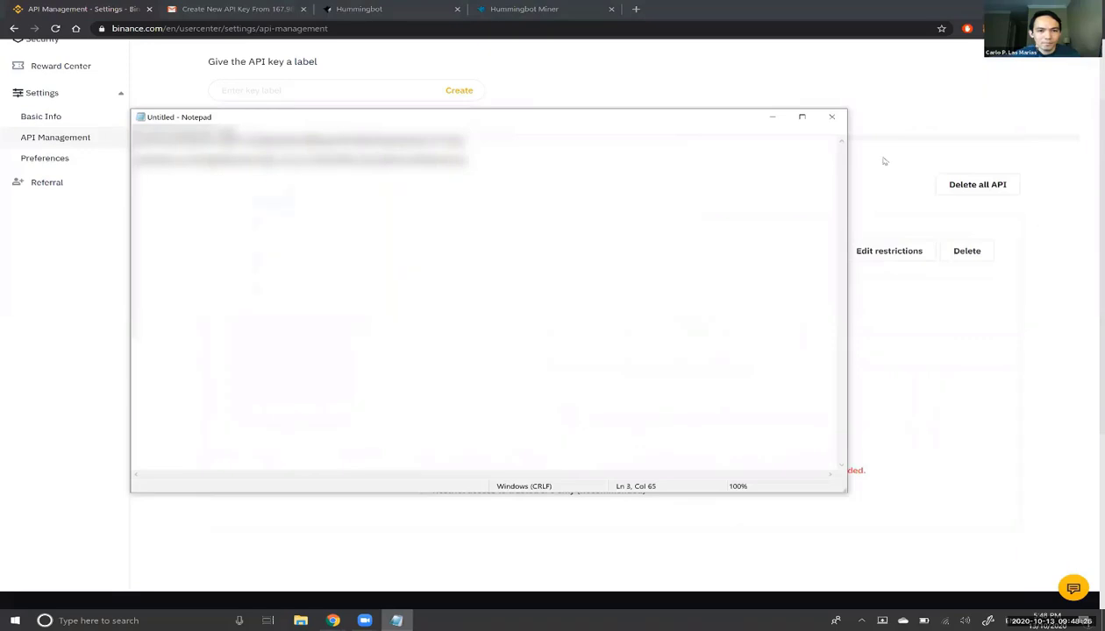
pyautogui.click(882, 164)
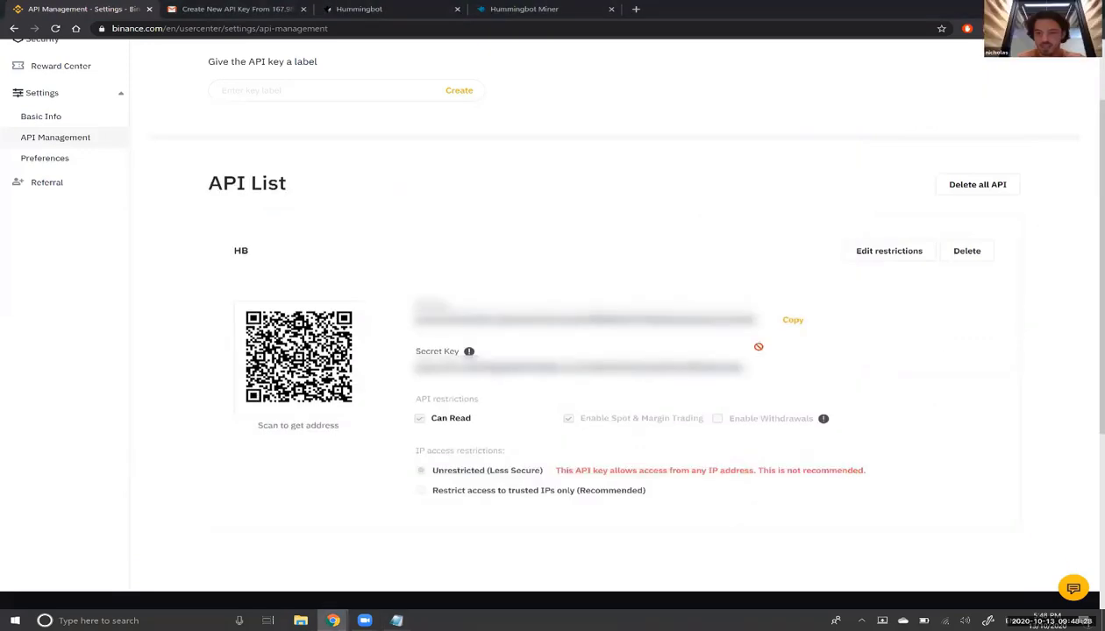
# Enter HBM as the label for a second API key.
pyautogui.scroll(-1, 937, 353)
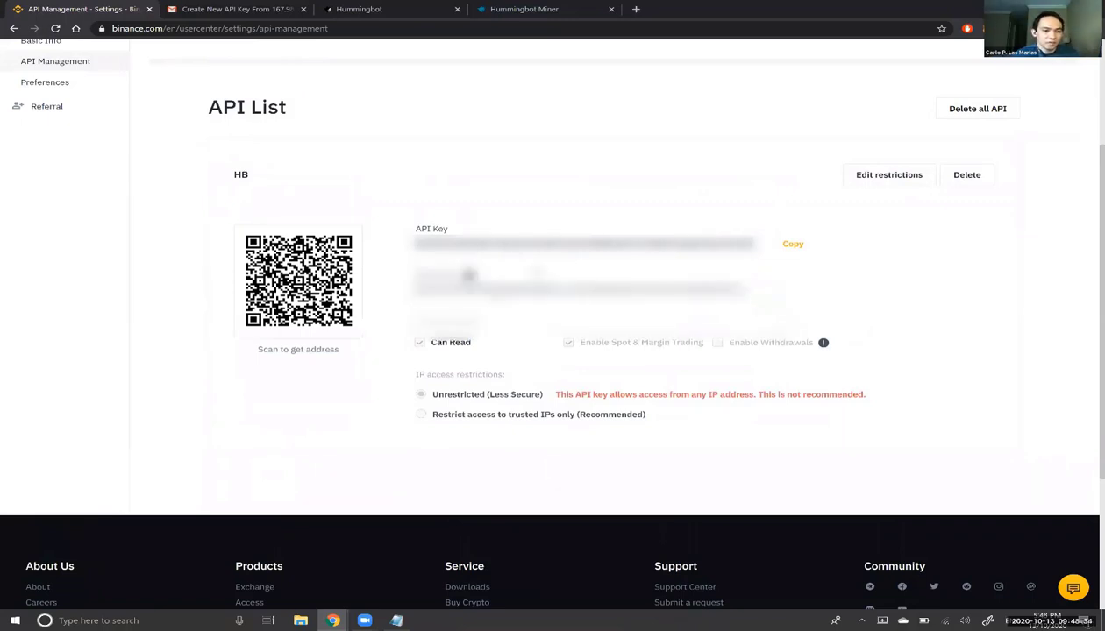
pyautogui.scroll(1, 910, 249)
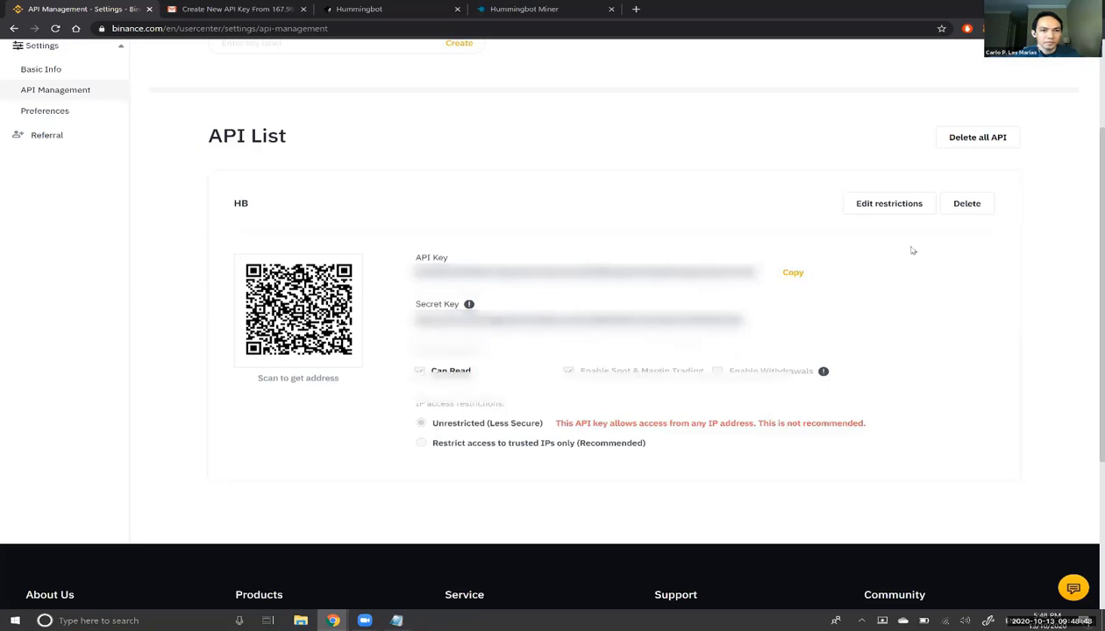
pyautogui.scroll(1, 452, 192)
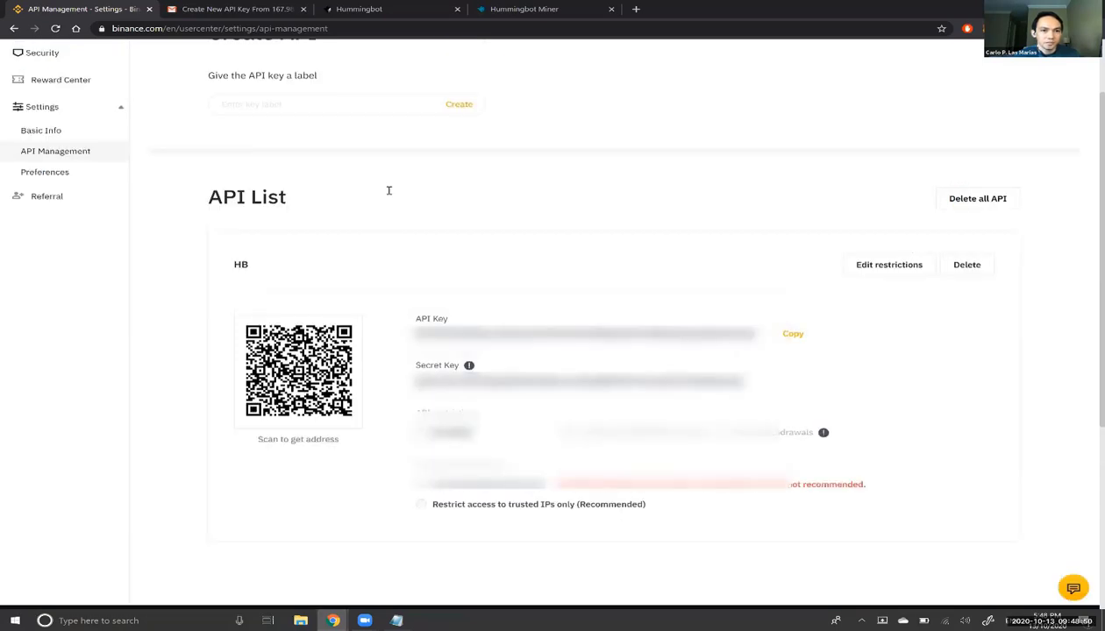
pyautogui.scroll(1, 388, 190)
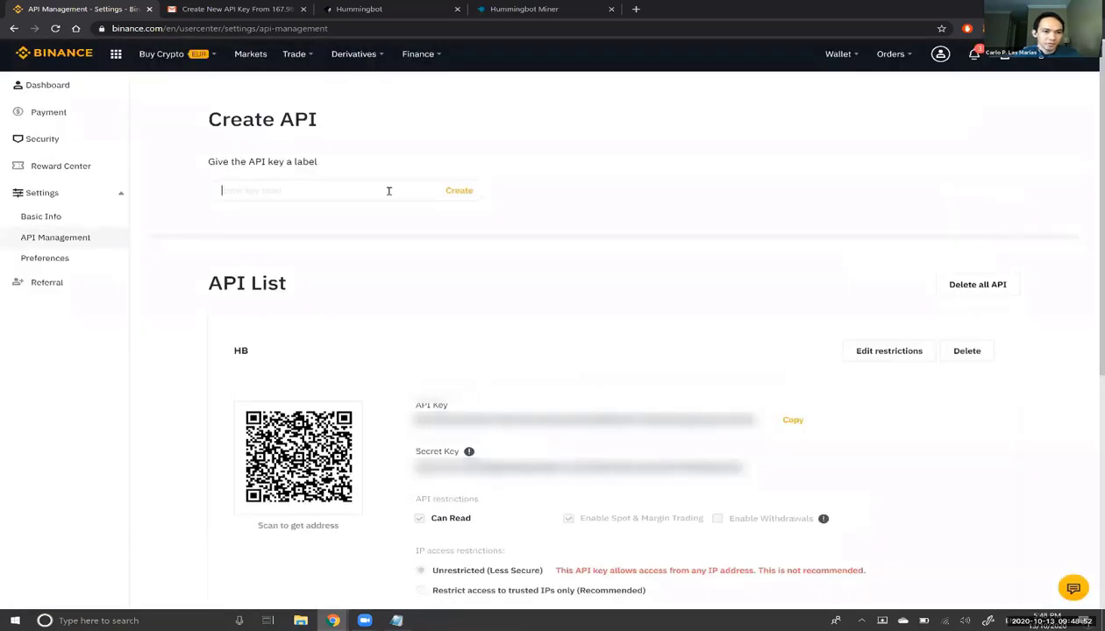
pyautogui.write('HBM')
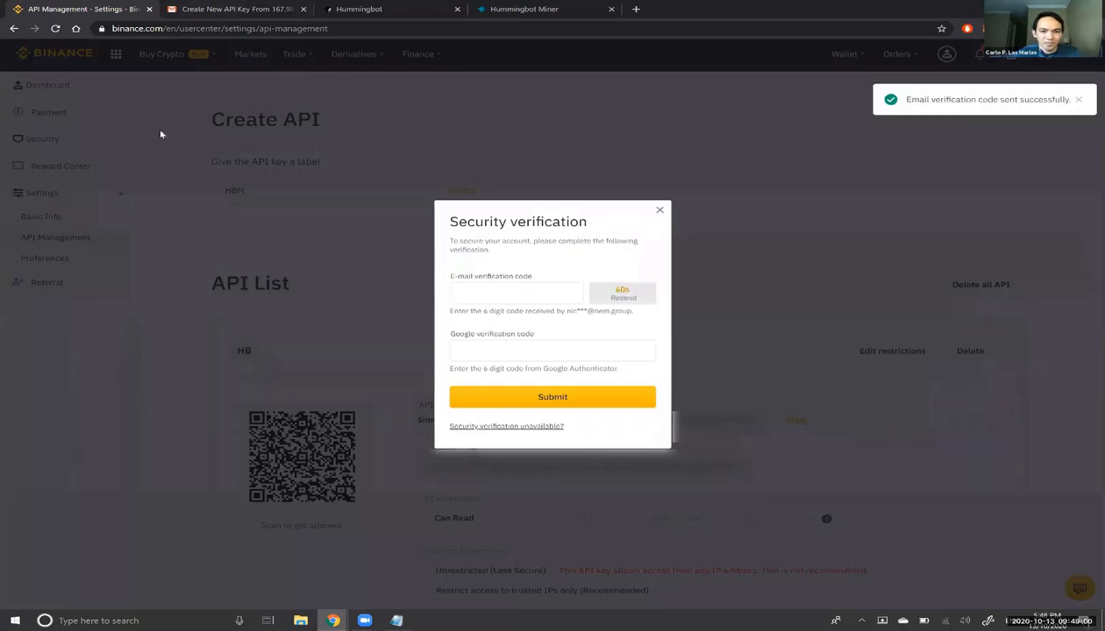
# Copy the code from the new Create New API Key e-mail into Binance's E-mail verification field.
pyautogui.click(233, 8)
pyautogui.click(184, 87)
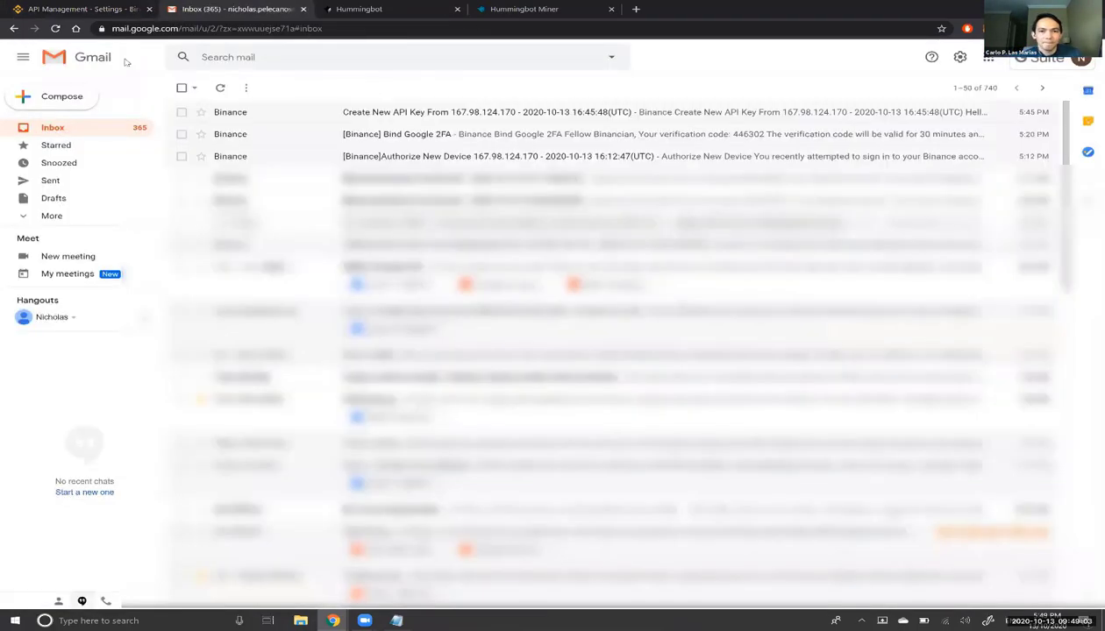
pyautogui.click(517, 114)
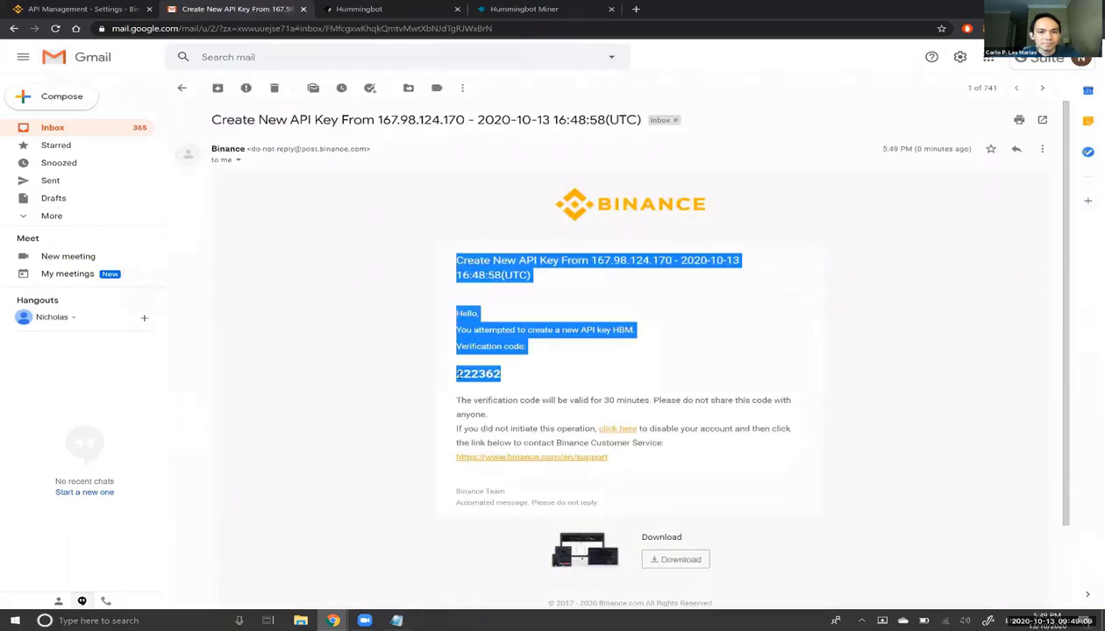
pyautogui.doubleClick(482, 374)
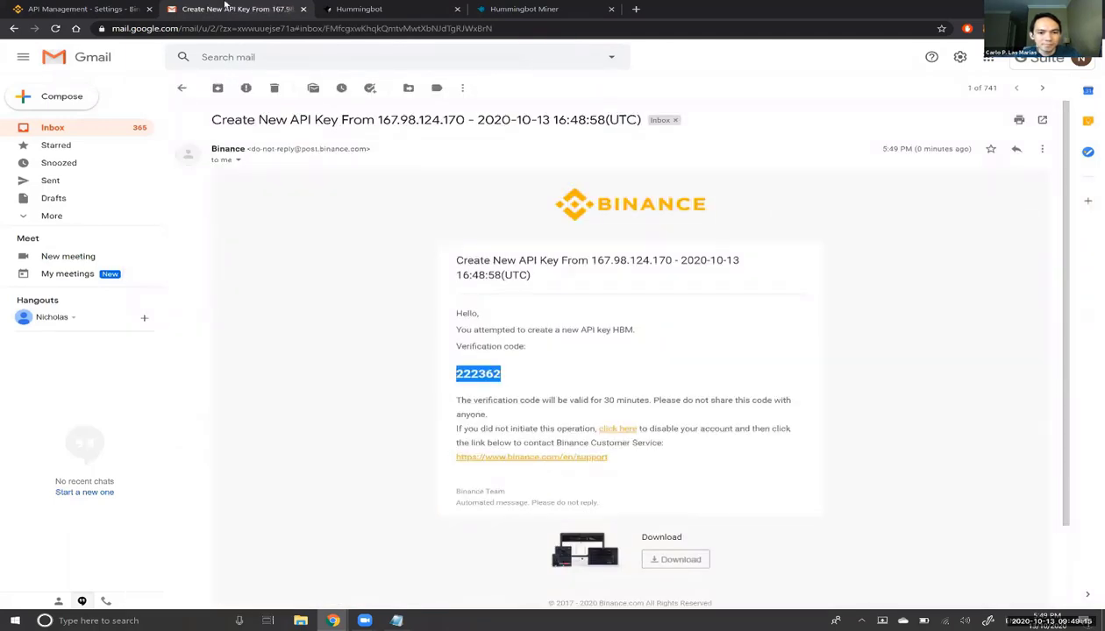
pyautogui.click(99, 10)
pyautogui.click(533, 287)
pyautogui.hotkey('ctrl', 'v')
pyautogui.click(540, 348)
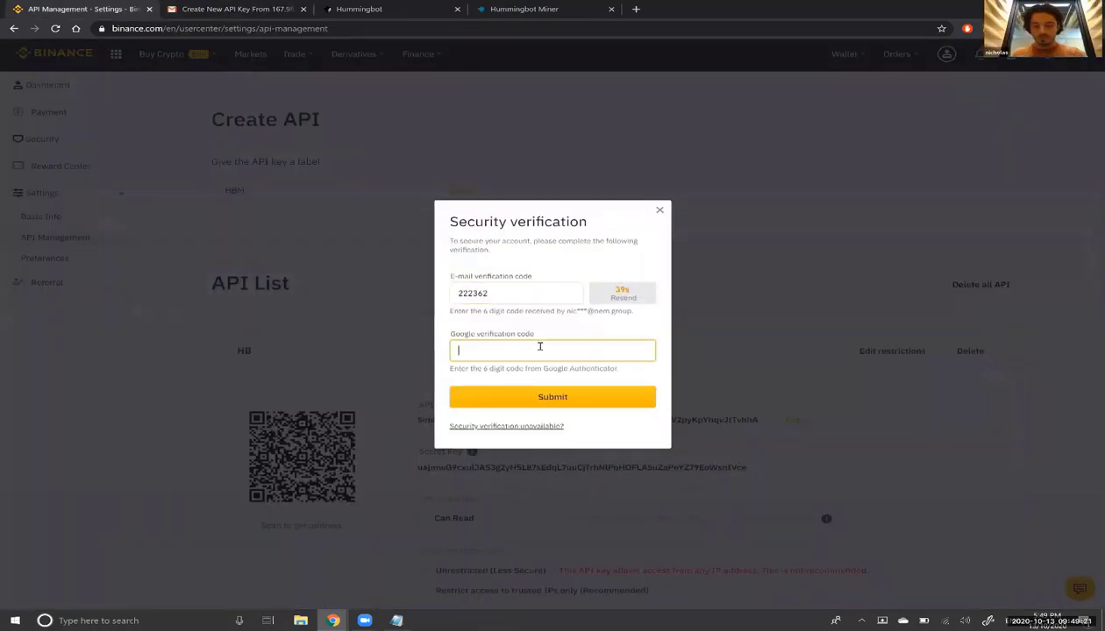
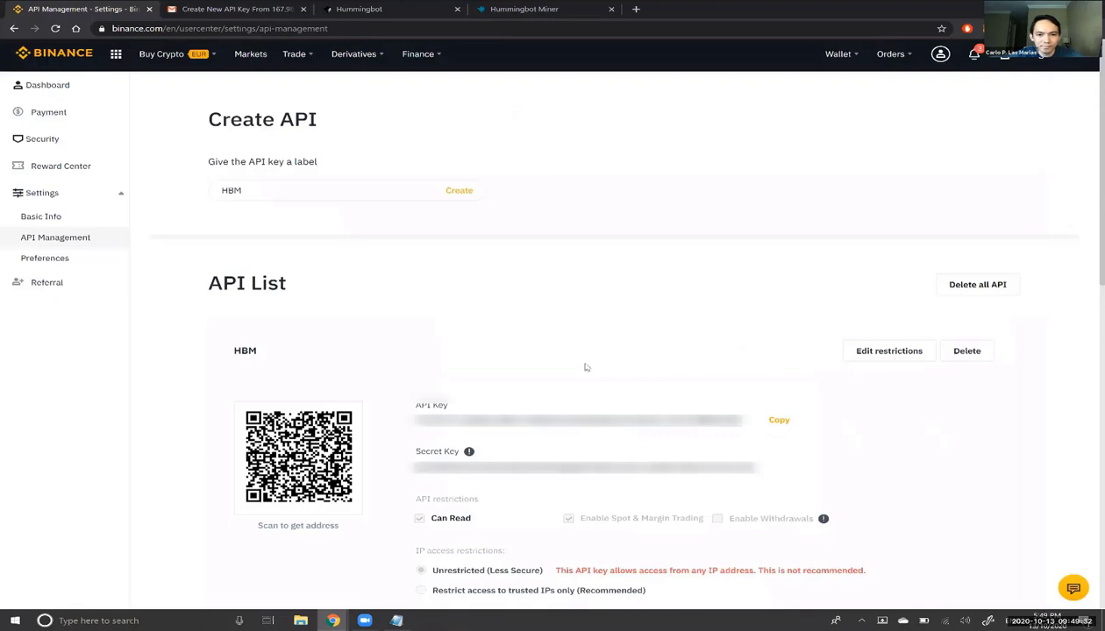
# Enter the Google Authenticator code to confirm creation of the HBM key.
pyautogui.scroll(-1, 736, 351)
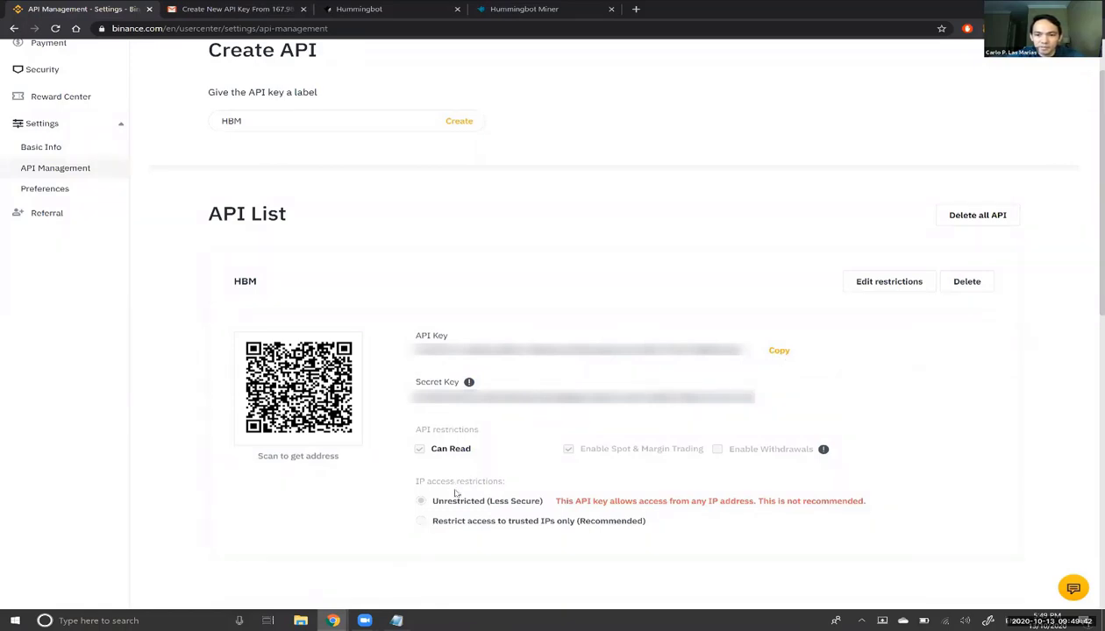
# Enable Spot & Margin Trading on the HBM key, save, and confirm with the Google code.
pyautogui.click(885, 283)
pyautogui.click(568, 448)
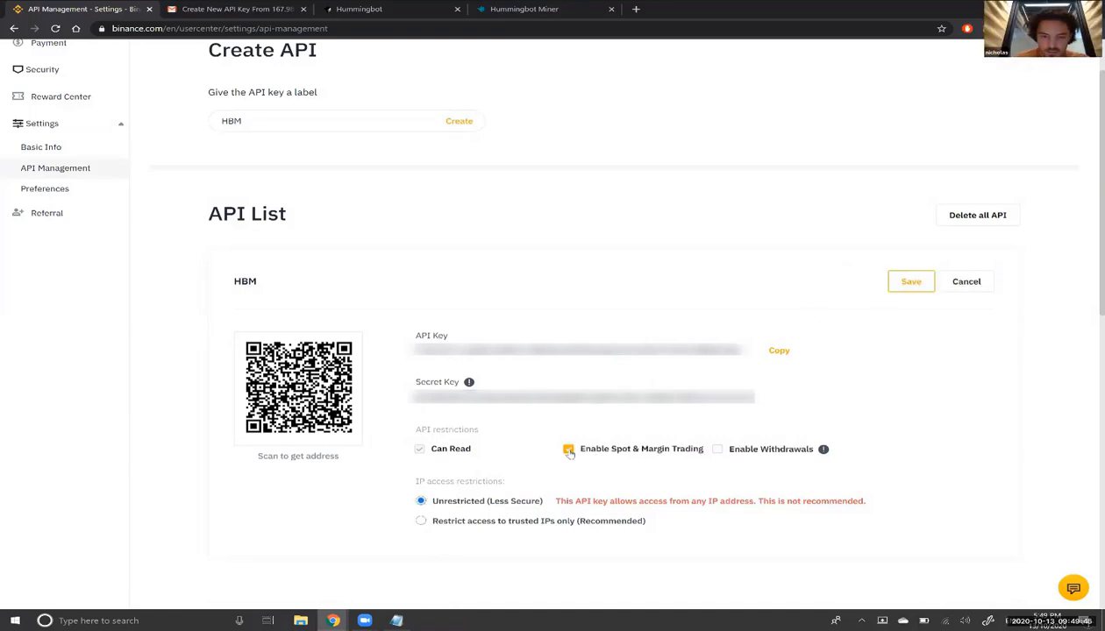
pyautogui.click(917, 282)
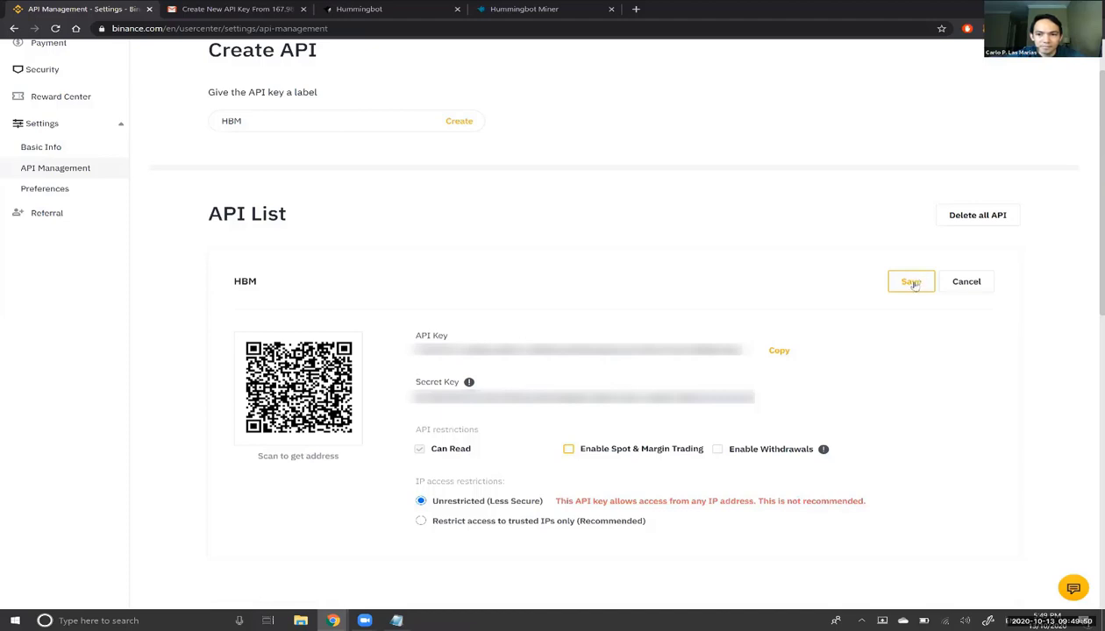
pyautogui.click(912, 283)
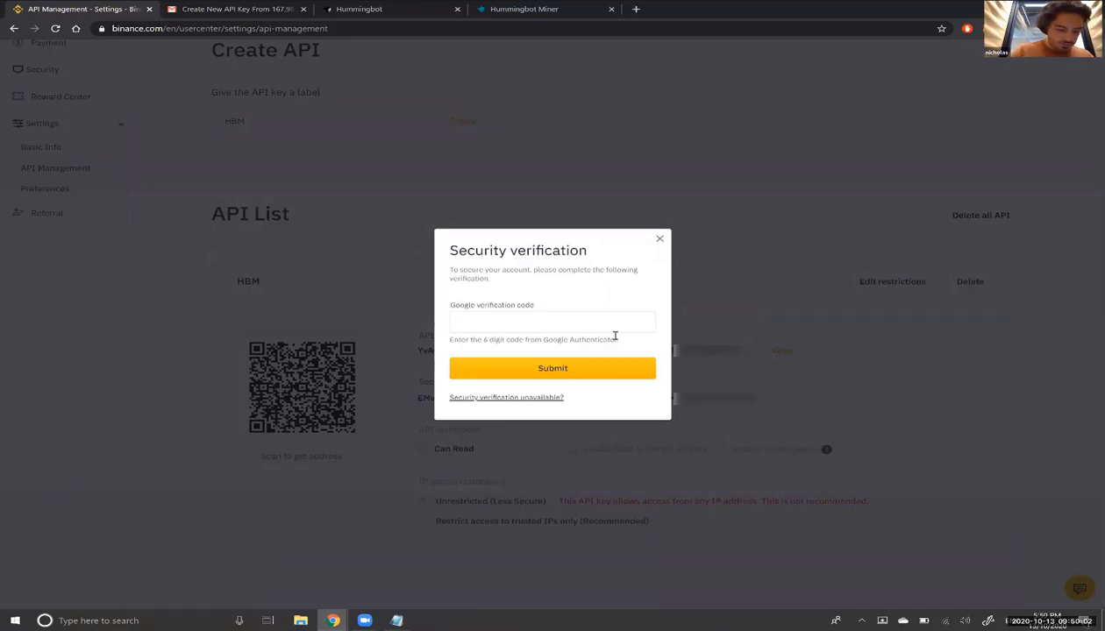
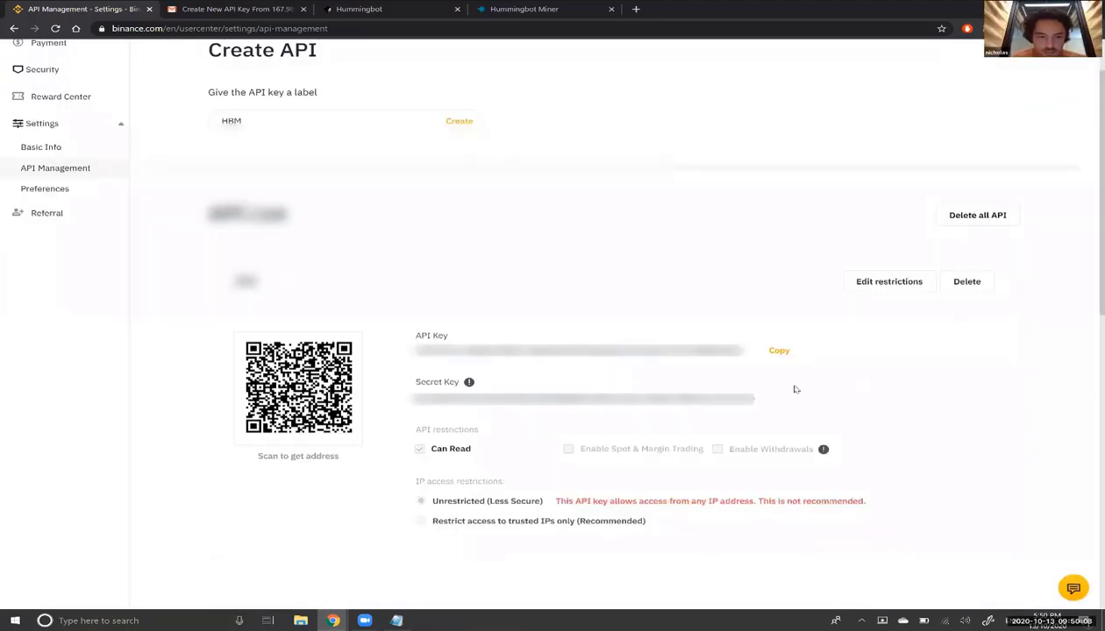
# Paste the HBM API key into the notes below the HB keys.
pyautogui.click(397, 620)
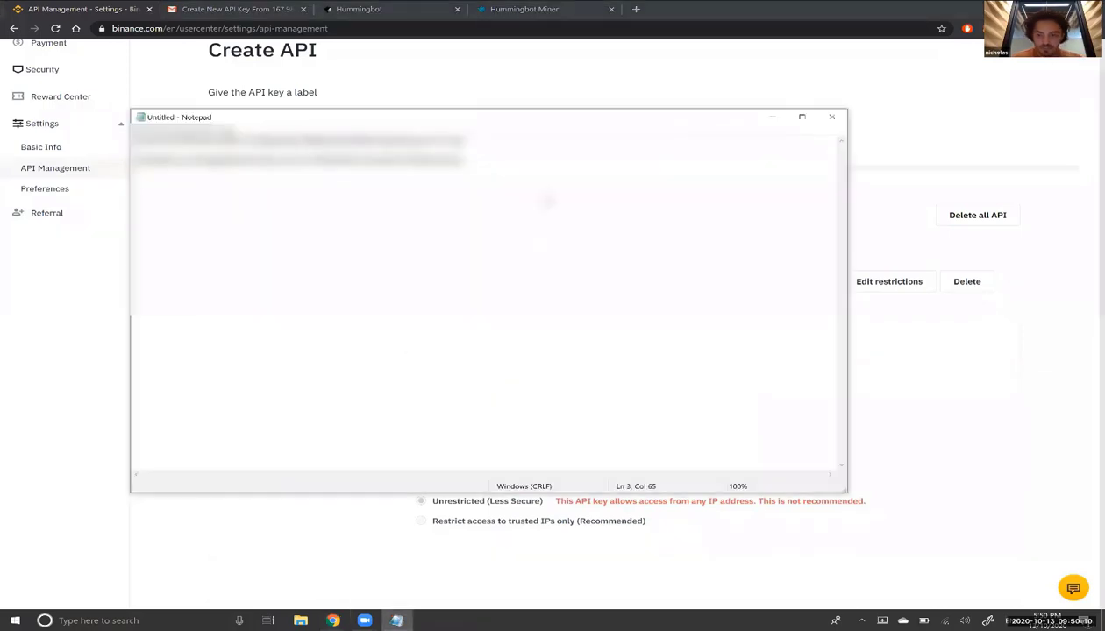
pyautogui.press('Return')
pyautogui.press('Return')
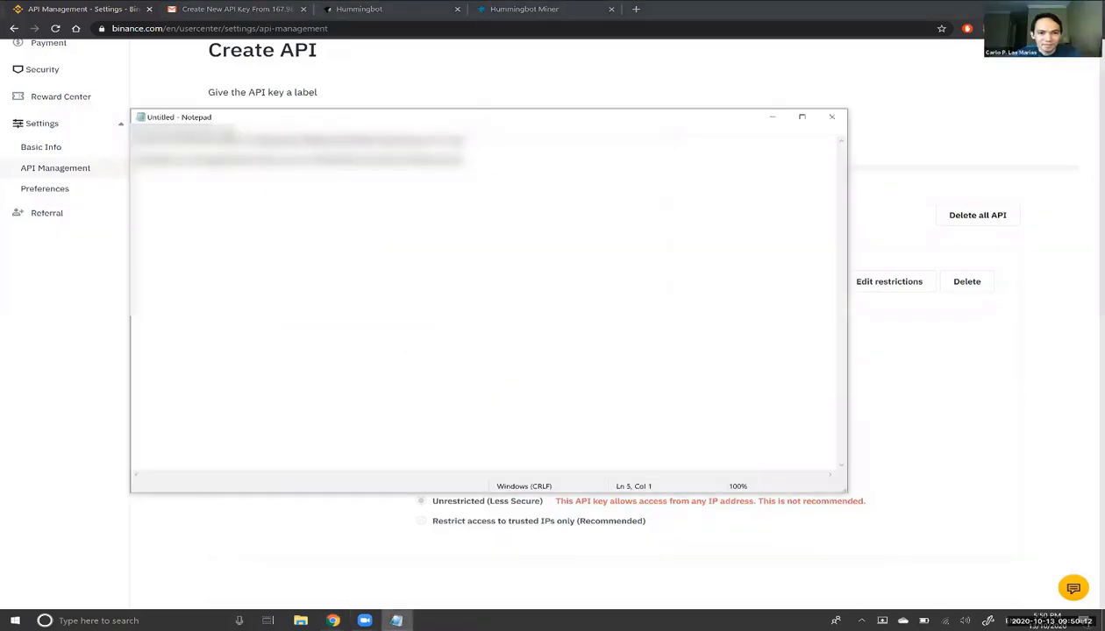
pyautogui.hotkey('ctrl', 'v')
pyautogui.press('Return')
pyautogui.press('Return')
pyautogui.click(771, 117)
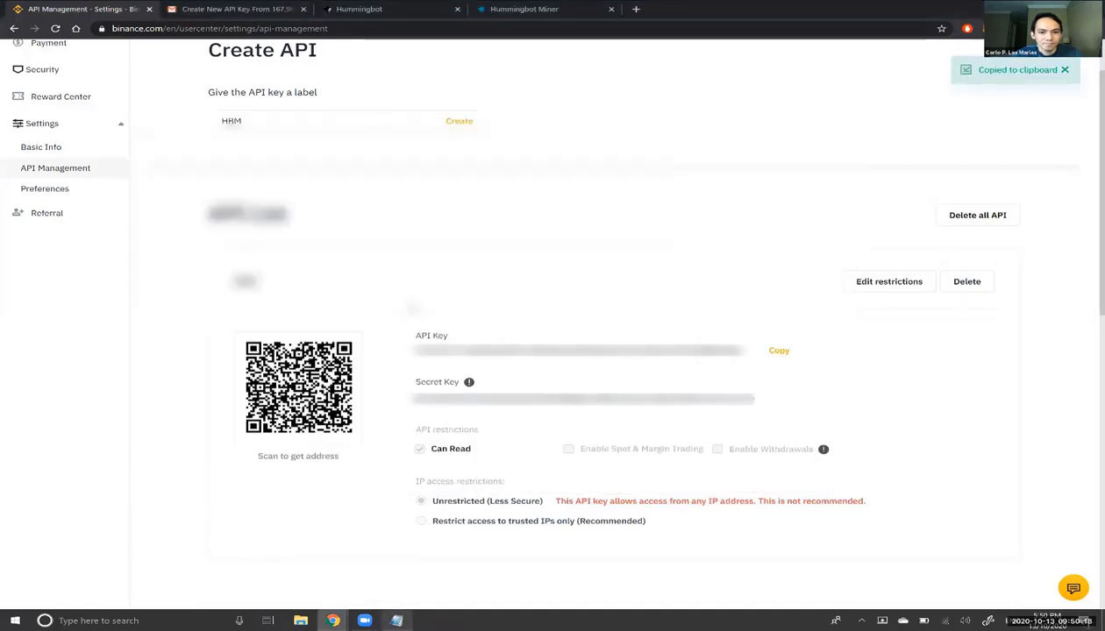
pyautogui.click(396, 620)
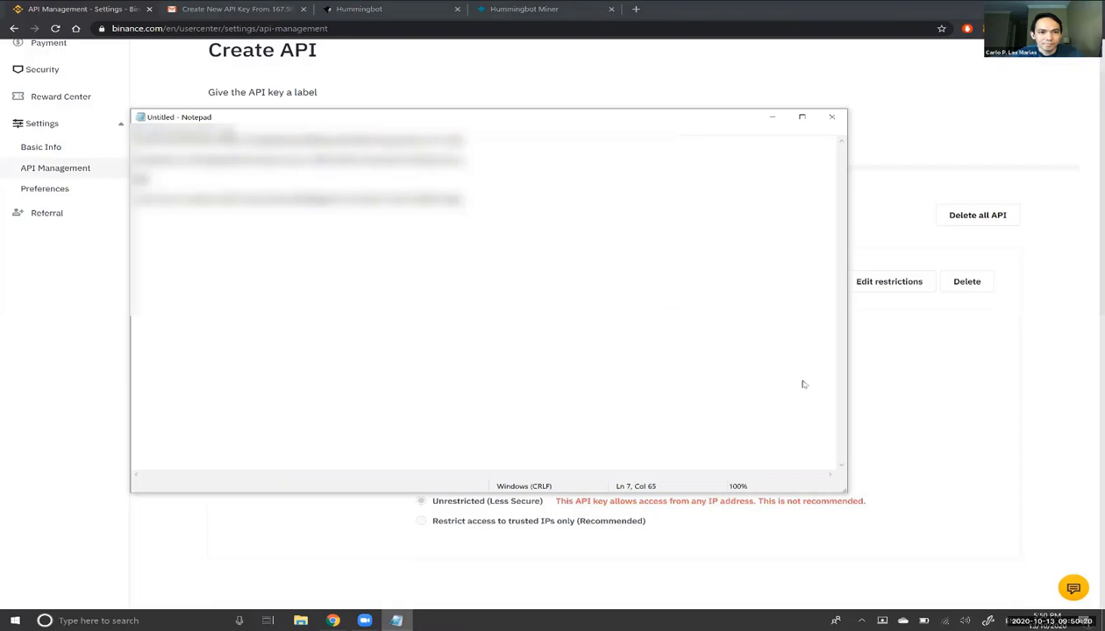
pyautogui.hotkey('alt', 'Tab')
# Paste the HBM secret key into the notes and add an 'ID' label line at the top.
pyautogui.moveTo(754, 398); pyautogui.dragTo(414, 400)
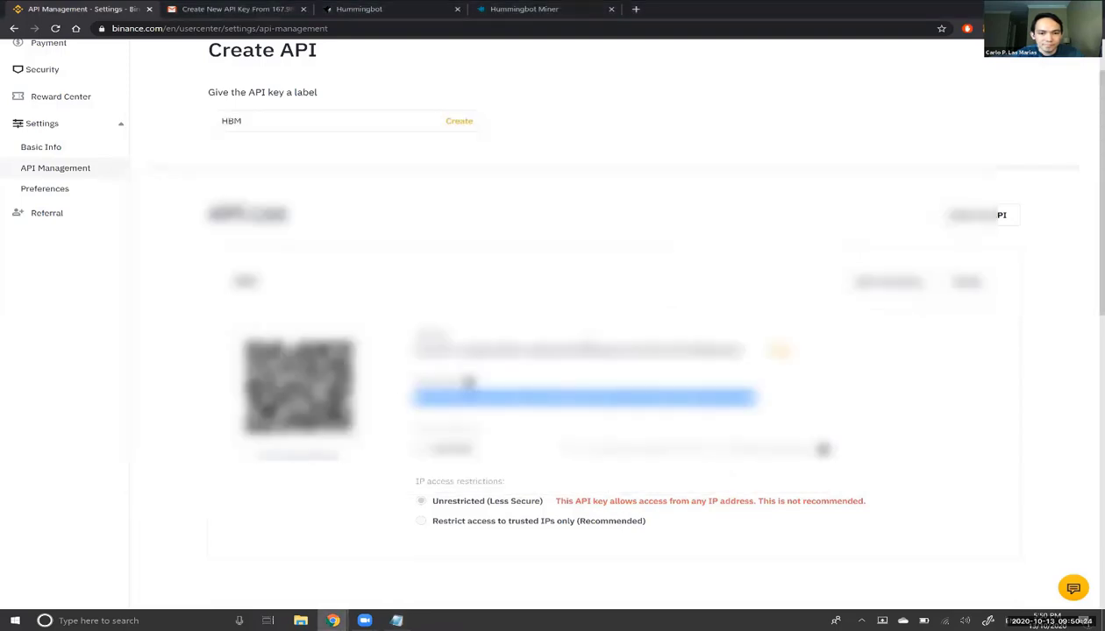
pyautogui.hotkey('alt', 'Tab')
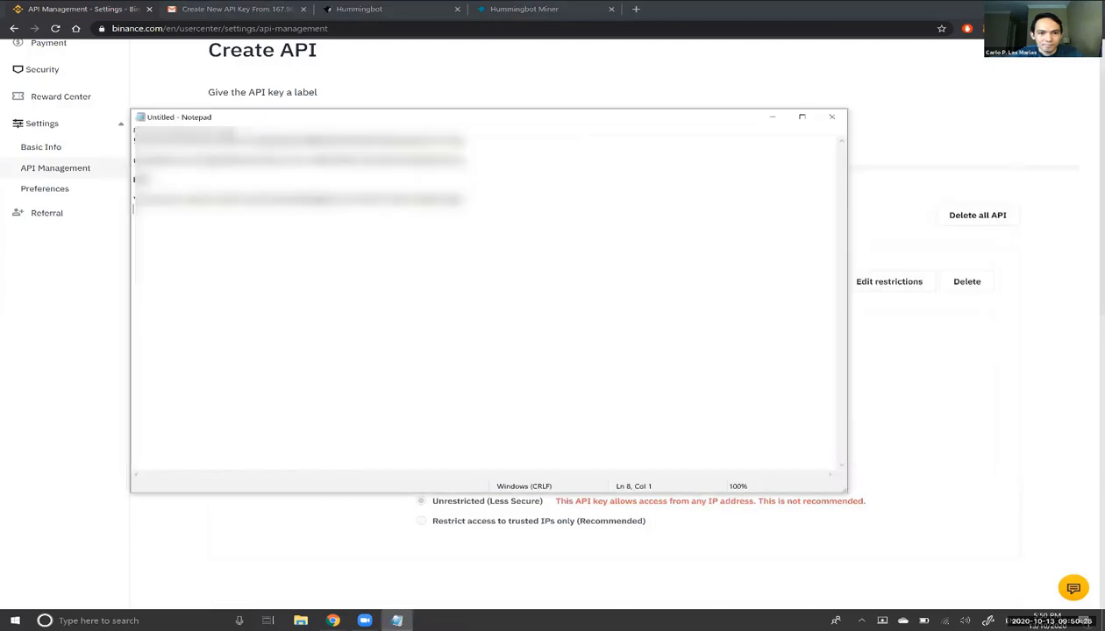
pyautogui.hotkey('ctrl', 'v')
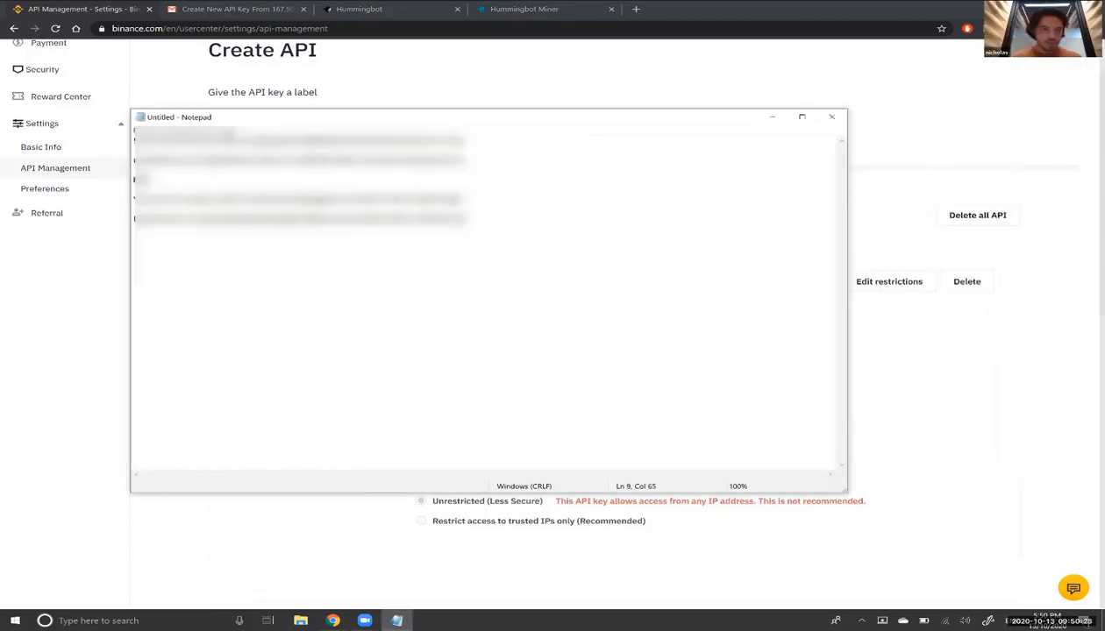
pyautogui.hotkey('ctrl', 'Home')
pyautogui.press('Return')
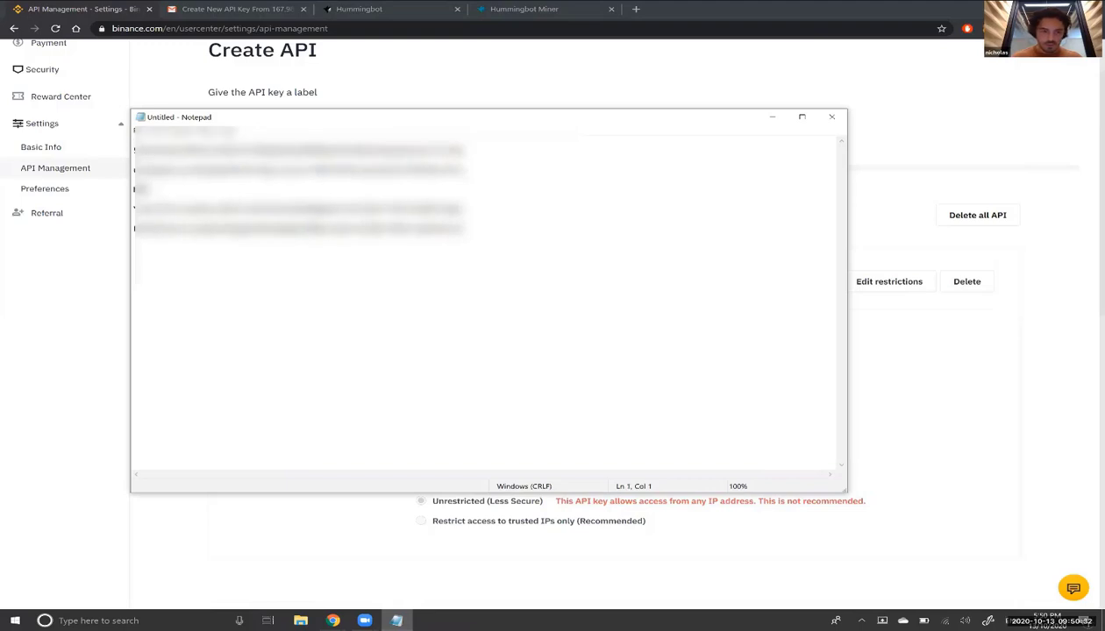
pyautogui.write('ID')
pyautogui.press('Return')
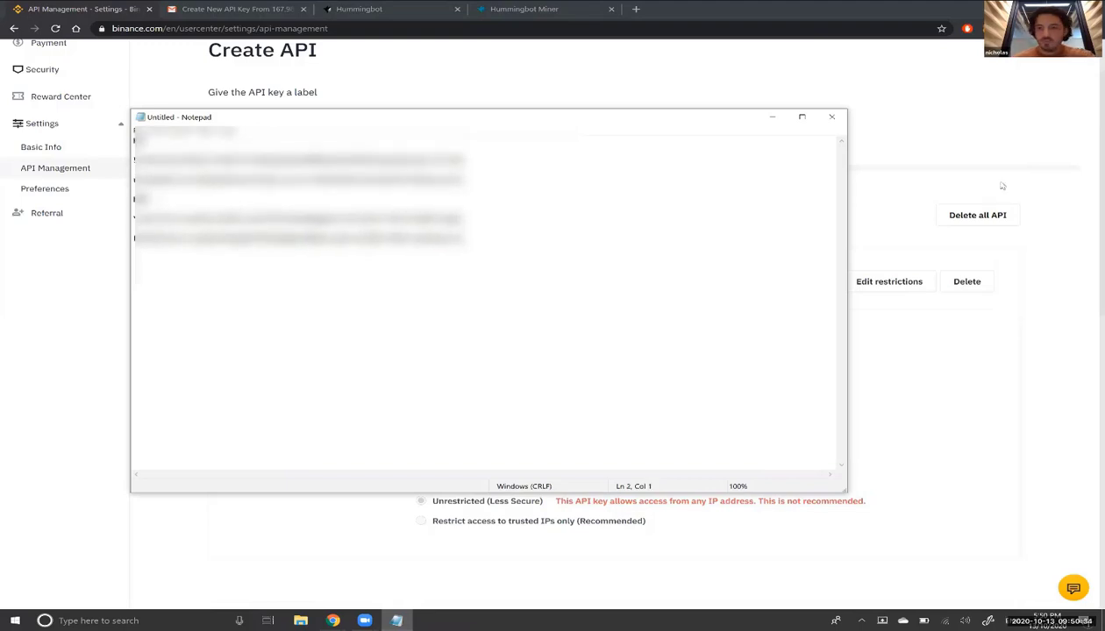
pyautogui.click(1050, 257)
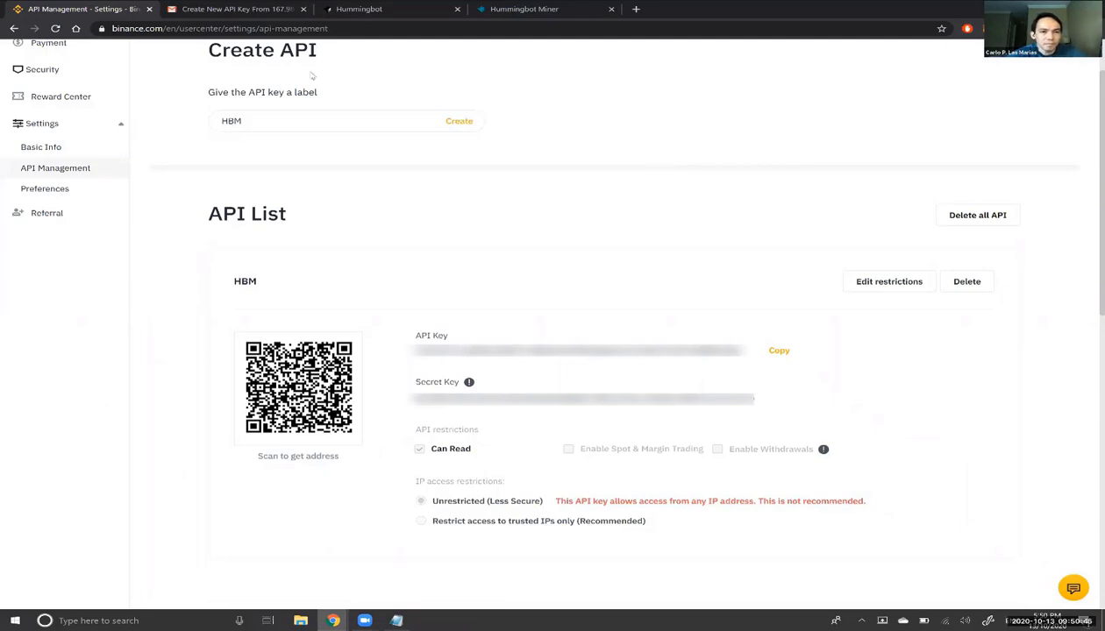
# Download the Windows installer hummingbot_v0.32.0_setup.exe from the Hummingbot Download page.
pyautogui.click(328, 11)
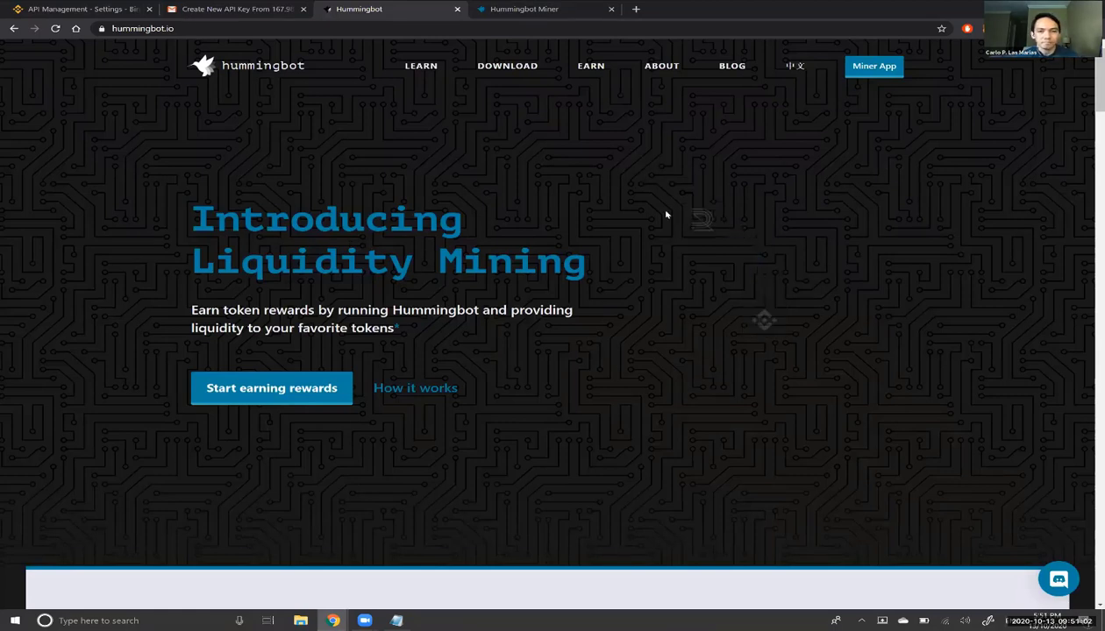
pyautogui.click(506, 69)
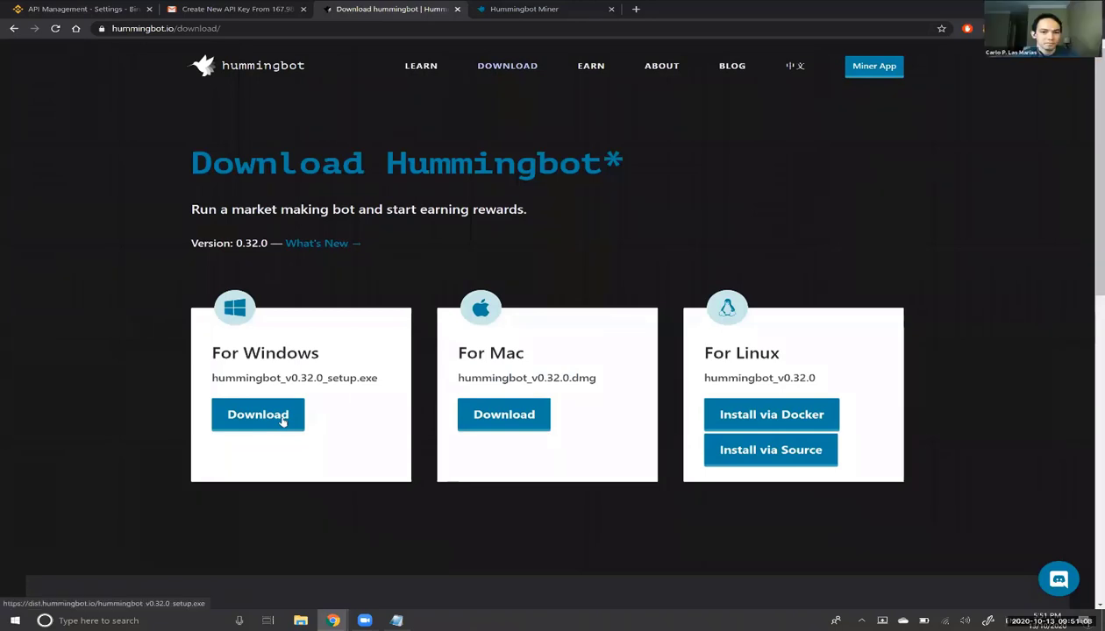
pyautogui.click(258, 415)
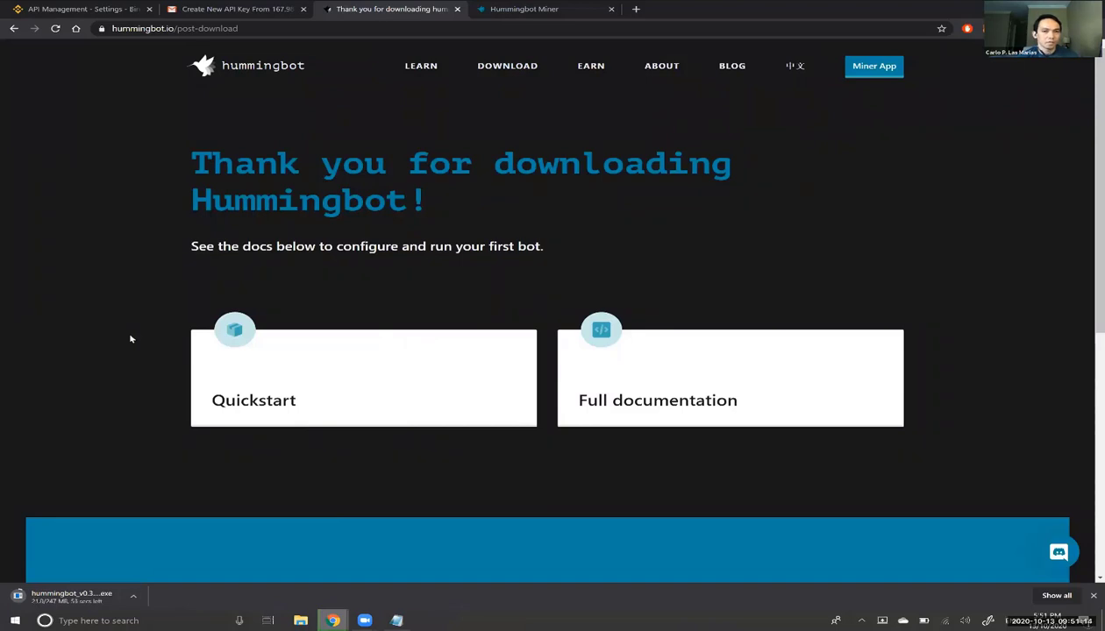
pyautogui.scroll(-1, 131, 338)
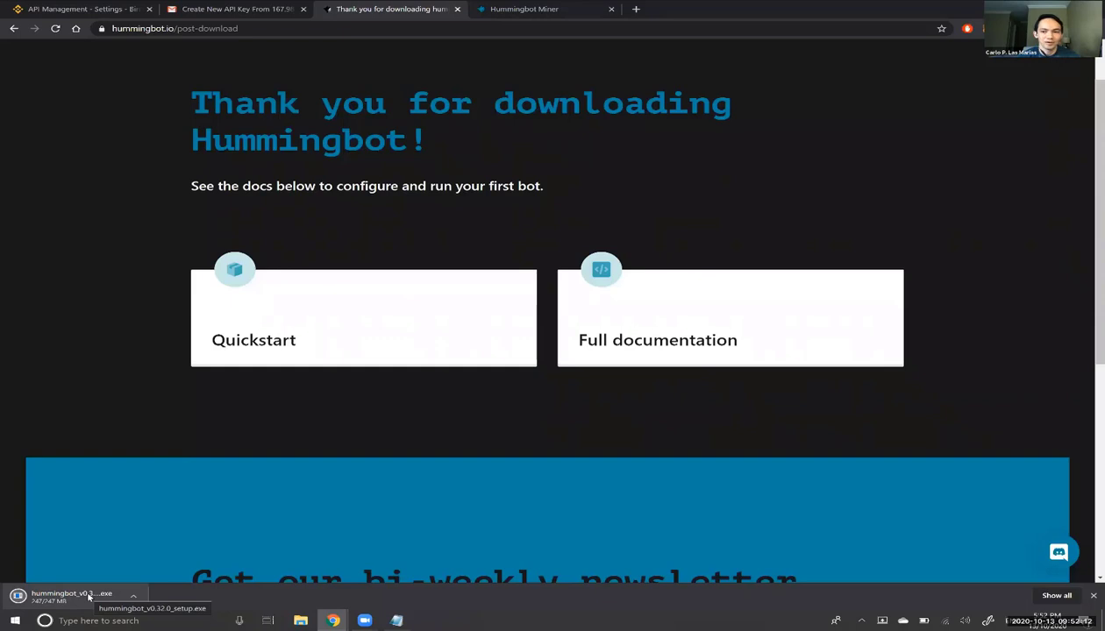
# Open the downloaded hummingbot_v0.32.0_setup.exe from Chrome's download bar.
pyautogui.click(89, 598)
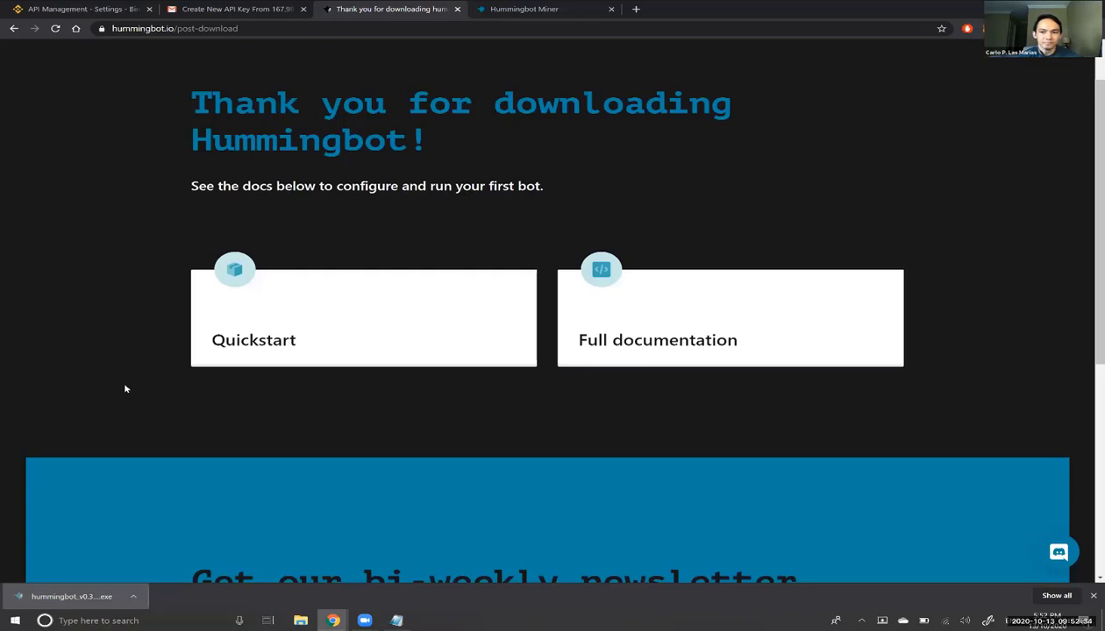
pyautogui.click(134, 599)
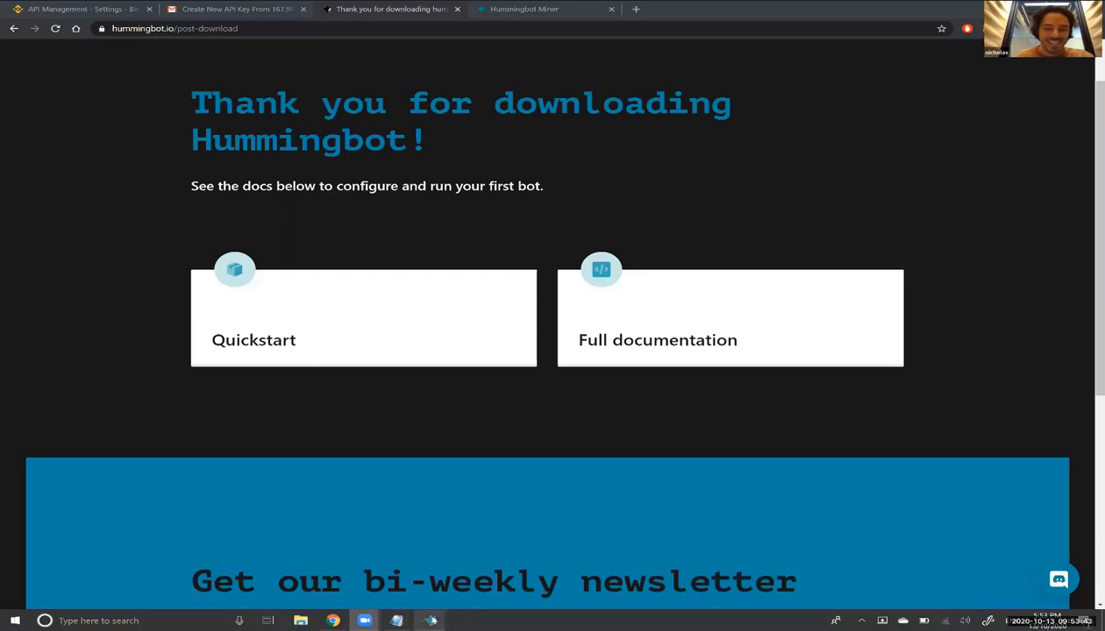
# Accept the Apache licence and install Hummingbot 0.32.0 into the default Program Files folder.
pyautogui.click(403, 620)
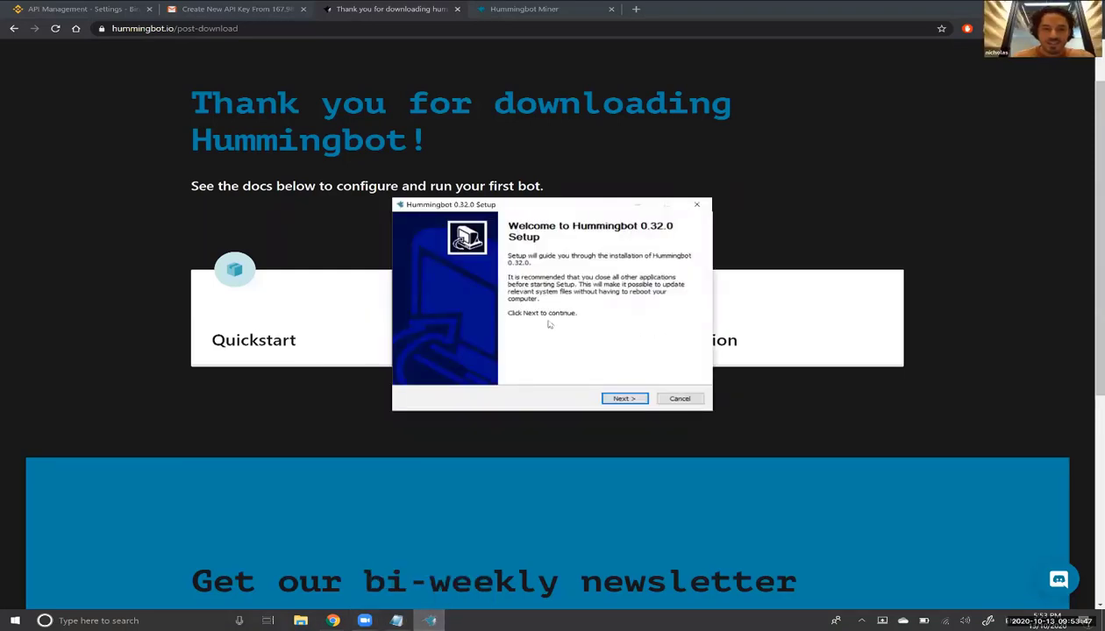
pyautogui.click(619, 398)
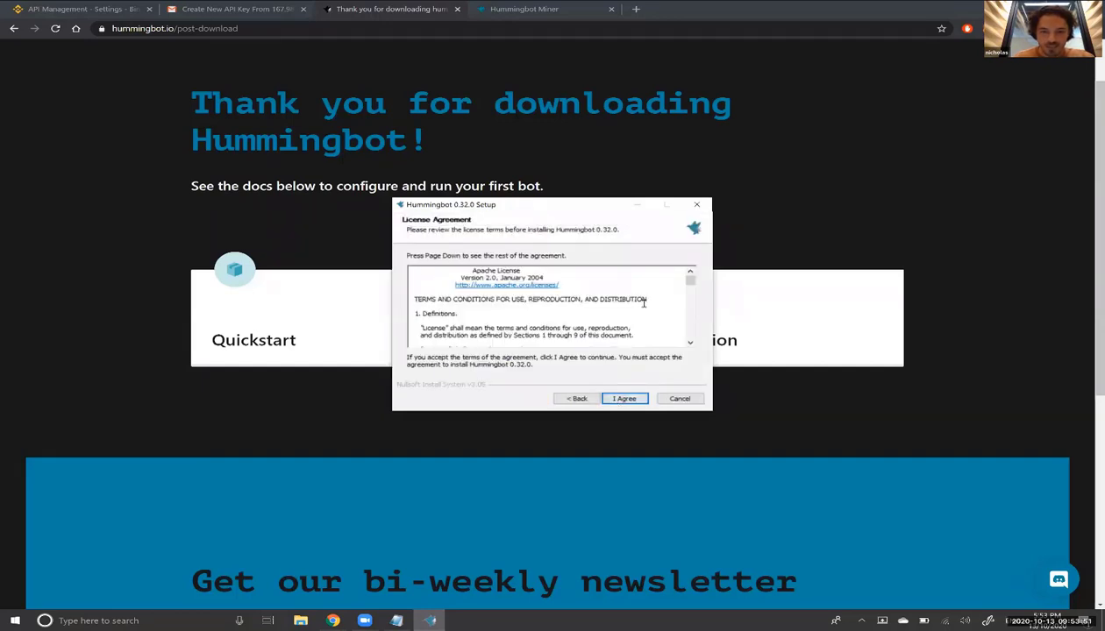
pyautogui.scroll(-5, 636, 303)
pyautogui.scroll(-2, 644, 303)
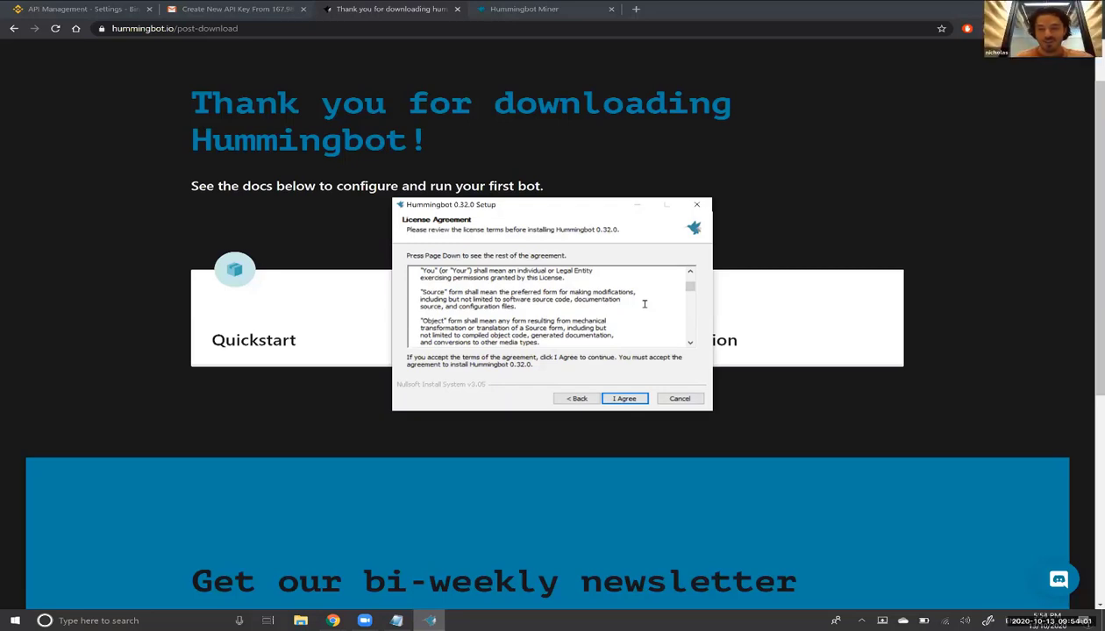
pyautogui.scroll(-6, 644, 304)
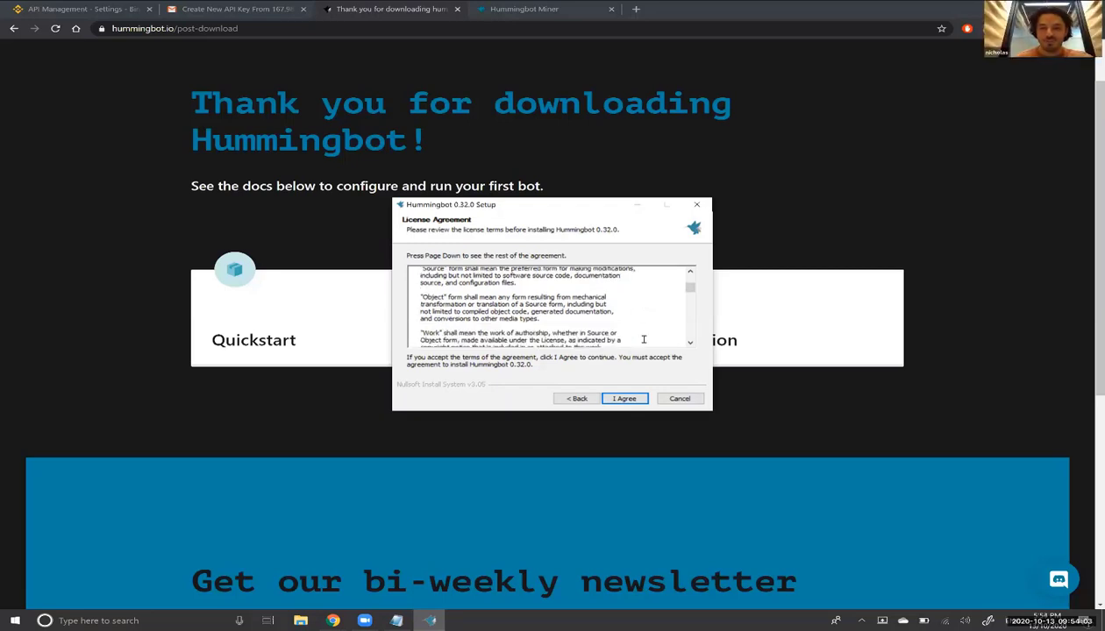
pyautogui.click(625, 398)
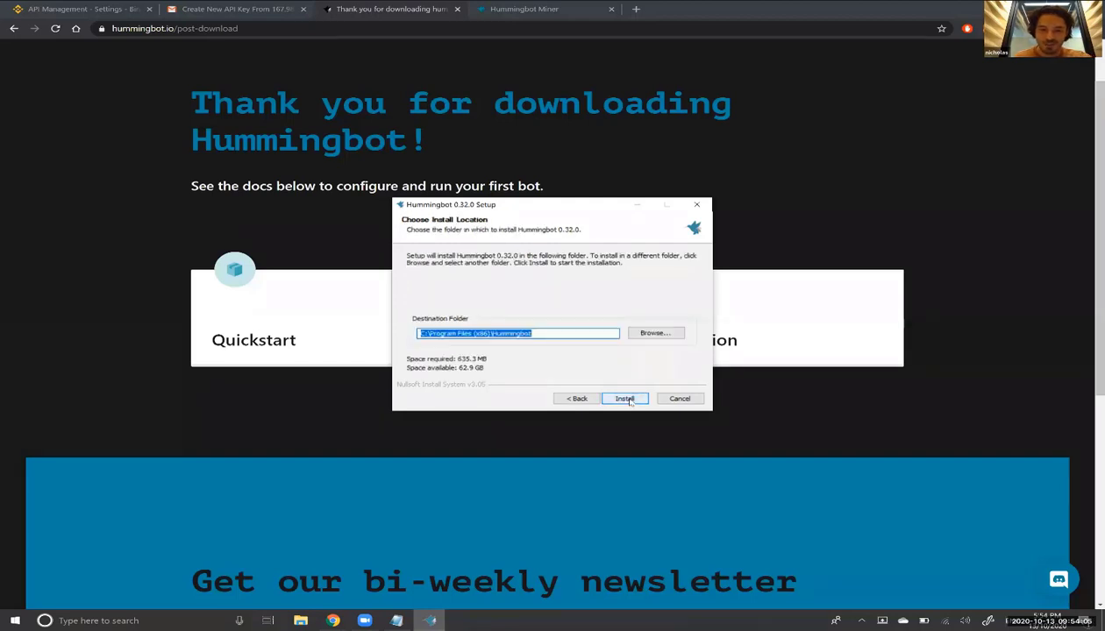
pyautogui.click(624, 399)
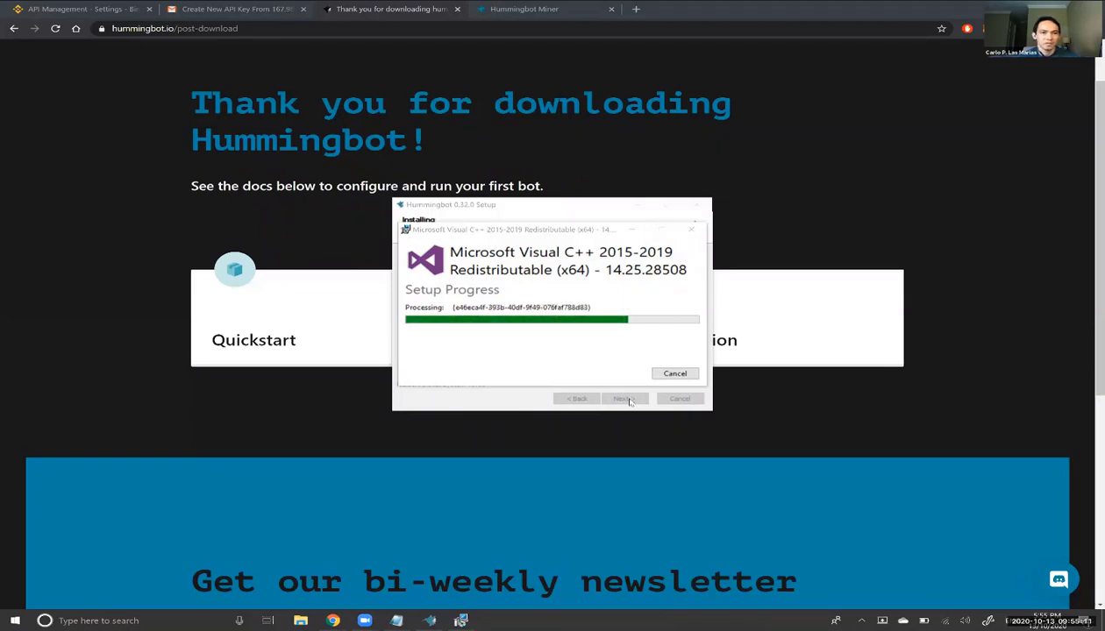
# Finish the Hummingbot 0.32.0 setup and close the installer window.
pyautogui.click(626, 398)
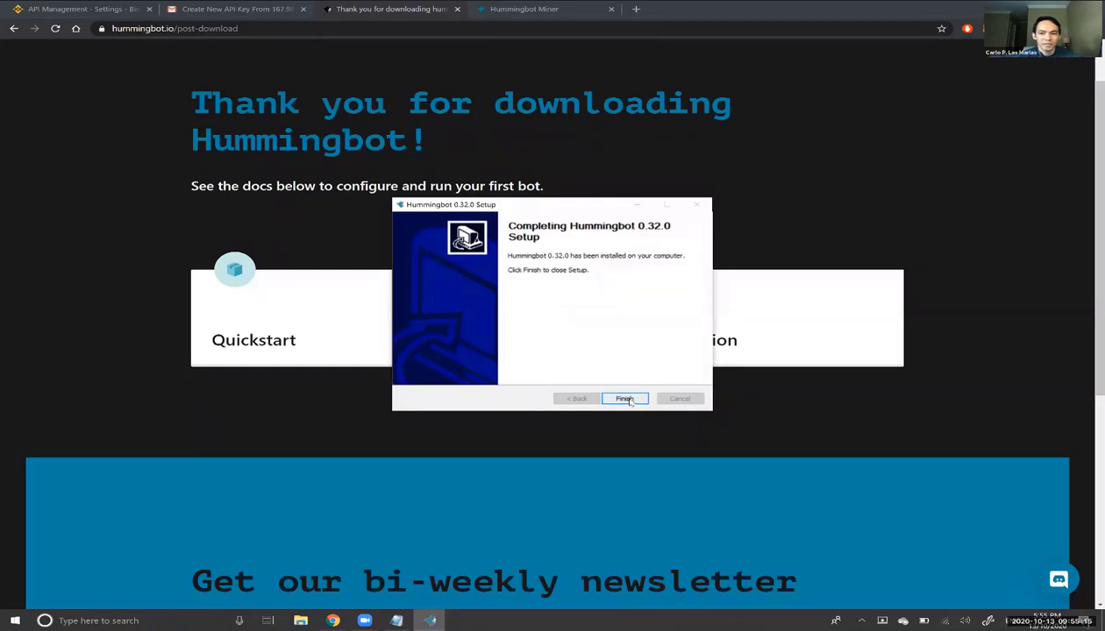
pyautogui.click(624, 399)
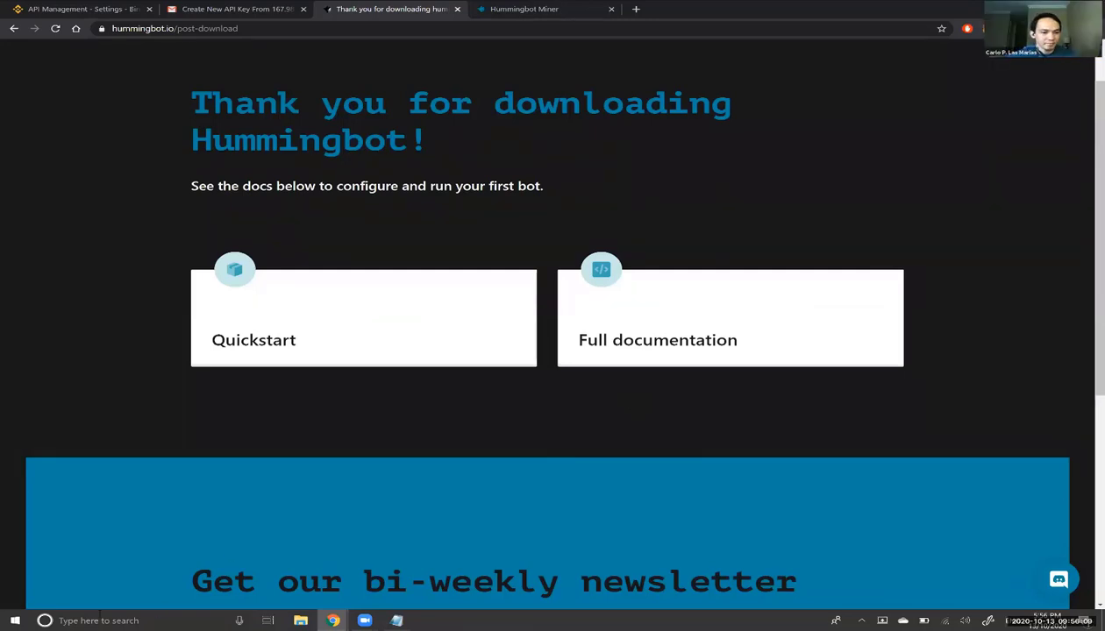
# Search the Start menu for 'hu' and launch the Hummingbot app.
pyautogui.click(44, 620)
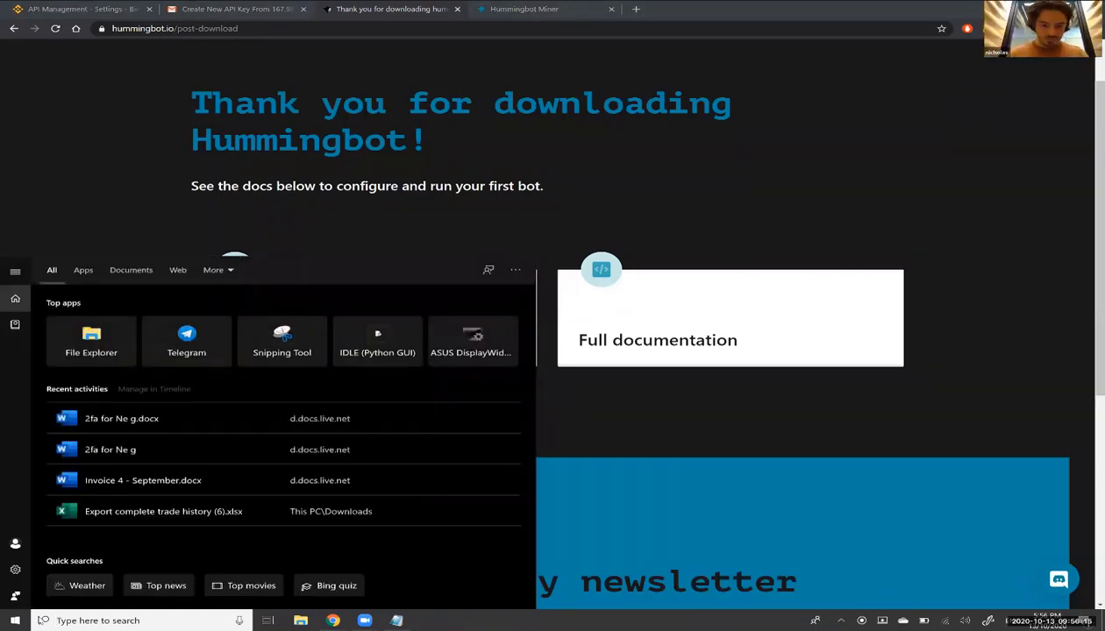
pyautogui.write('hu')
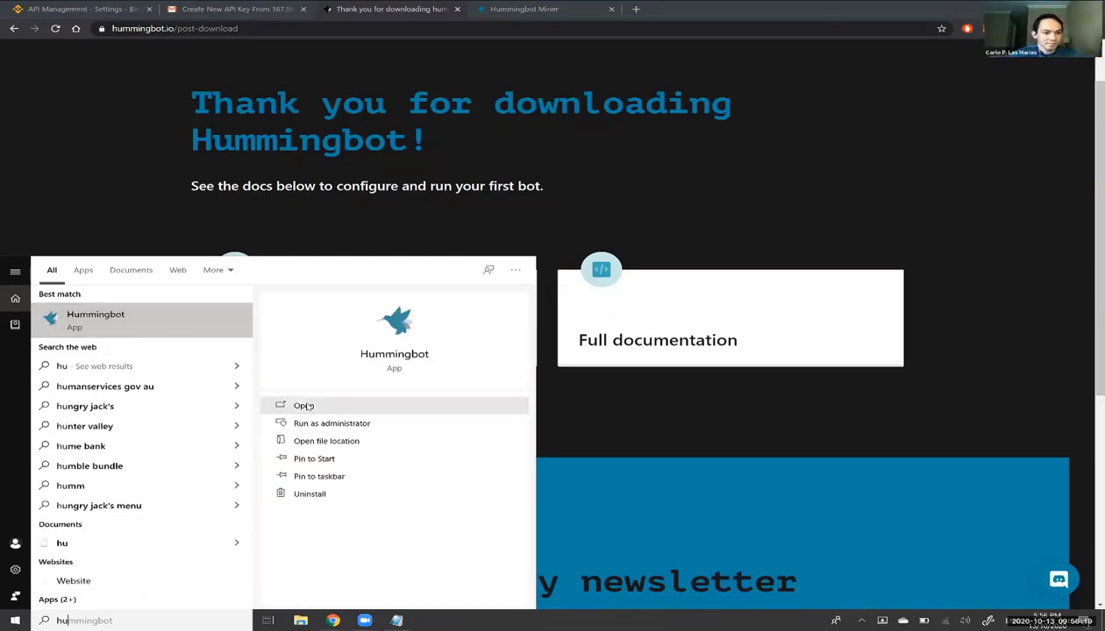
pyautogui.click(303, 406)
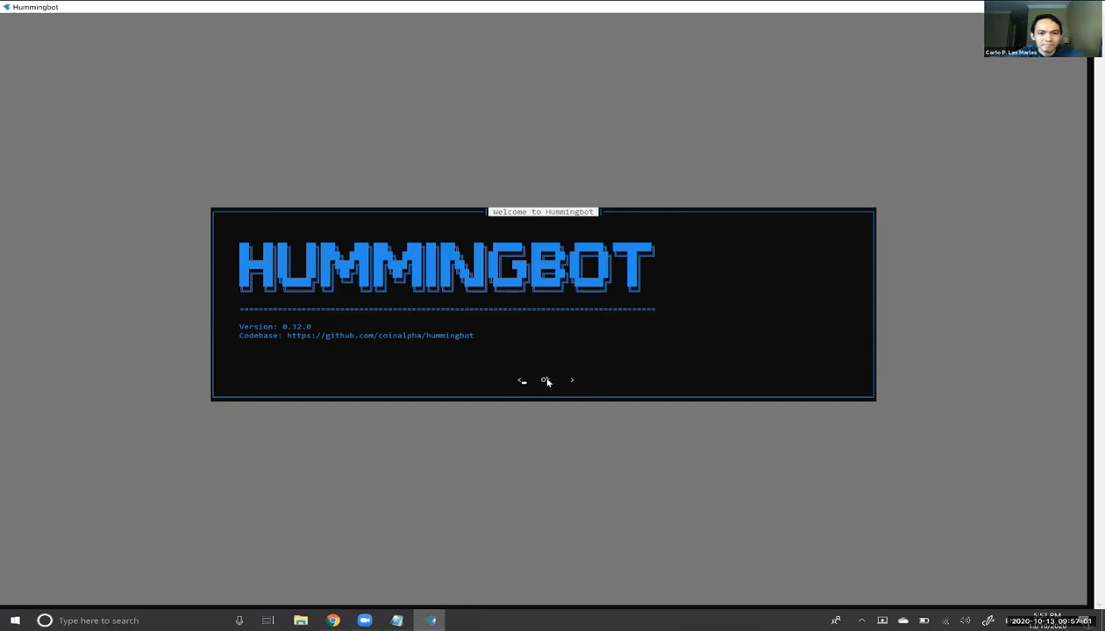
# Dismiss the Hummingbot 0.32.0 welcome screen to reach the algorithmic trading risk warning.
pyautogui.click(545, 380)
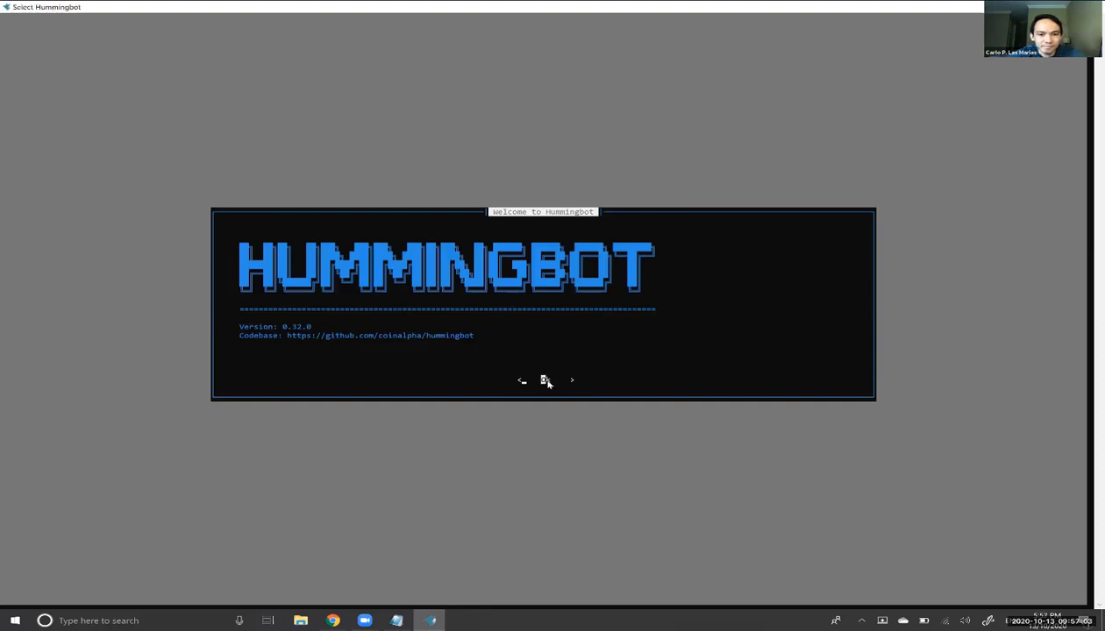
pyautogui.click(572, 381)
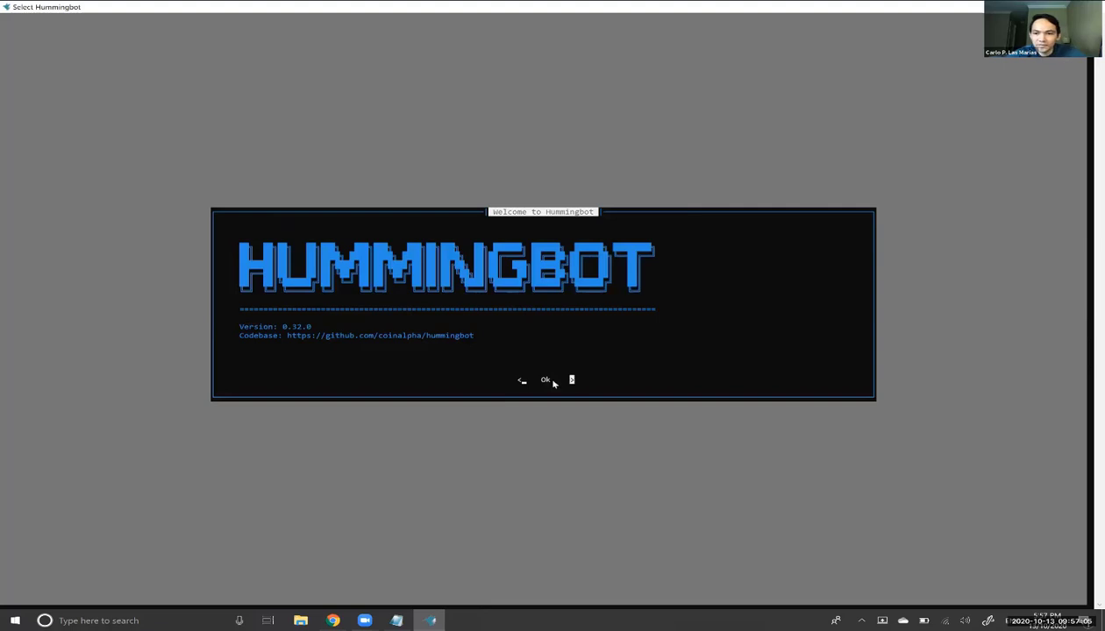
pyautogui.press('Escape')
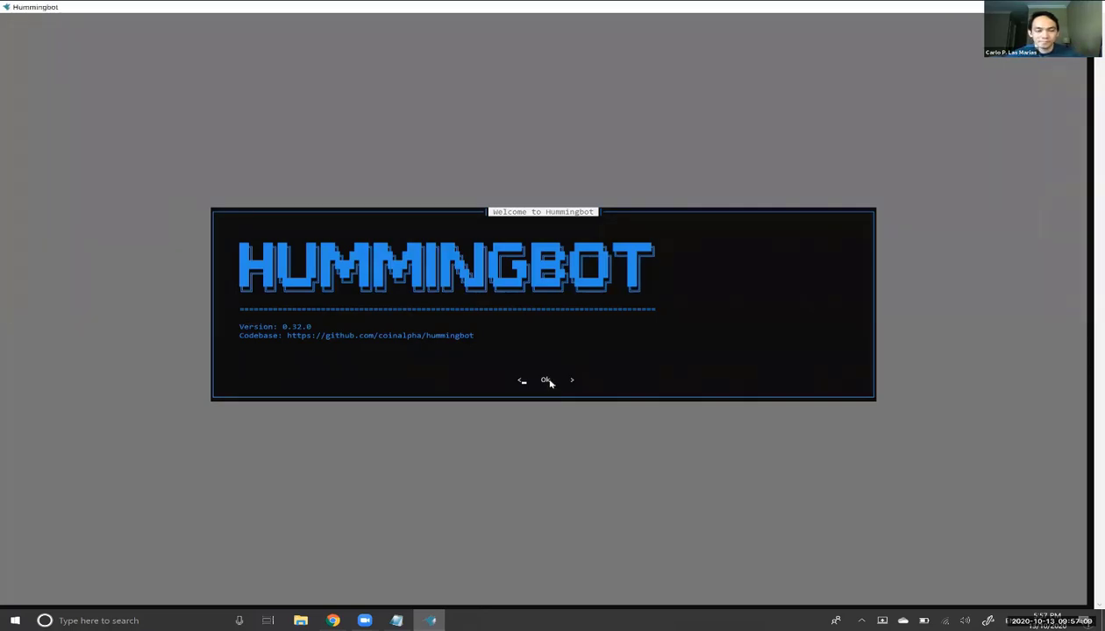
pyautogui.press('Return')
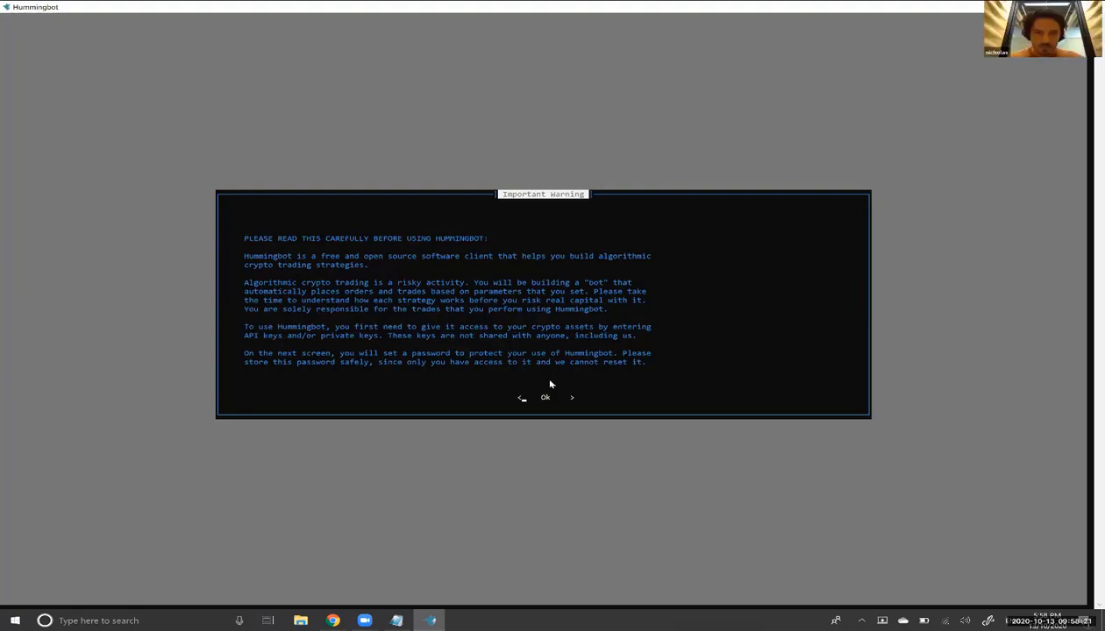
# Acknowledge the trading-risk and secure-password warnings to reach the Set Password screen.
pyautogui.press('Return')
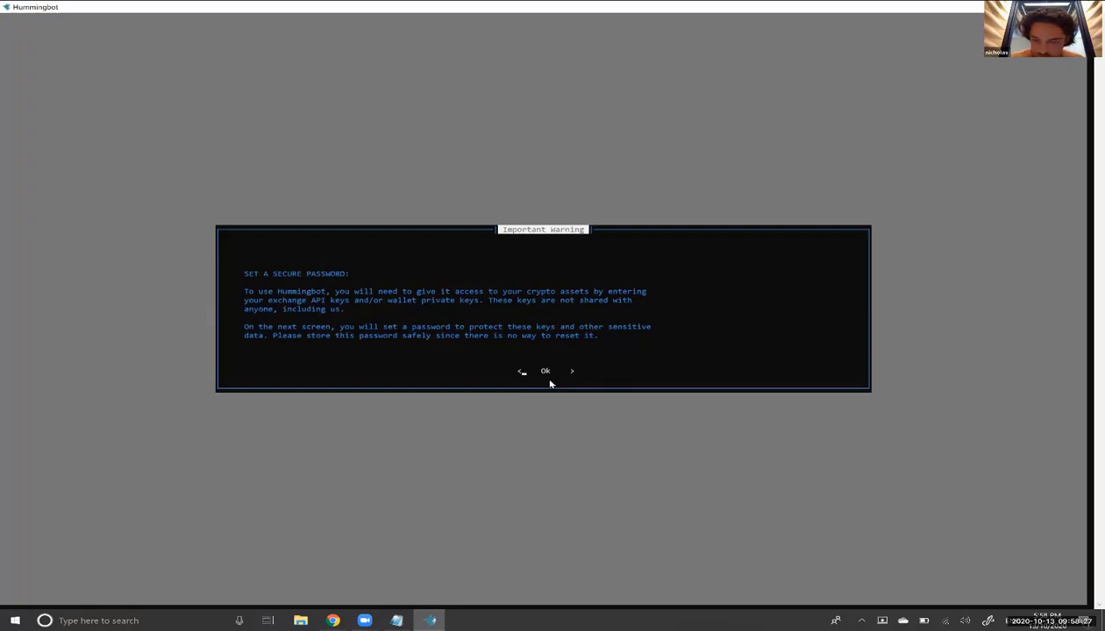
pyautogui.press('Return')
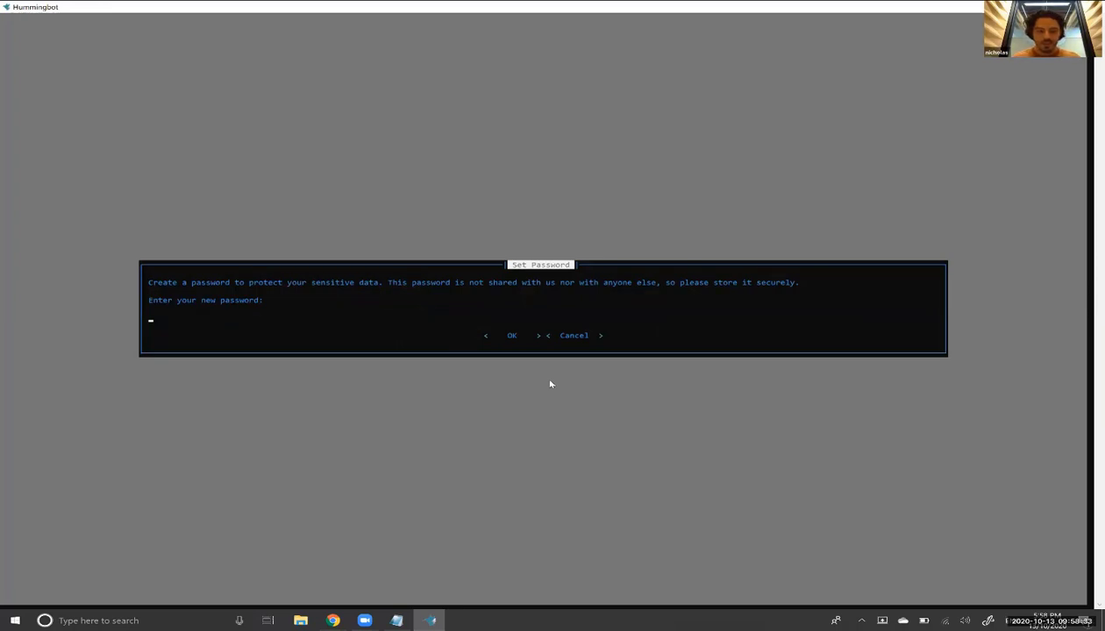
# Create a new client password and re-enter it to confirm, opening the main interface.
pyautogui.write('*')
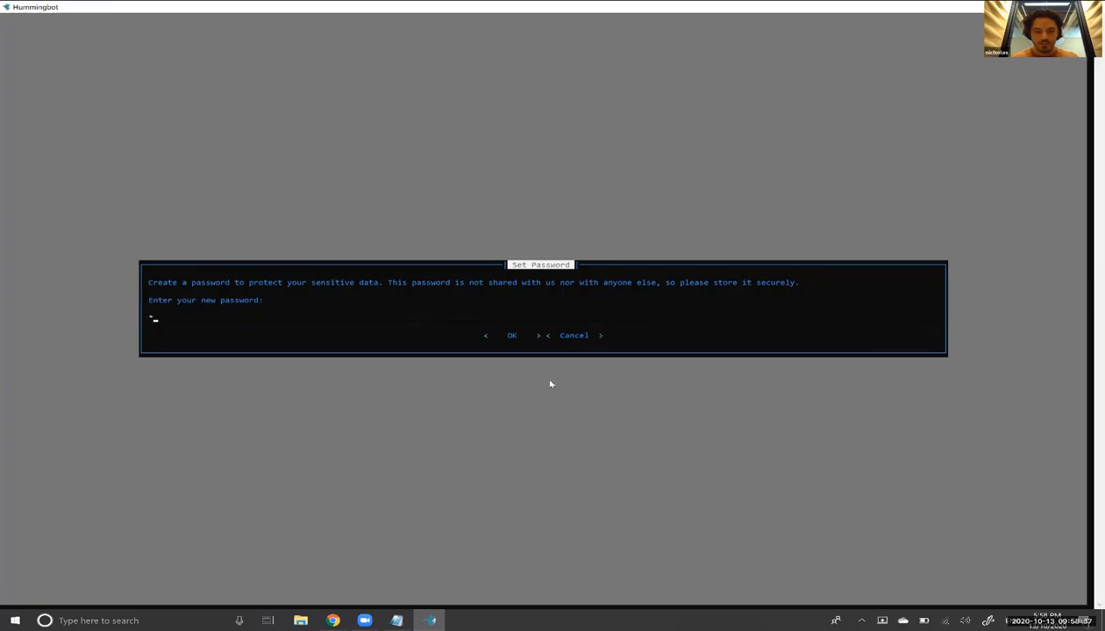
pyautogui.write('*********')
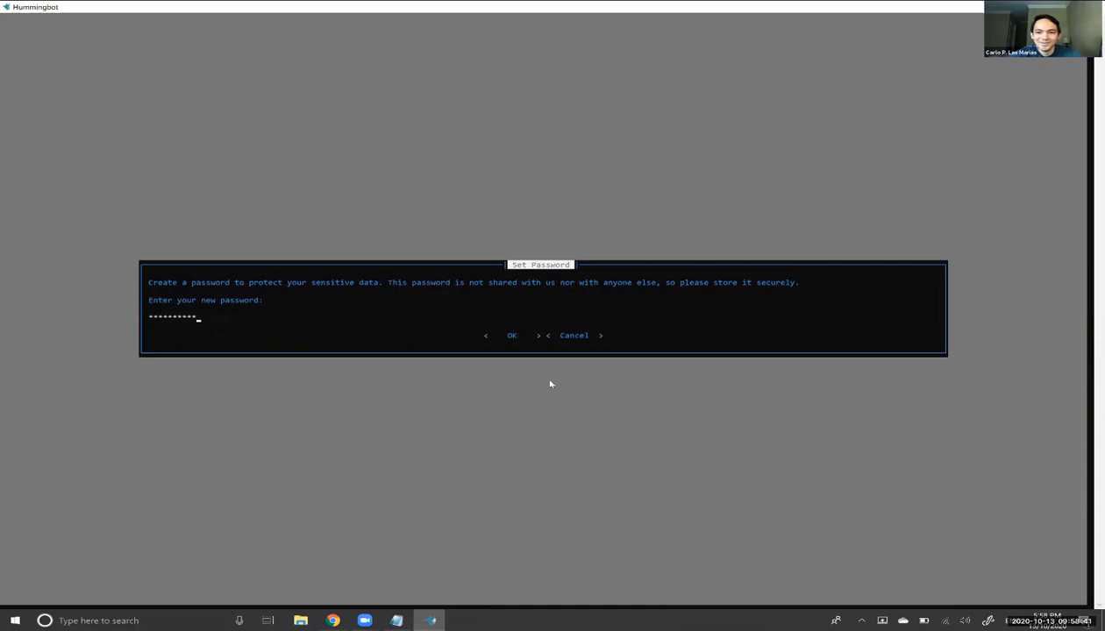
pyautogui.press('Return')
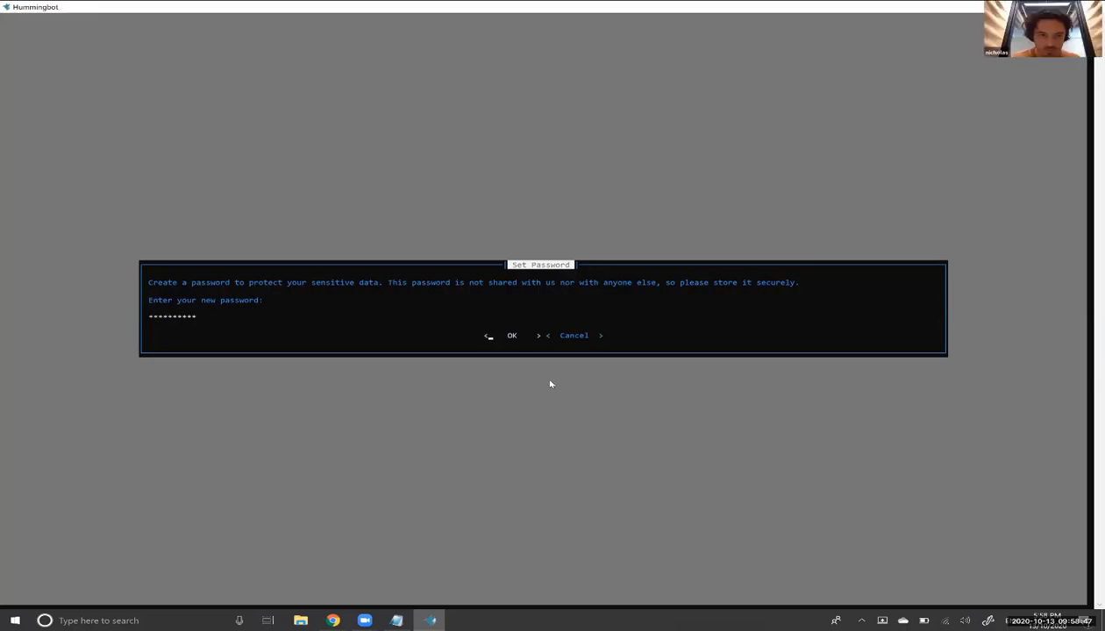
pyautogui.press('Return')
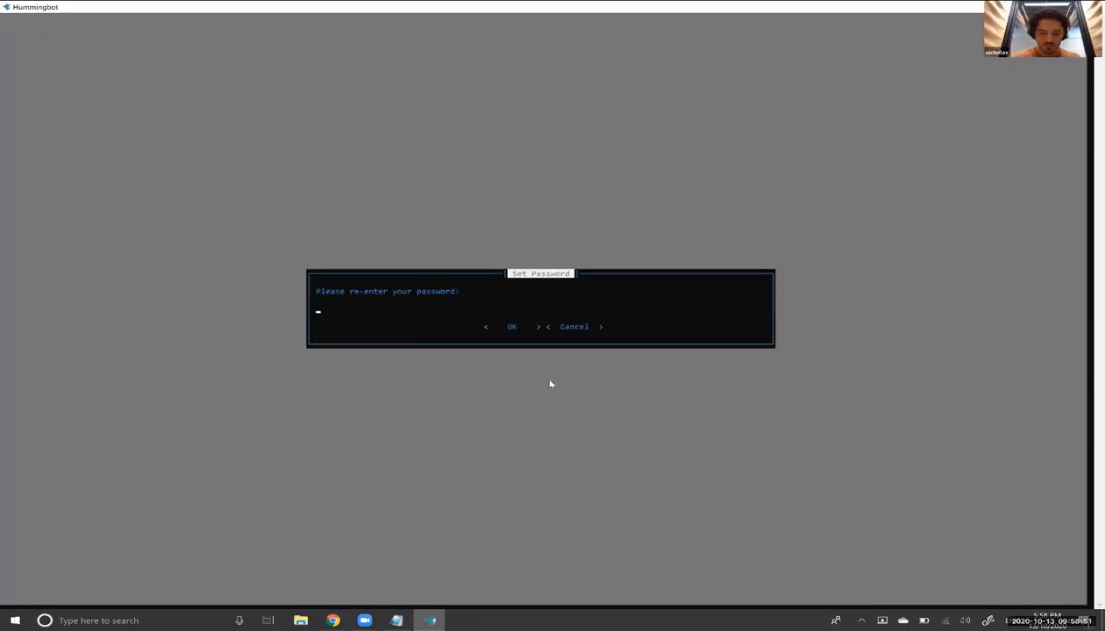
pyautogui.write('****')
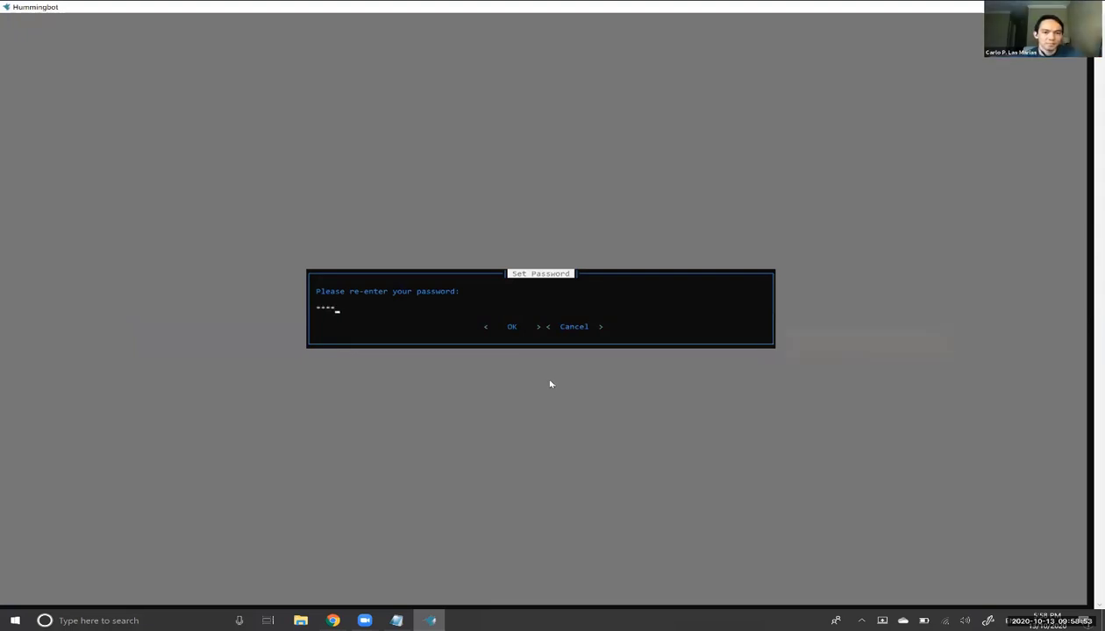
pyautogui.write('******')
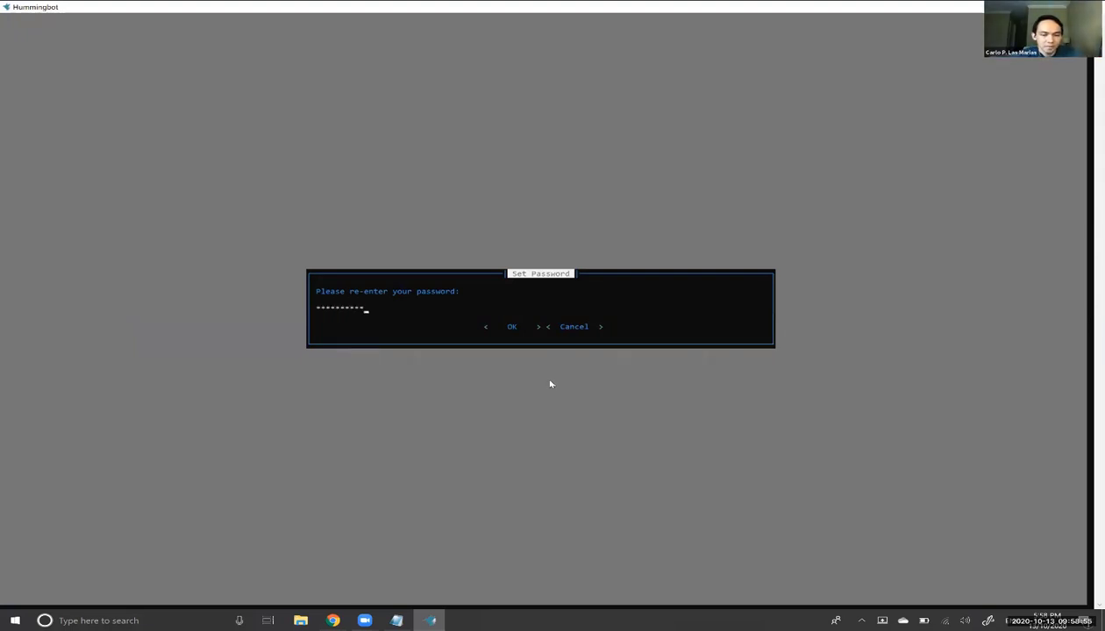
pyautogui.press('Return')
pyautogui.press('Return')
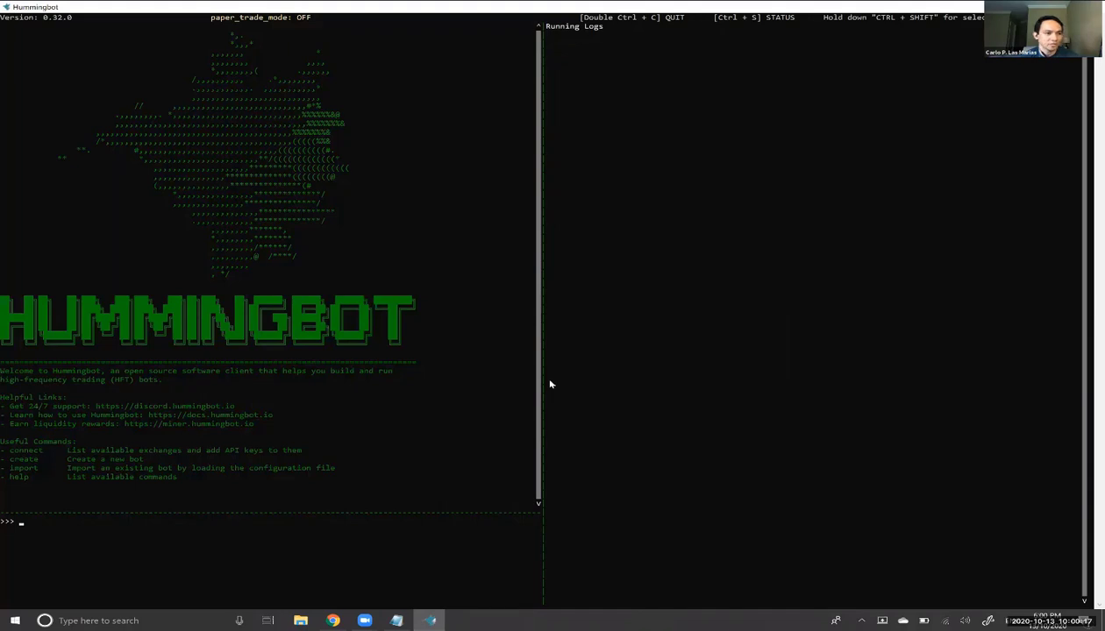
# Run connect to list exchange key status, then connect binance to get the API key prompt.
pyautogui.write('connect')
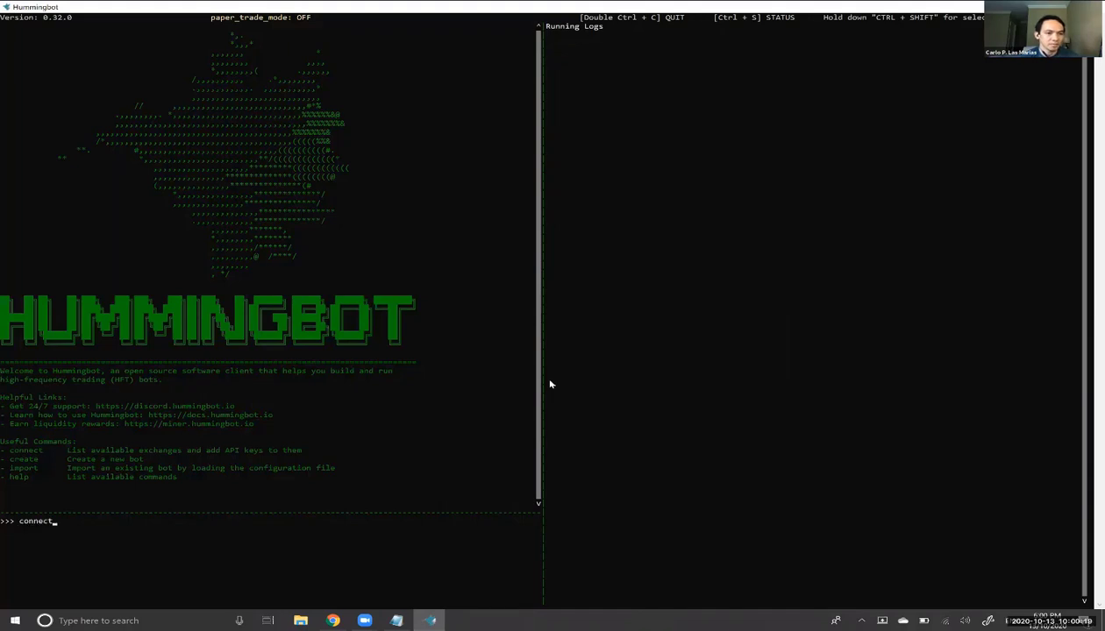
pyautogui.press('Return')
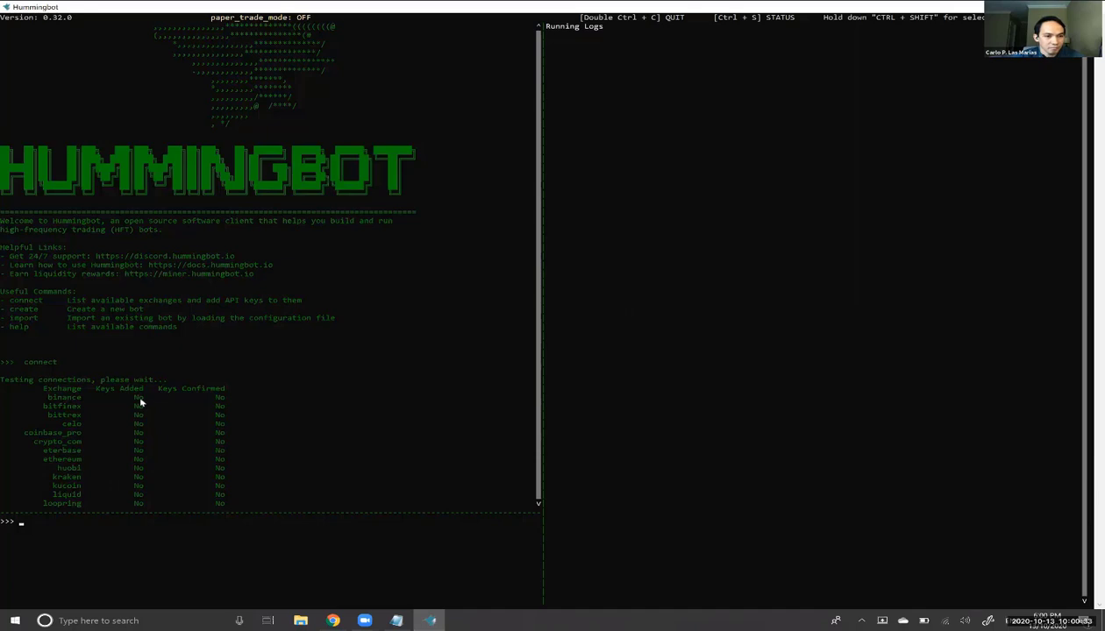
pyautogui.write('c')
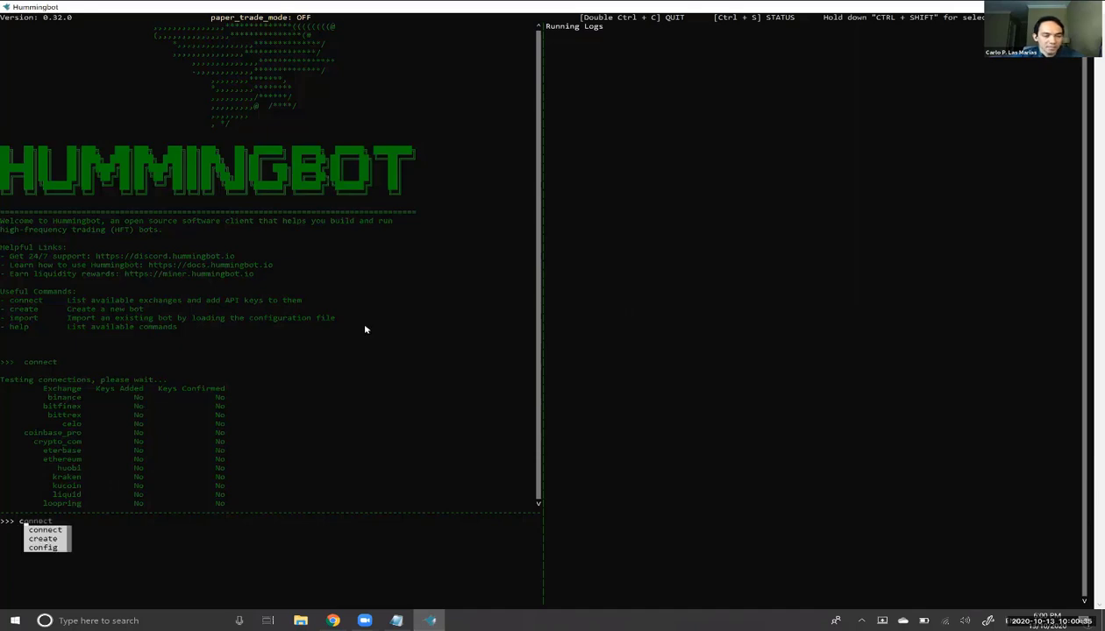
pyautogui.write('onnect')
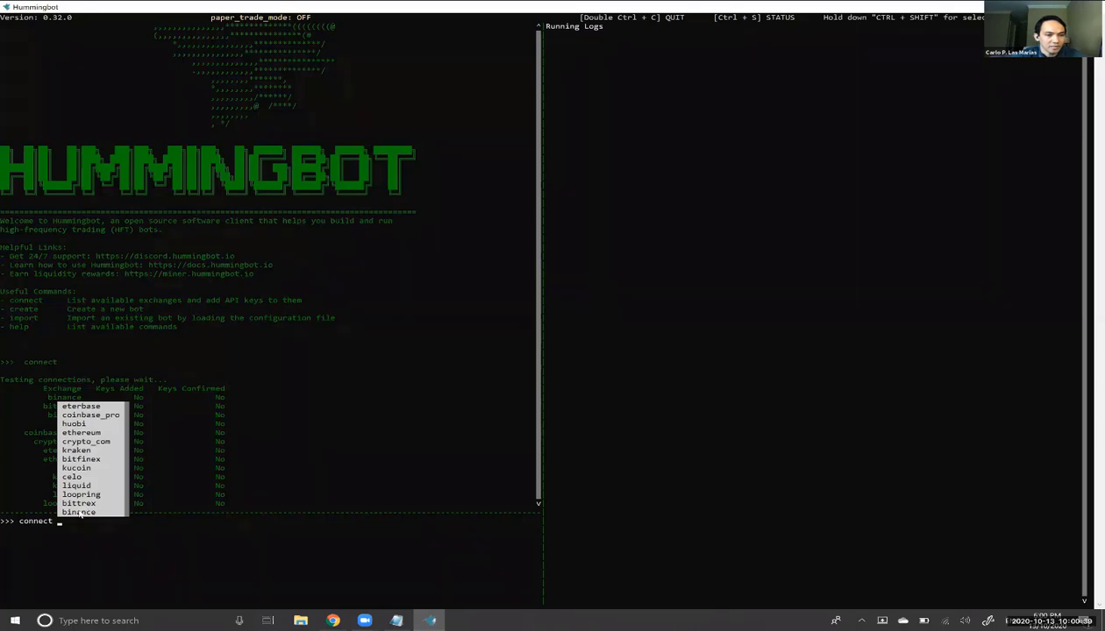
pyautogui.click(78, 507)
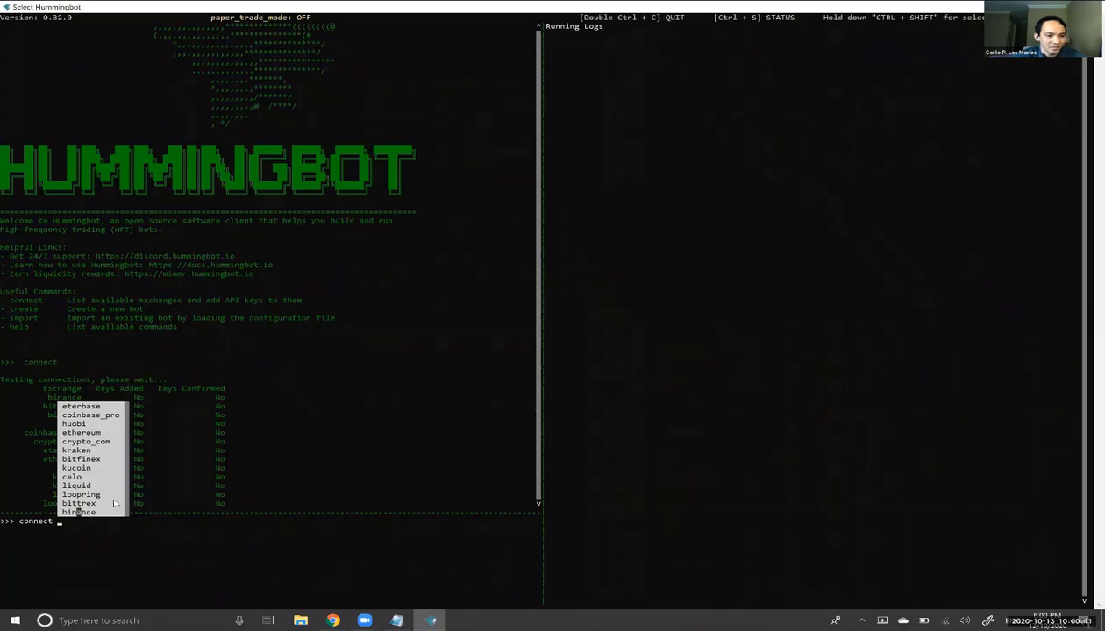
pyautogui.write('b')
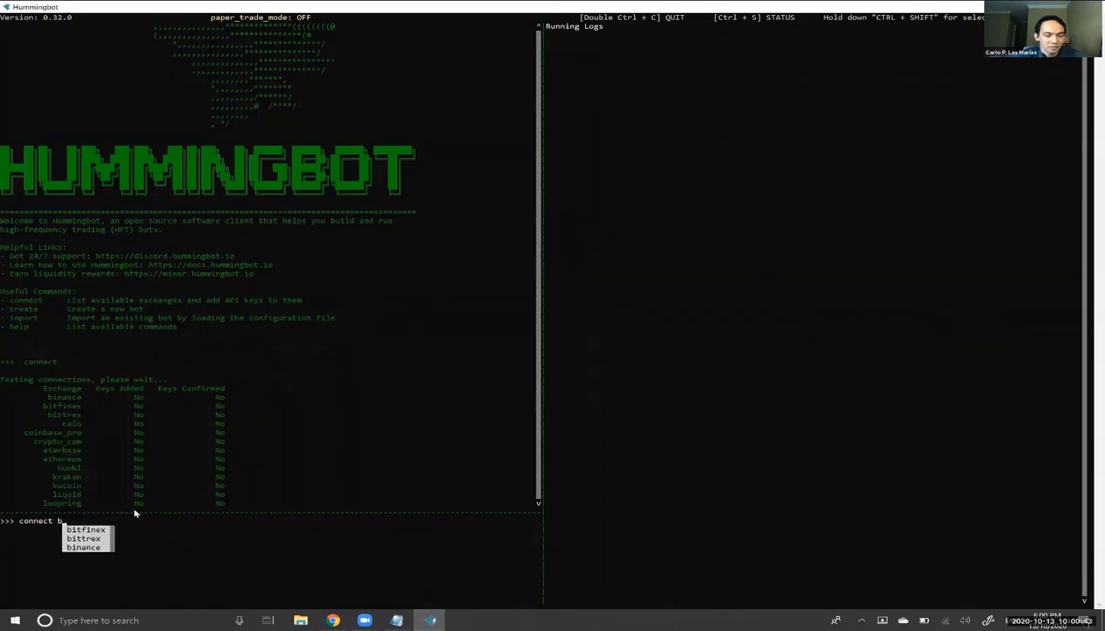
pyautogui.write('in')
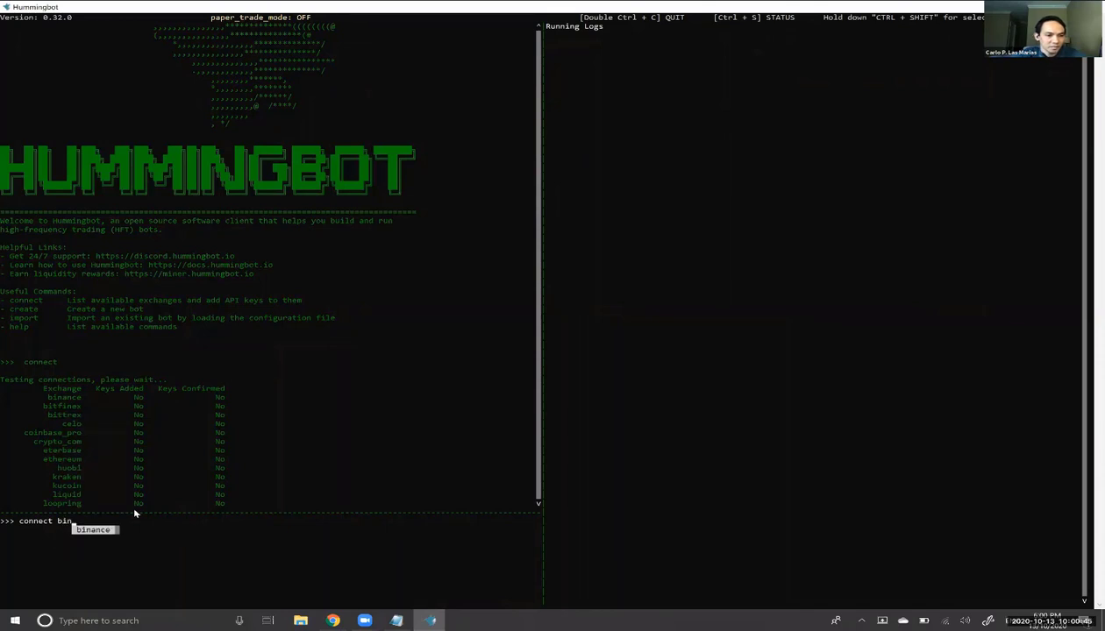
pyautogui.press('Tab')
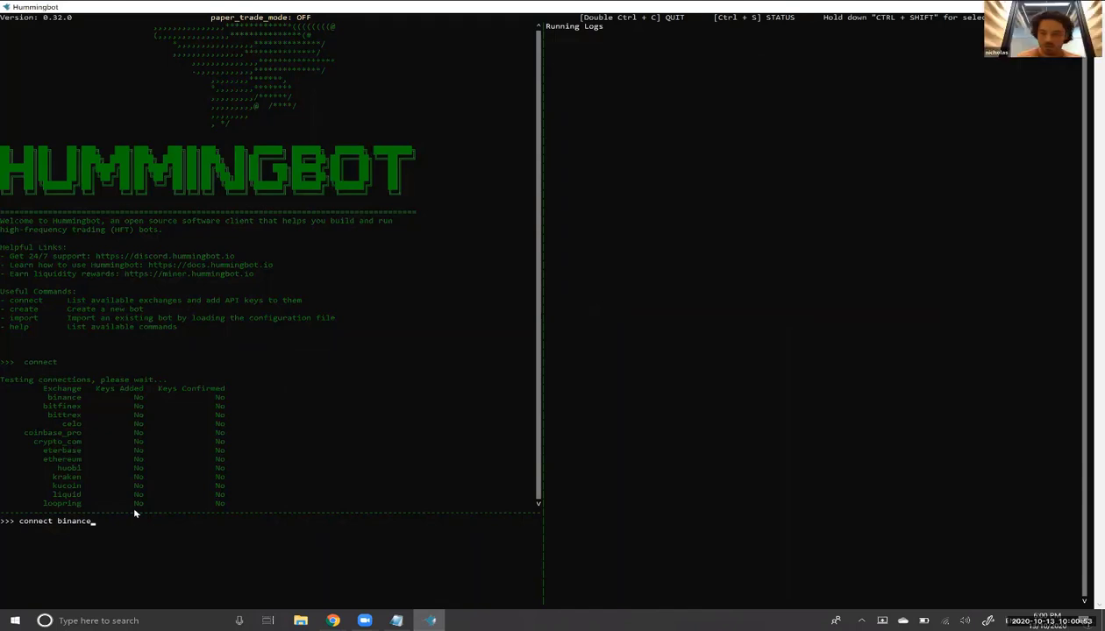
pyautogui.press('Return')
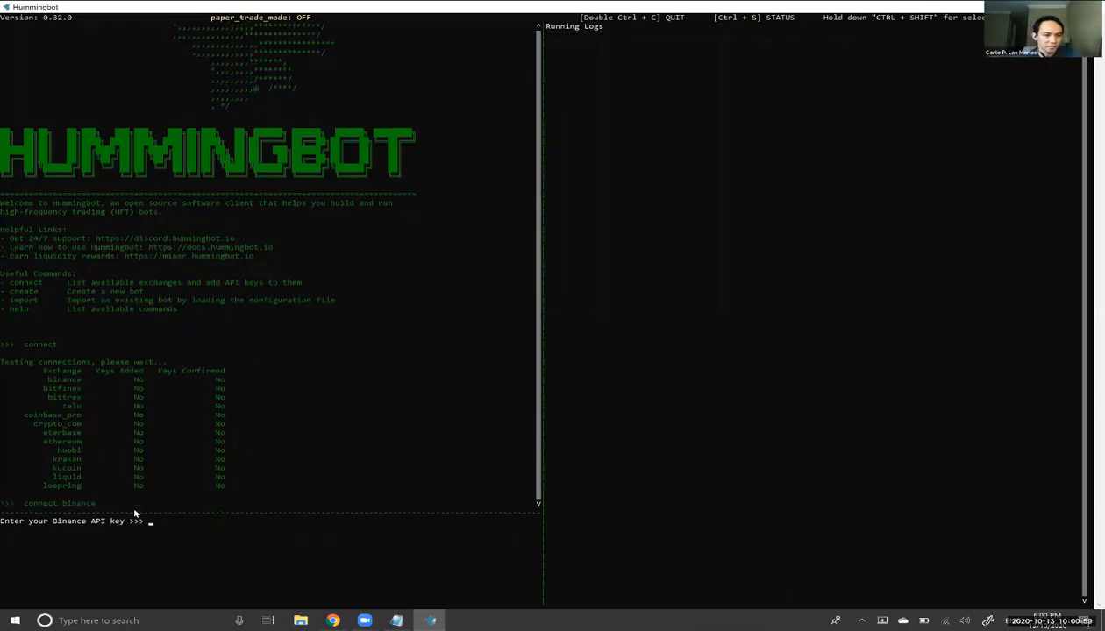
# Copy the Binance API key from Notepad, paste it at the prompt and submit it.
pyautogui.click(433, 621)
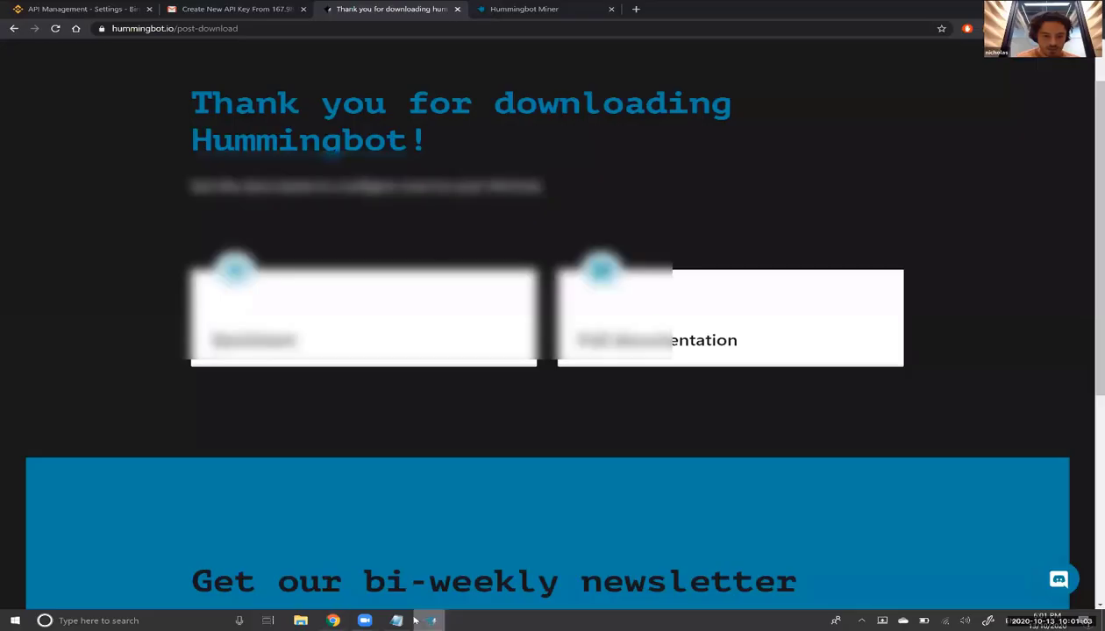
pyautogui.click(394, 619)
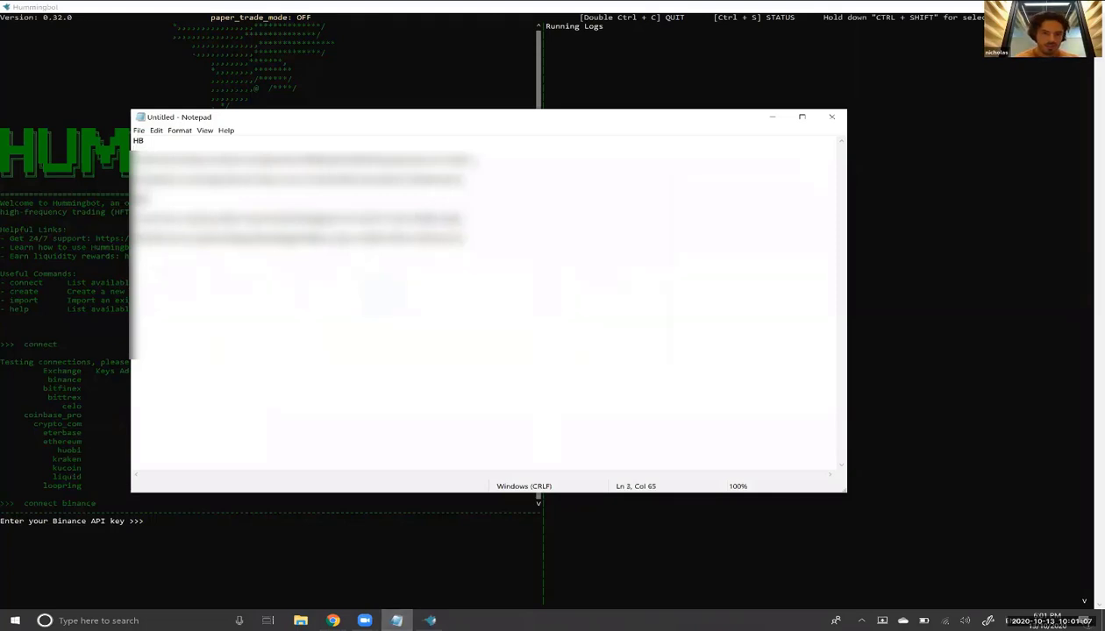
pyautogui.click(135, 199)
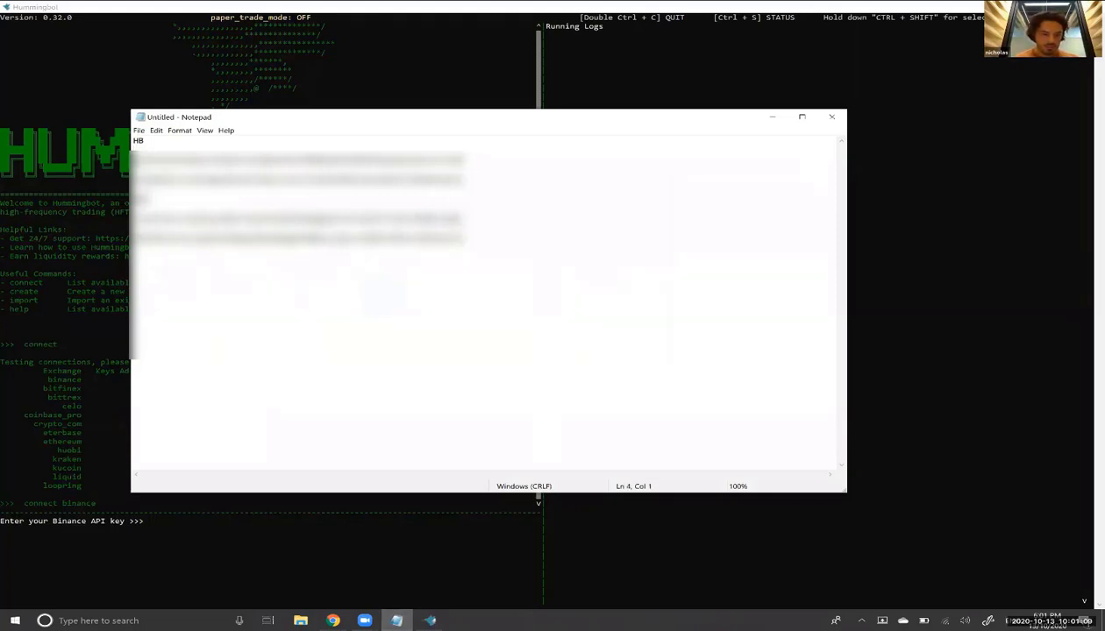
pyautogui.tripleClick(298, 158)
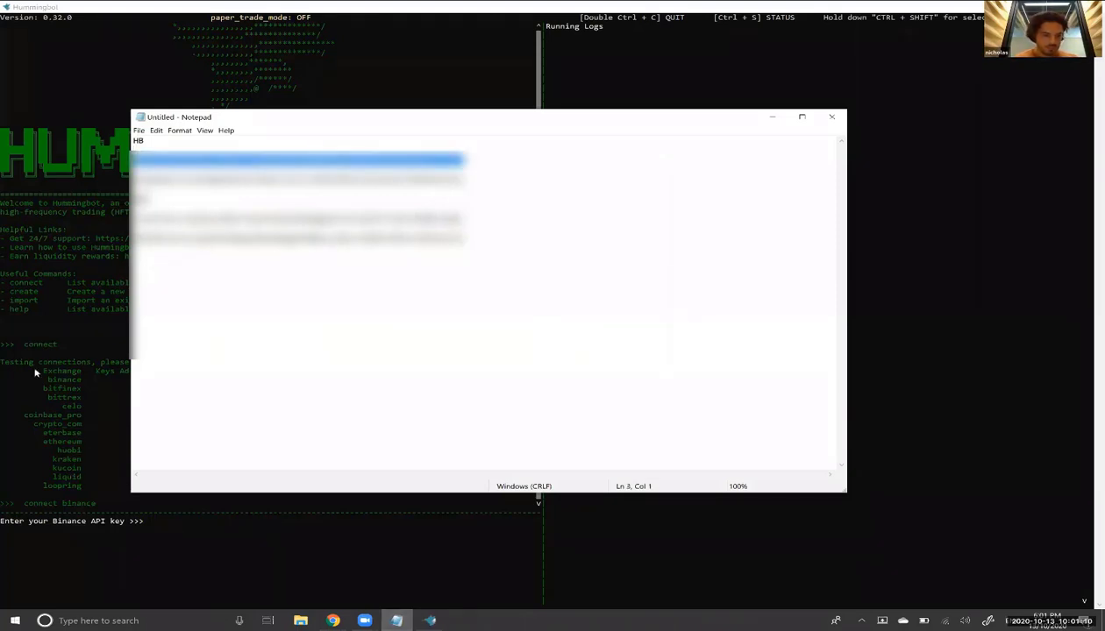
pyautogui.click(158, 524)
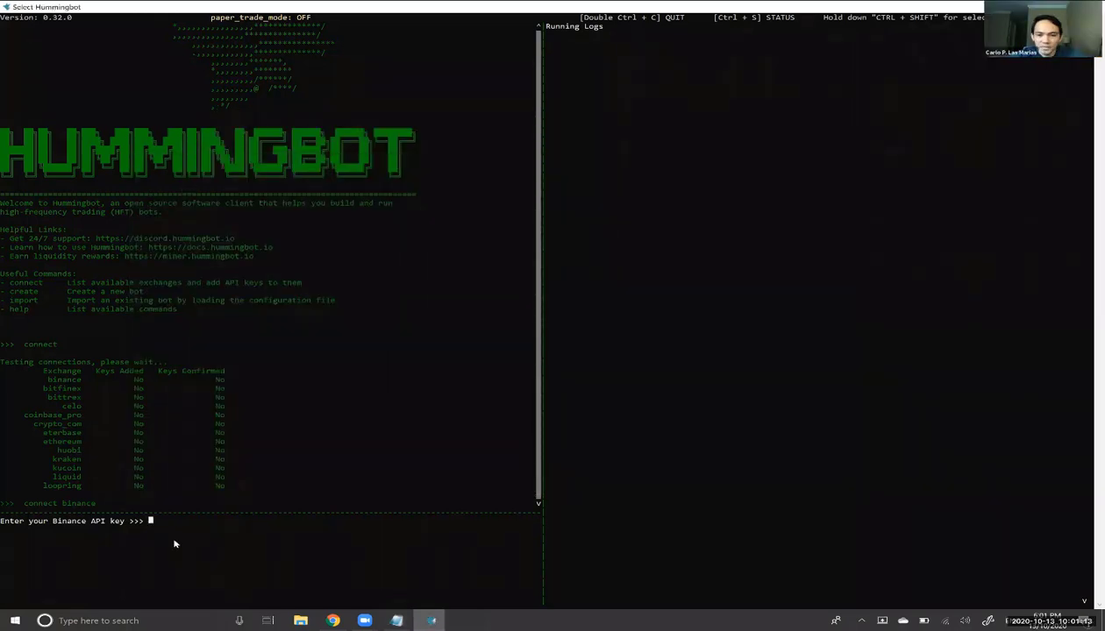
pyautogui.rightClick(173, 544)
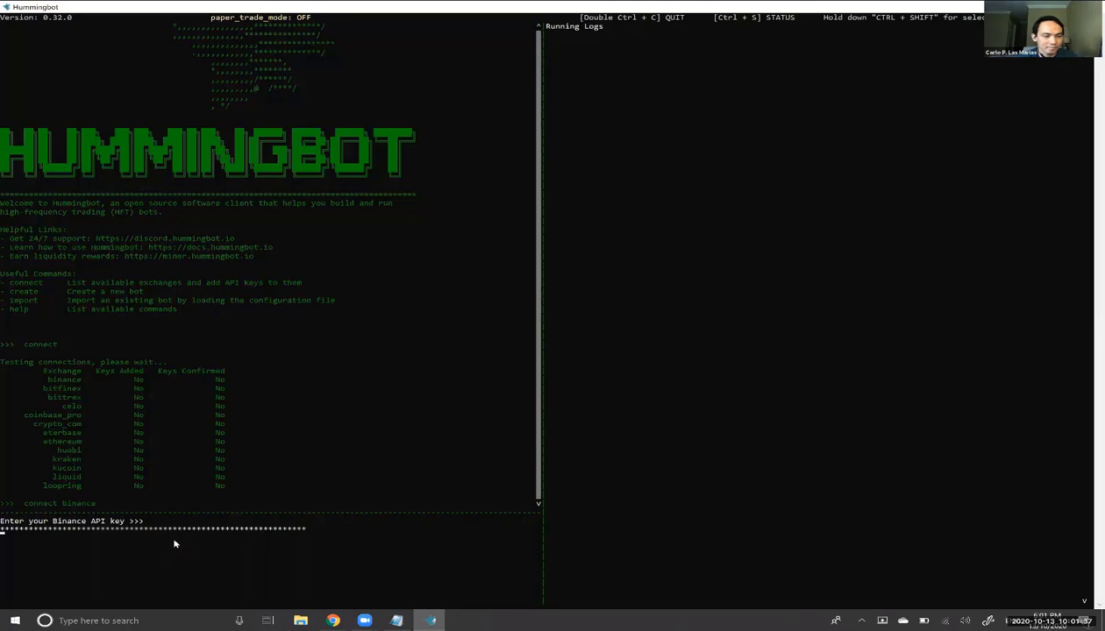
pyautogui.press('Return')
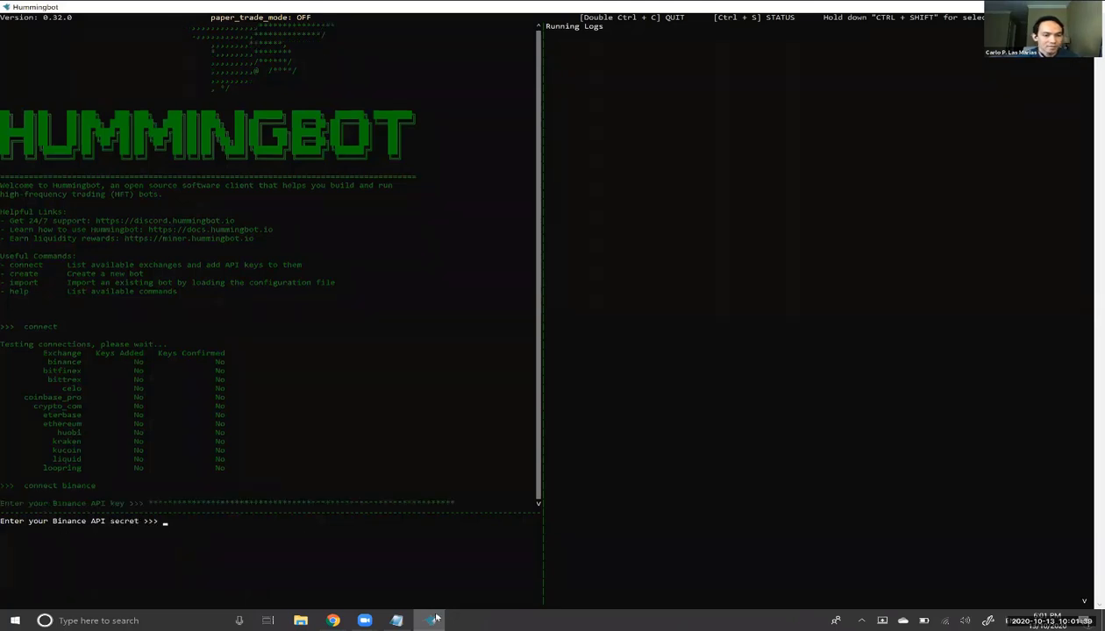
# Copy the Binance API secret from Notepad, paste it and submit it to finish connecting.
pyautogui.click(432, 620)
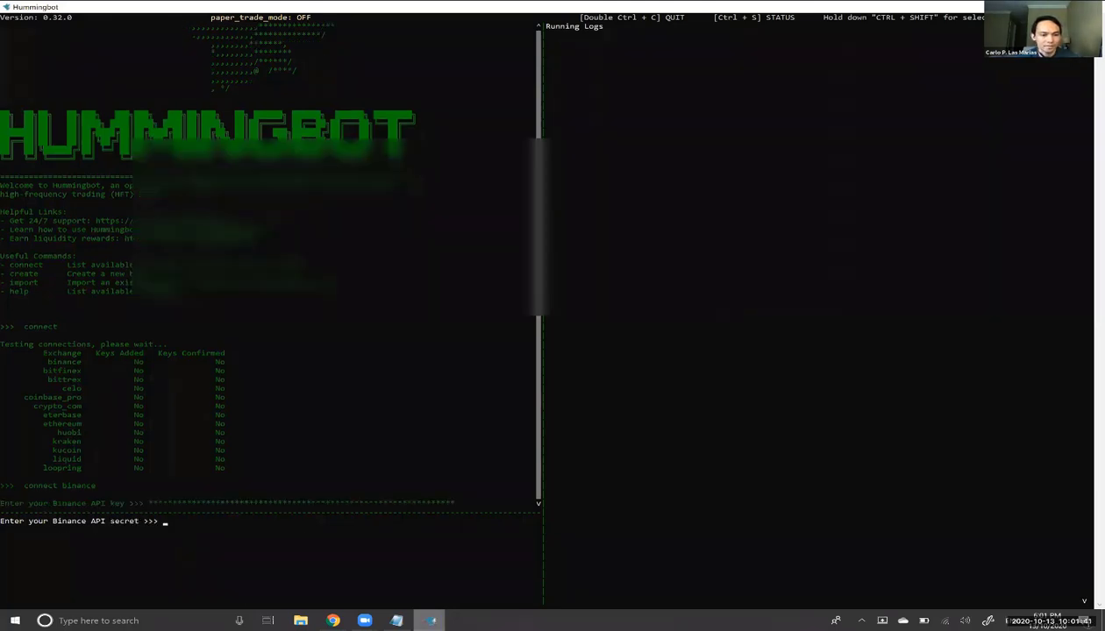
pyautogui.click(432, 619)
pyautogui.tripleClick(298, 179)
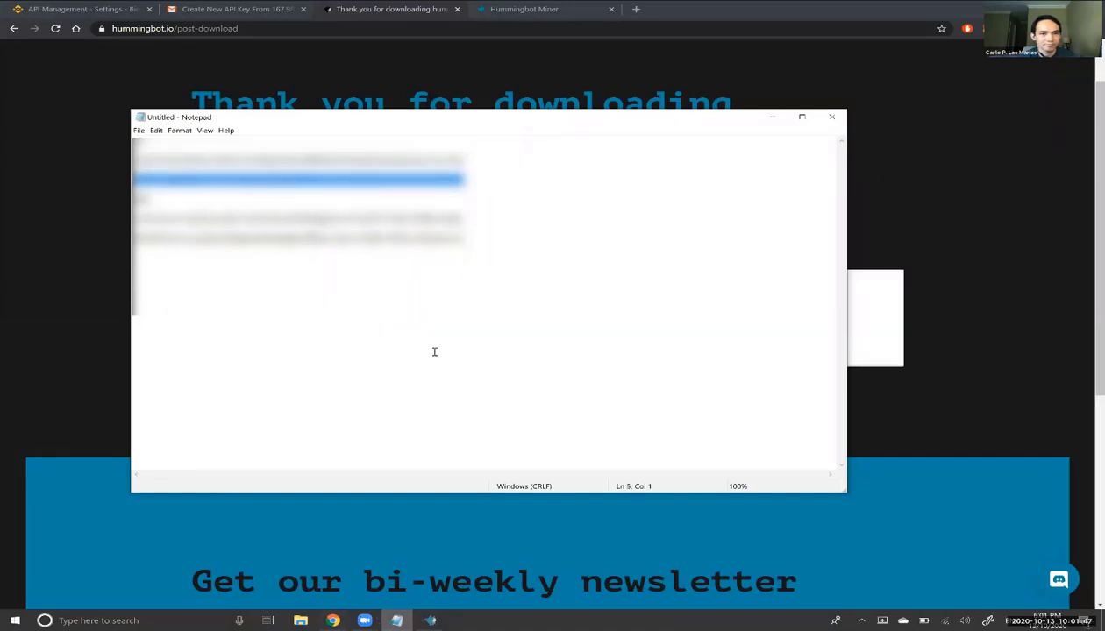
pyautogui.click(433, 621)
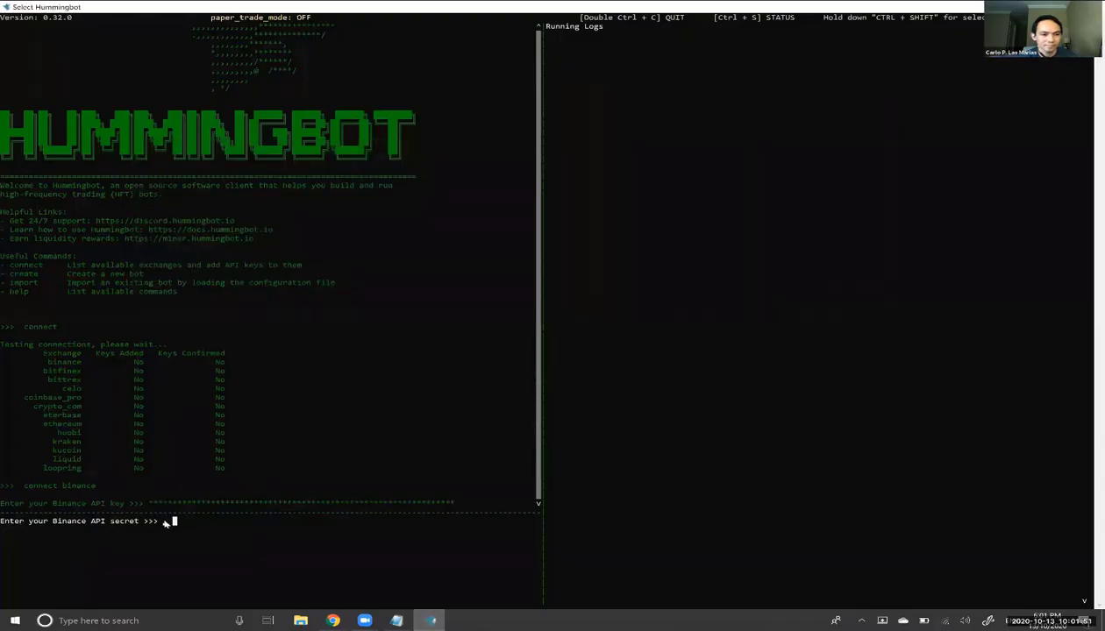
pyautogui.hotkey('ctrl', 'v')
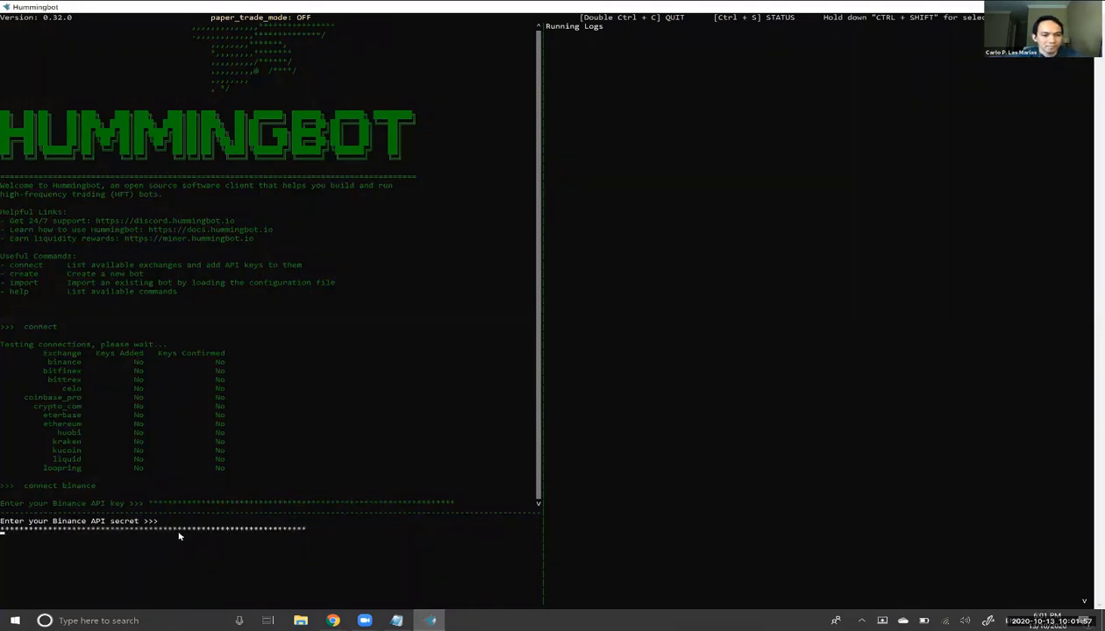
pyautogui.press('Return')
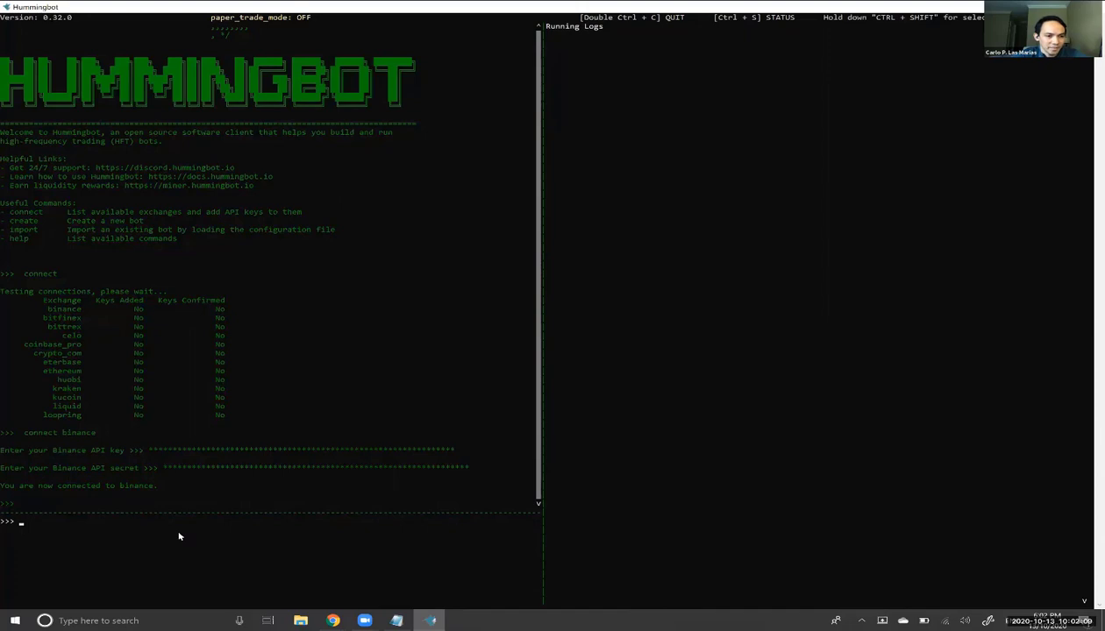
# Re-run connect to confirm binance now shows keys added and confirmed.
pyautogui.write('con')
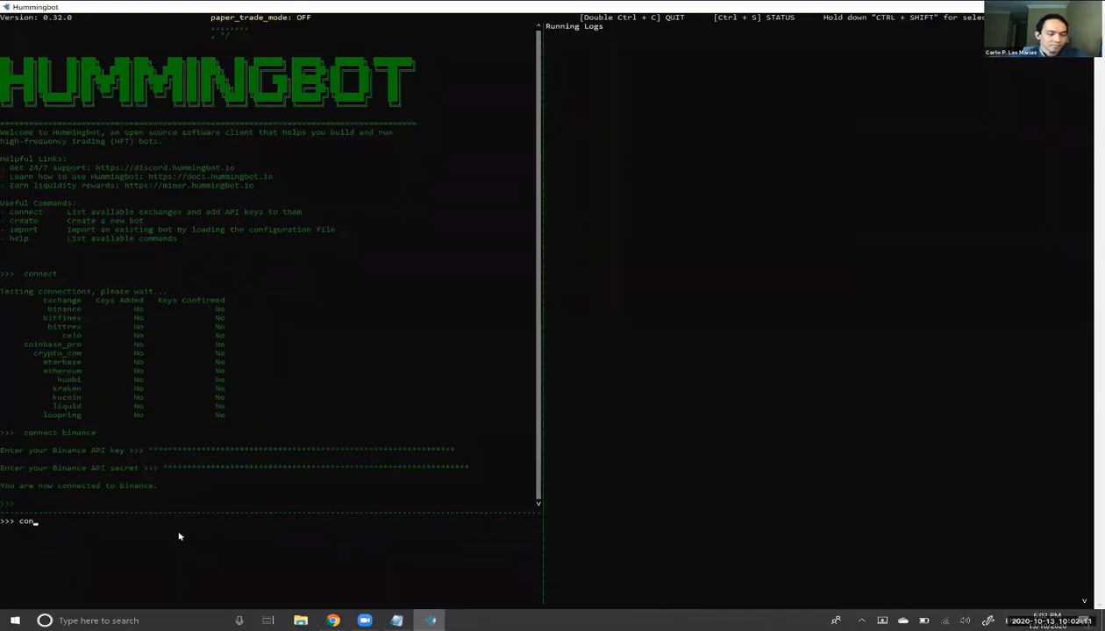
pyautogui.write('n')
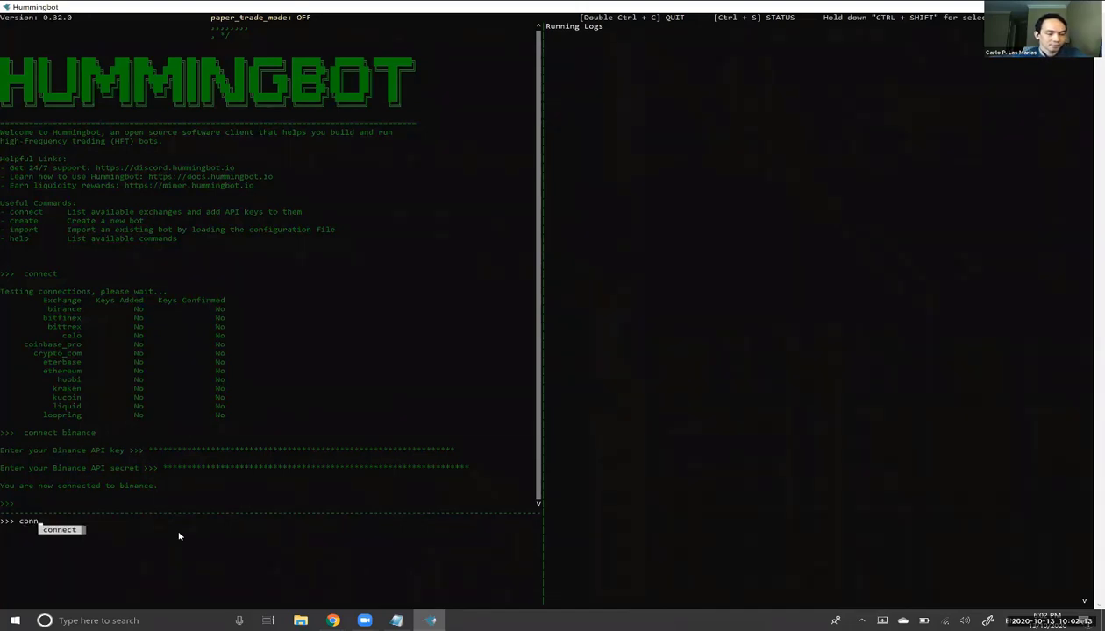
pyautogui.write('ect')
pyautogui.press('Return')
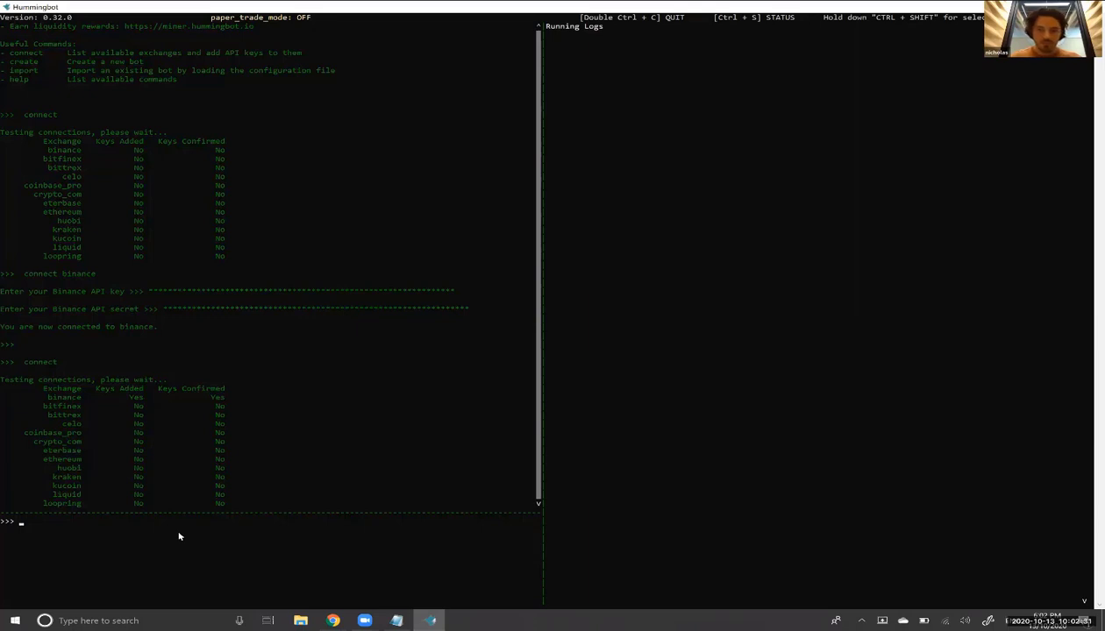
# Run the create command at the Hummingbot prompt to start a new bot.
pyautogui.write('c')
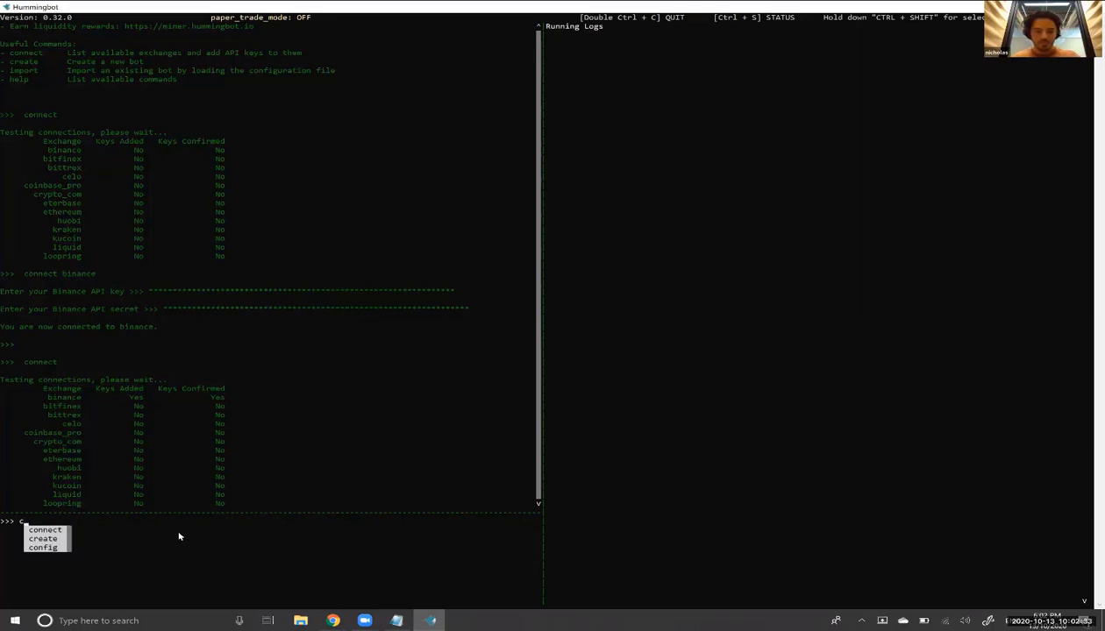
pyautogui.write('re')
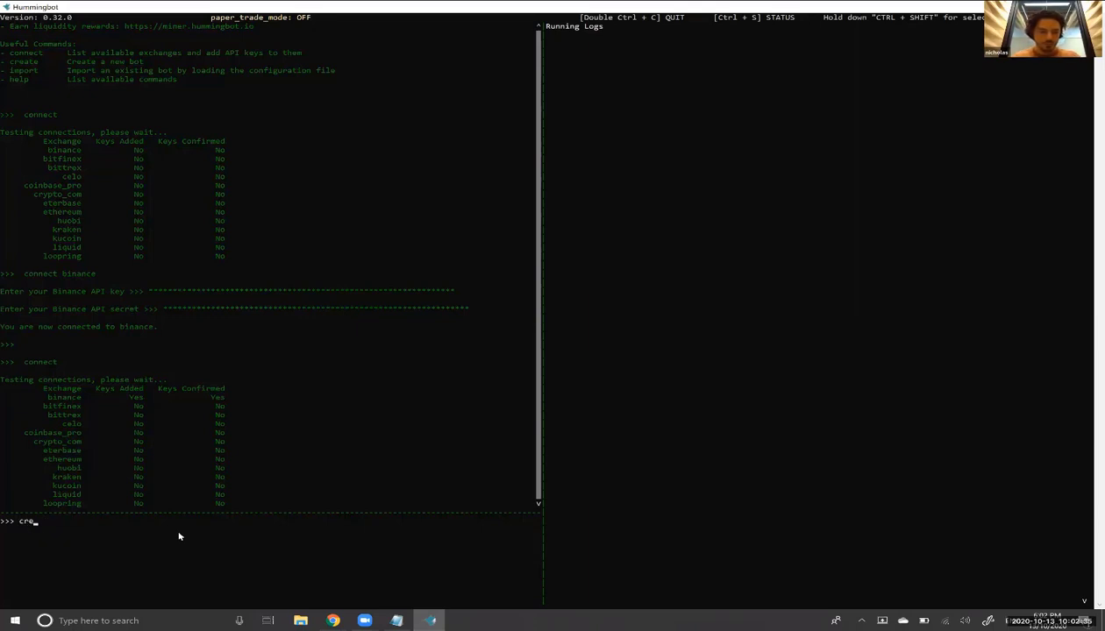
pyautogui.press('BackSpace')
pyautogui.write('eat')
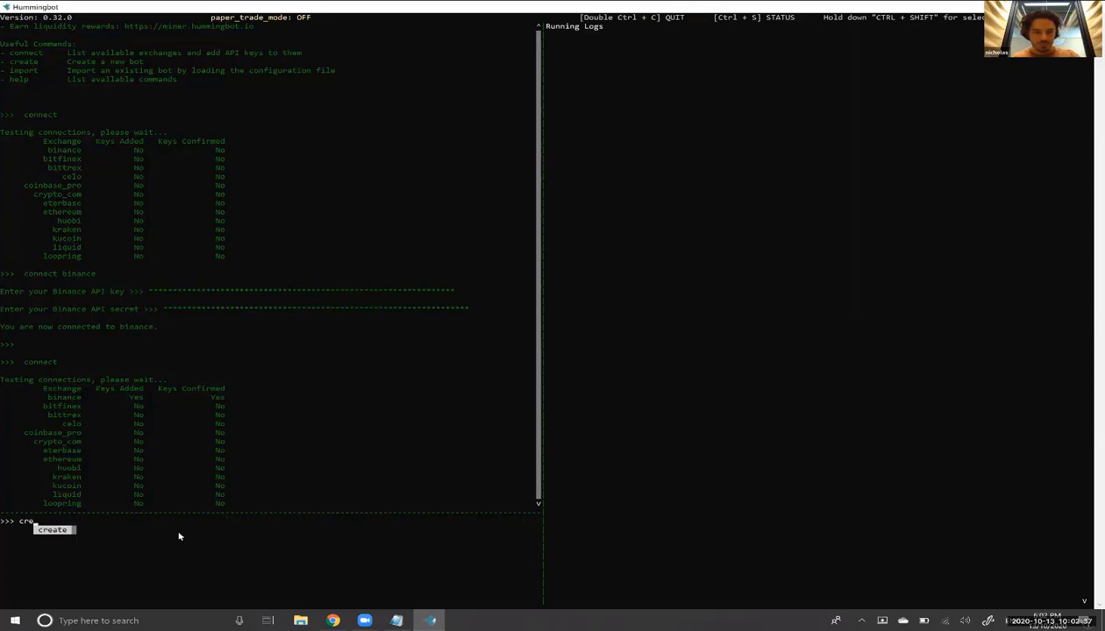
pyautogui.write('e')
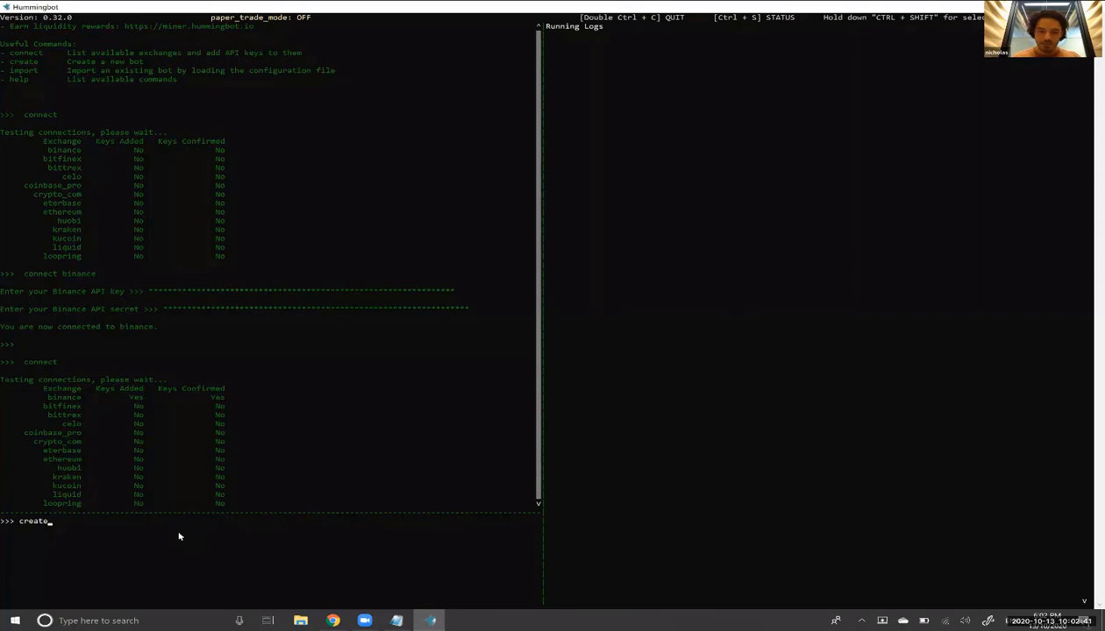
pyautogui.press('Return')
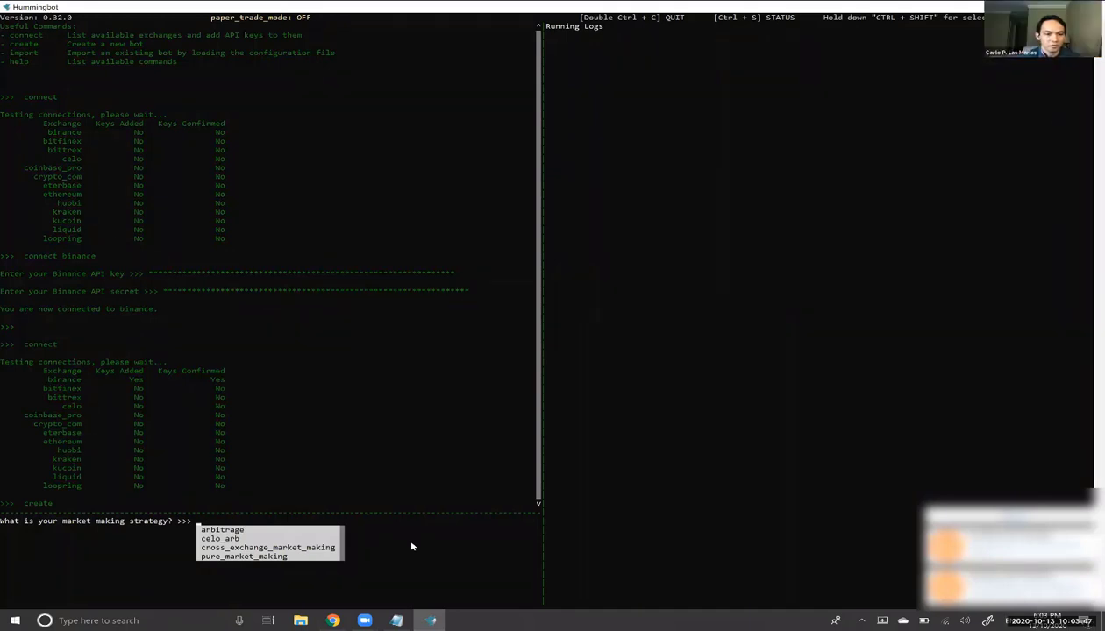
# Choose pure_market_making as the new bot's strategy.
pyautogui.press('Tab')
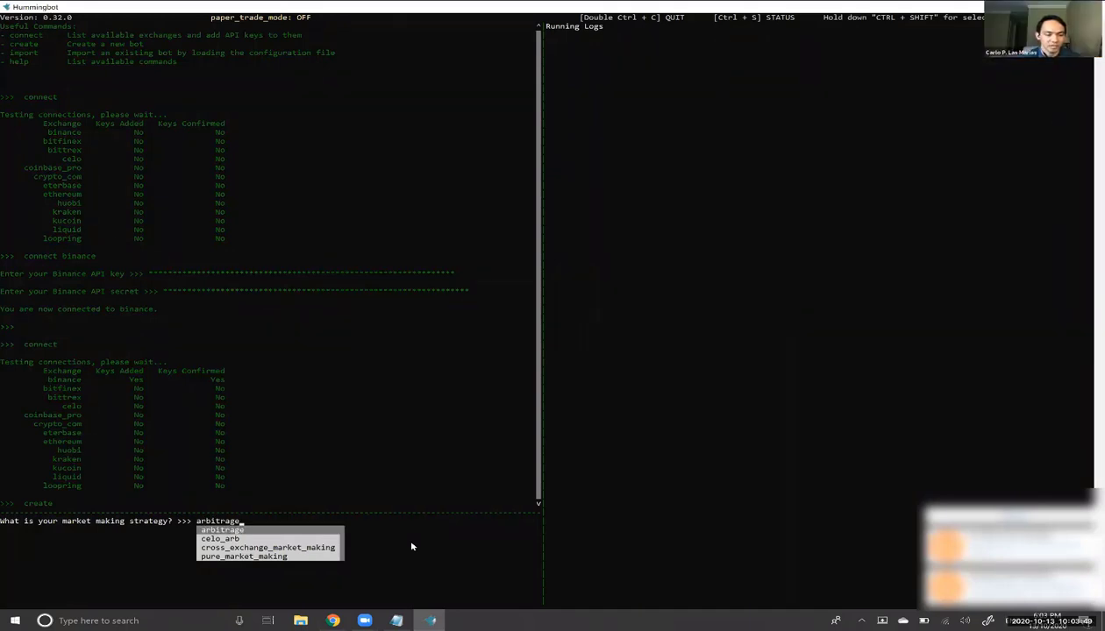
pyautogui.press('Tab')
pyautogui.press('Tab')
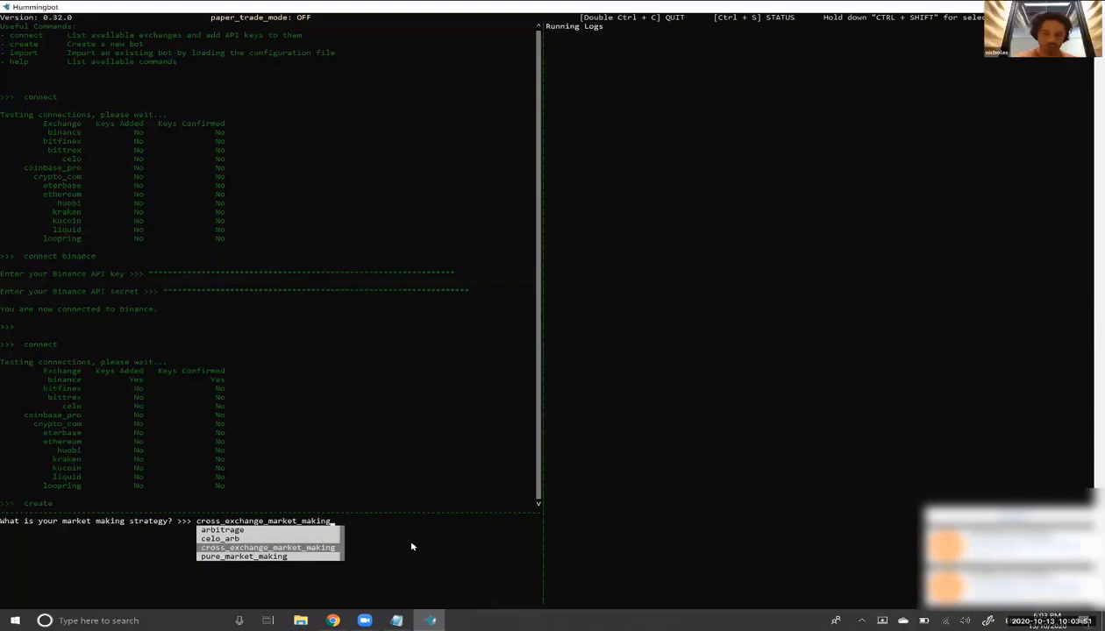
pyautogui.press('Tab')
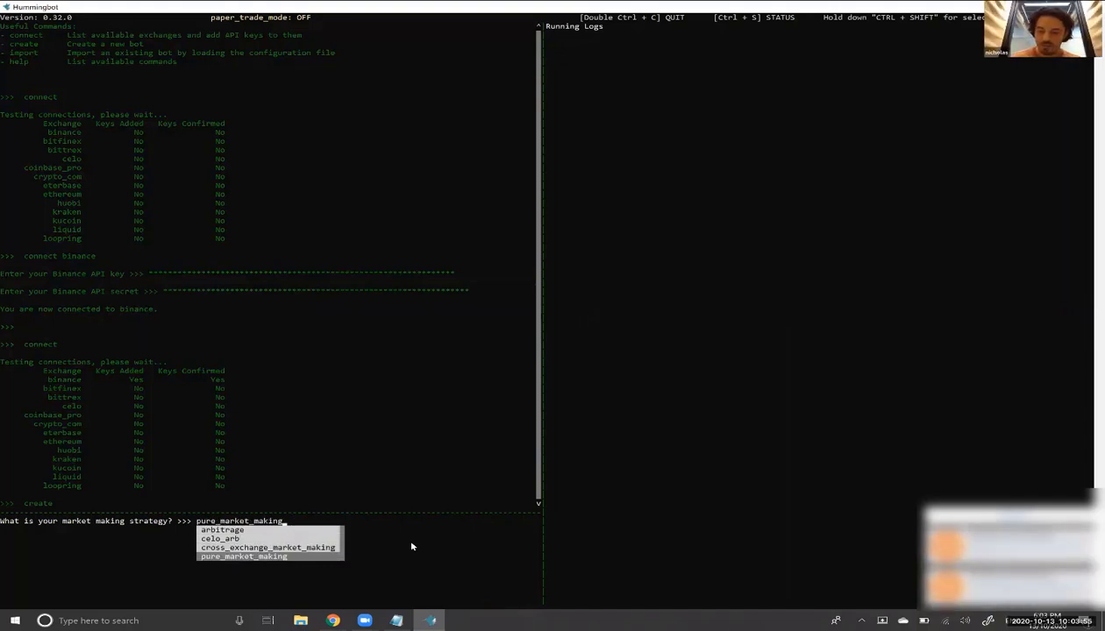
pyautogui.press('Return')
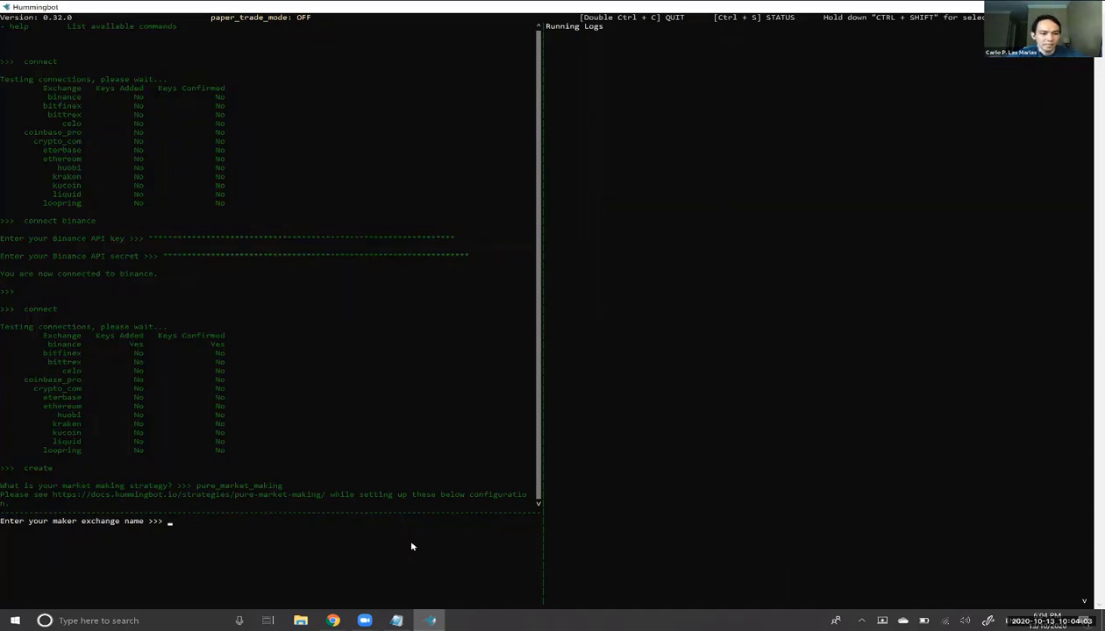
# Set binance as the bot's maker exchange.
pyautogui.write('b')
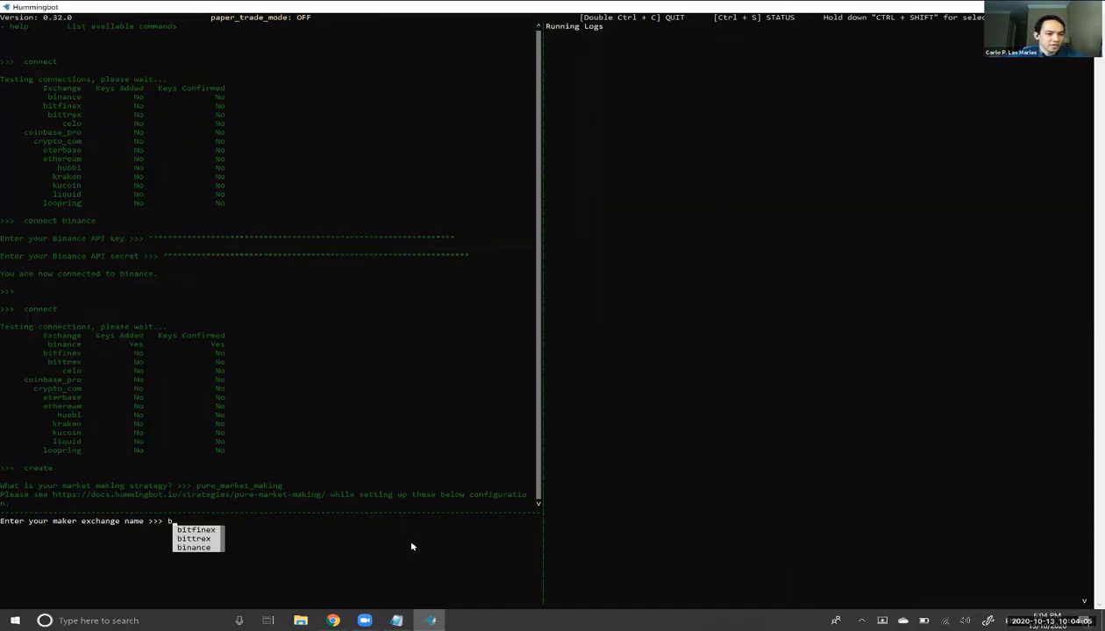
pyautogui.press('Tab')
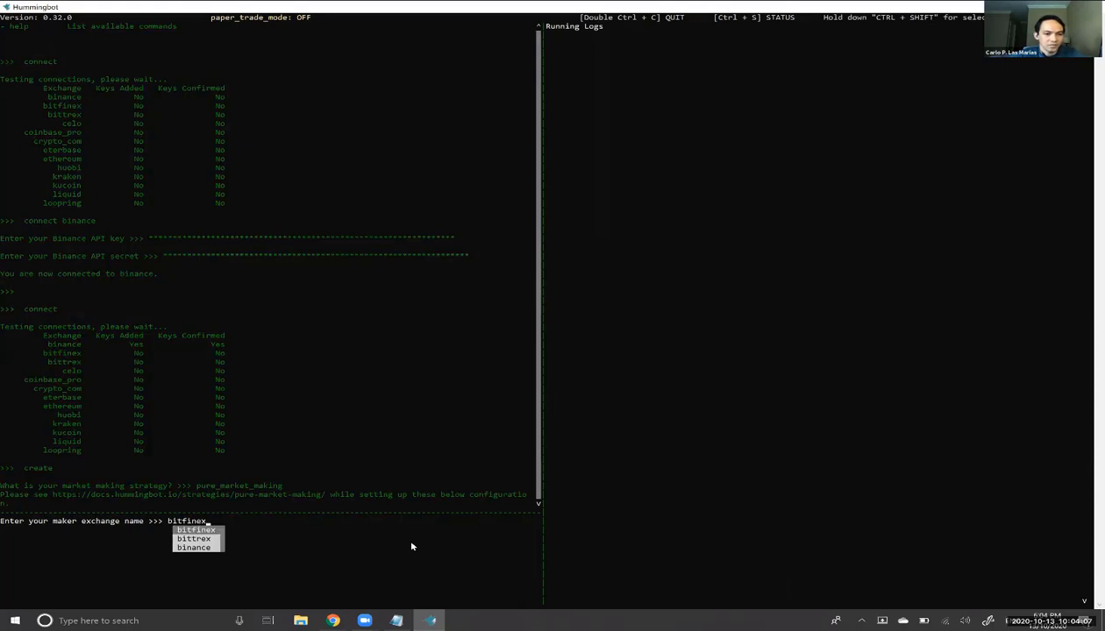
pyautogui.press('Tab')
pyautogui.press('Tab')
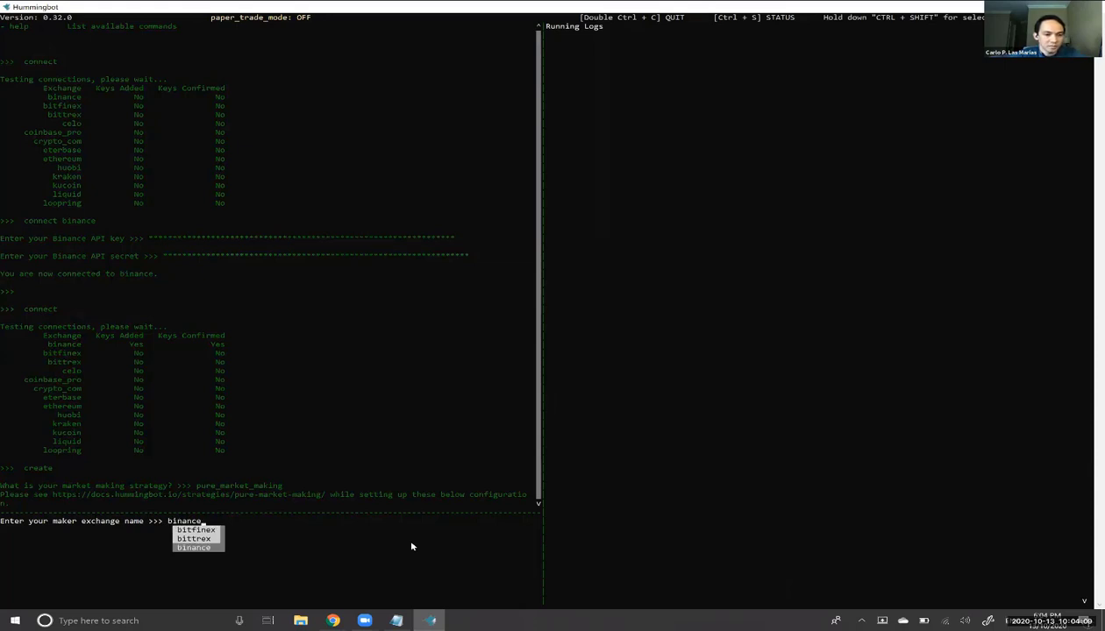
pyautogui.press('Return')
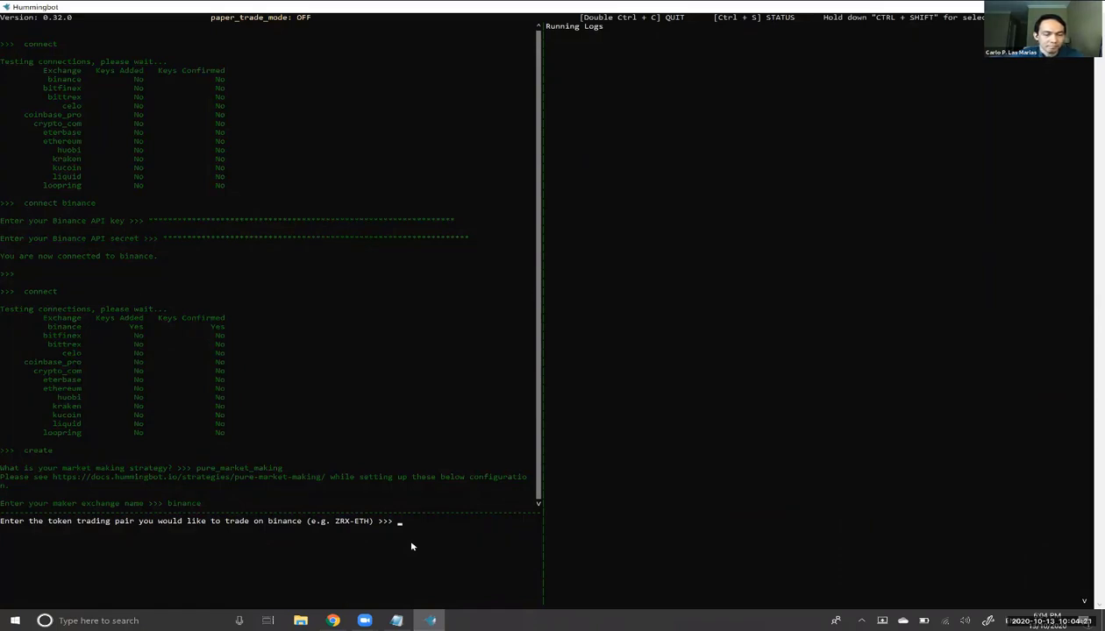
# Set XEM-BTC as the bot's trading pair.
pyautogui.write('XEM')
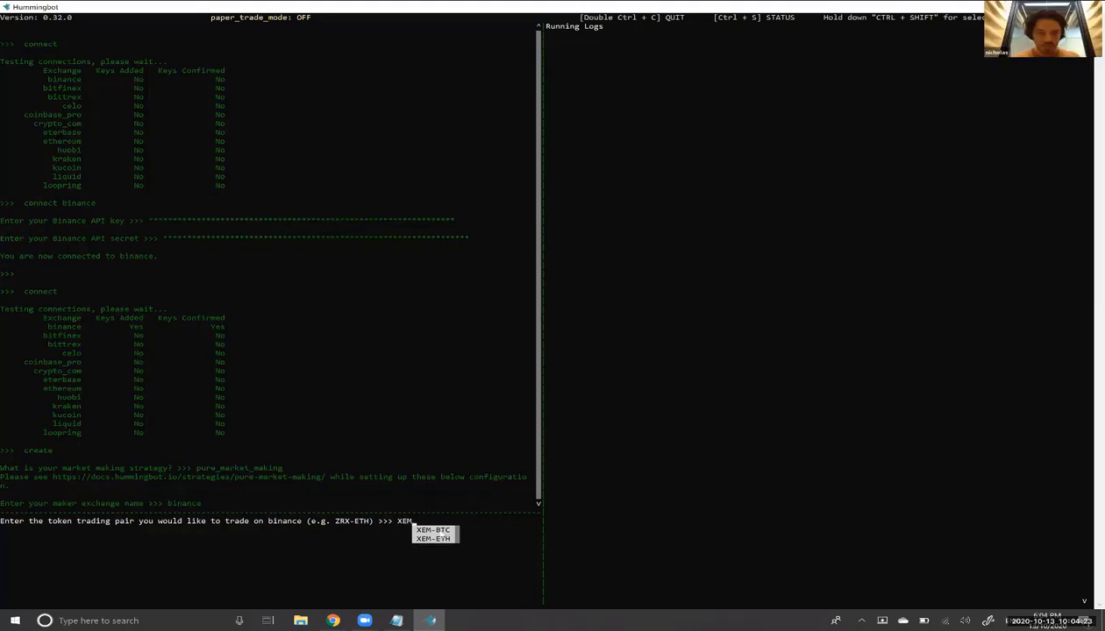
pyautogui.click(434, 532)
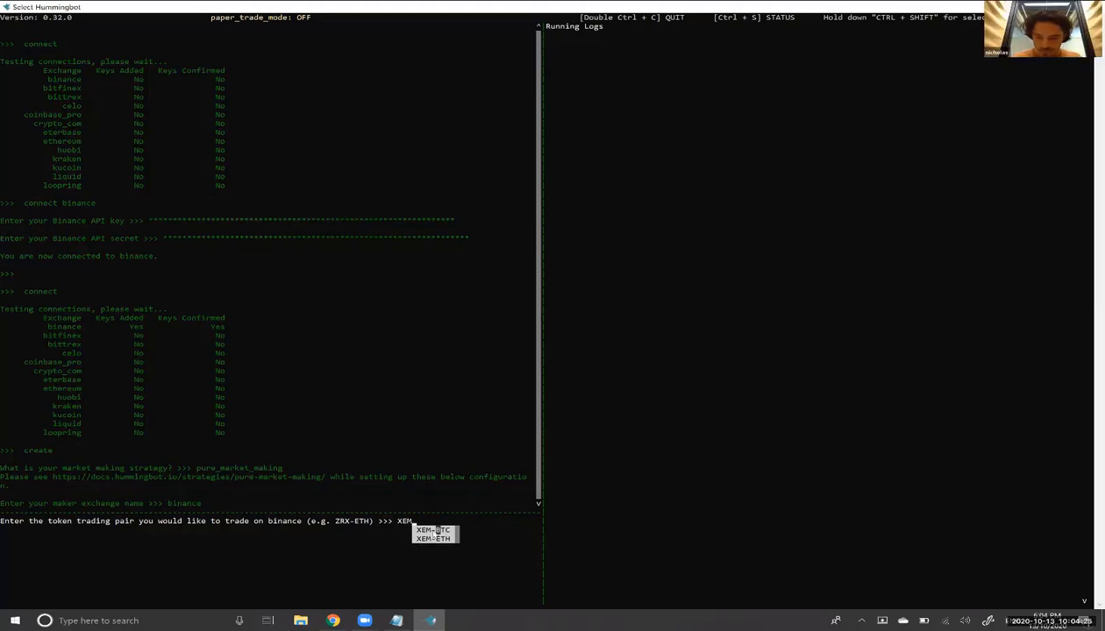
pyautogui.press('Tab')
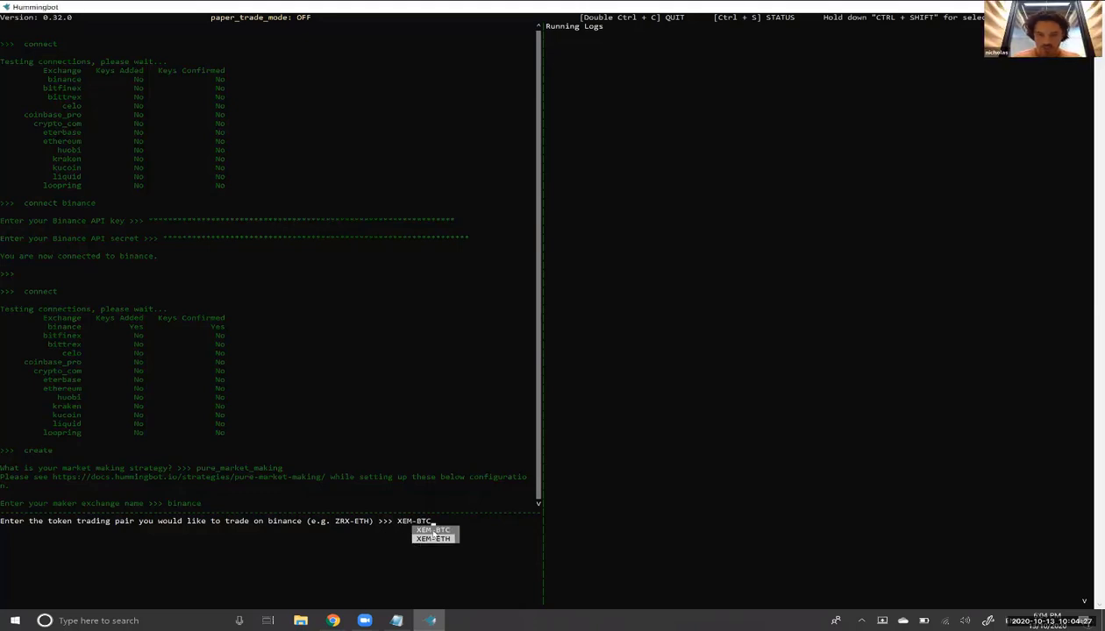
pyautogui.press('Return')
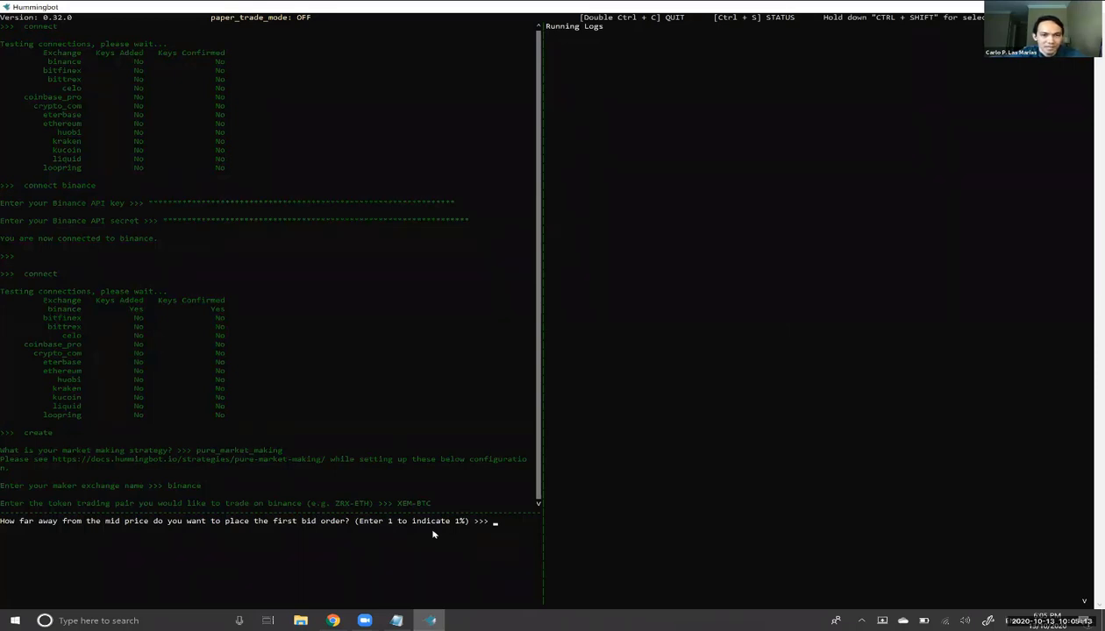
pyautogui.hotkey('alt', 'Tab')
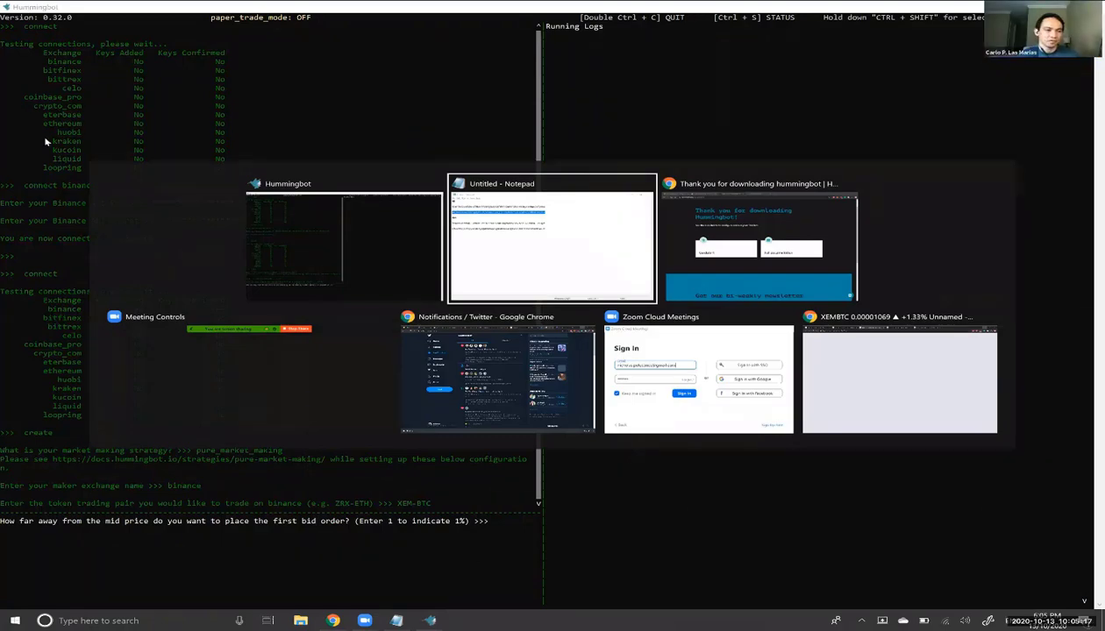
# In the Binance tab, go from the Spot wallet balances to the XEM/BTC trading page.
pyautogui.hotkey('alt', 'Tab')
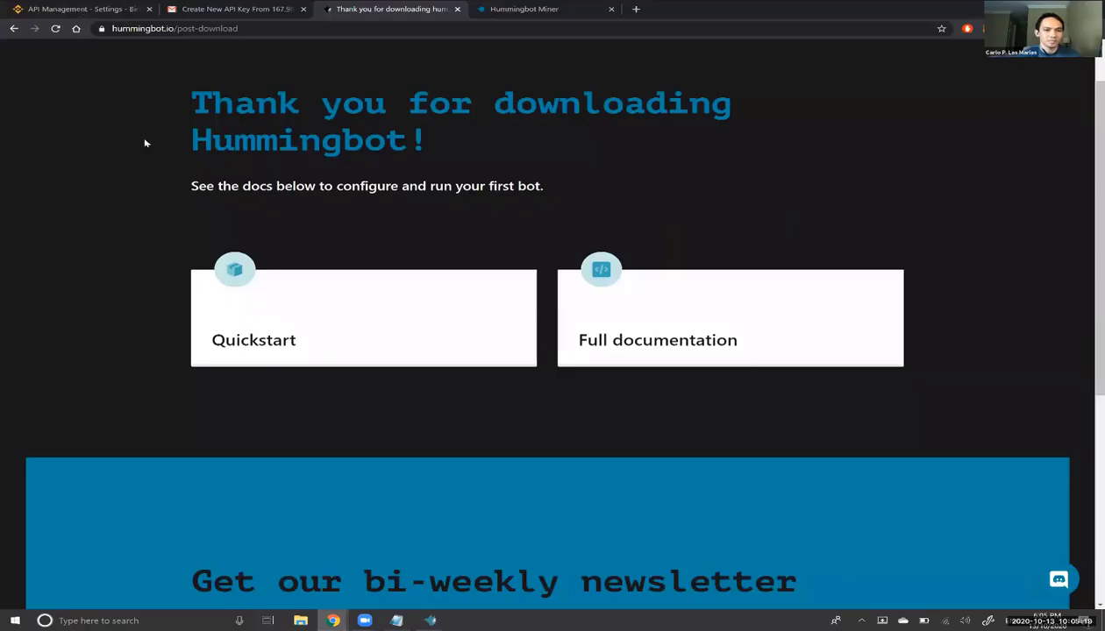
pyautogui.hotkey('ctrl', '1')
pyautogui.scroll(1, 849, 57)
pyautogui.moveTo(849, 57)
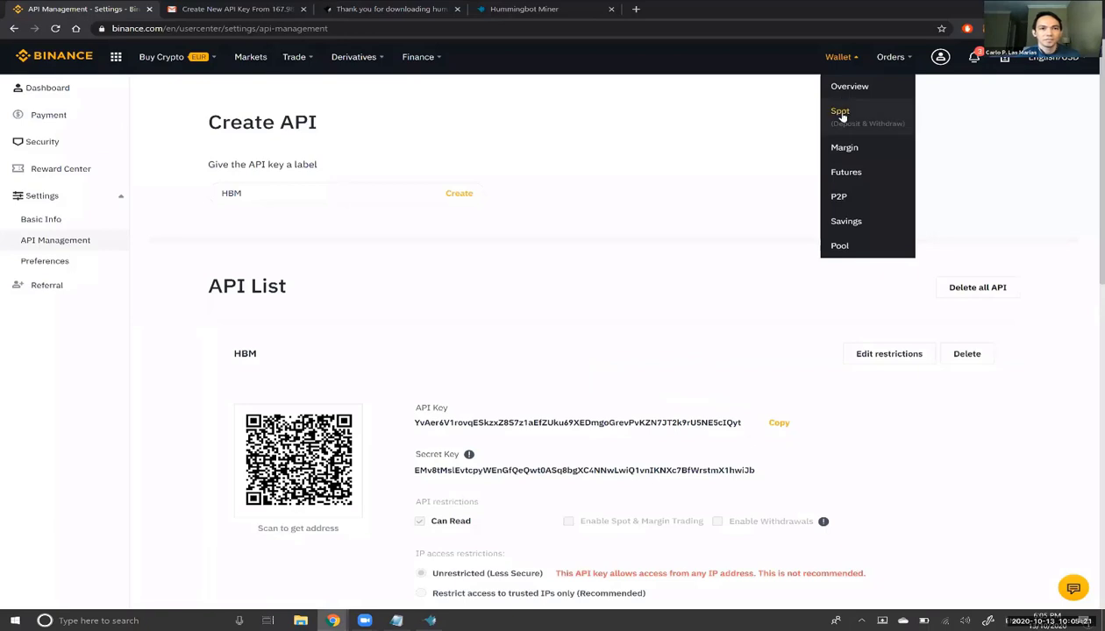
pyautogui.click(840, 112)
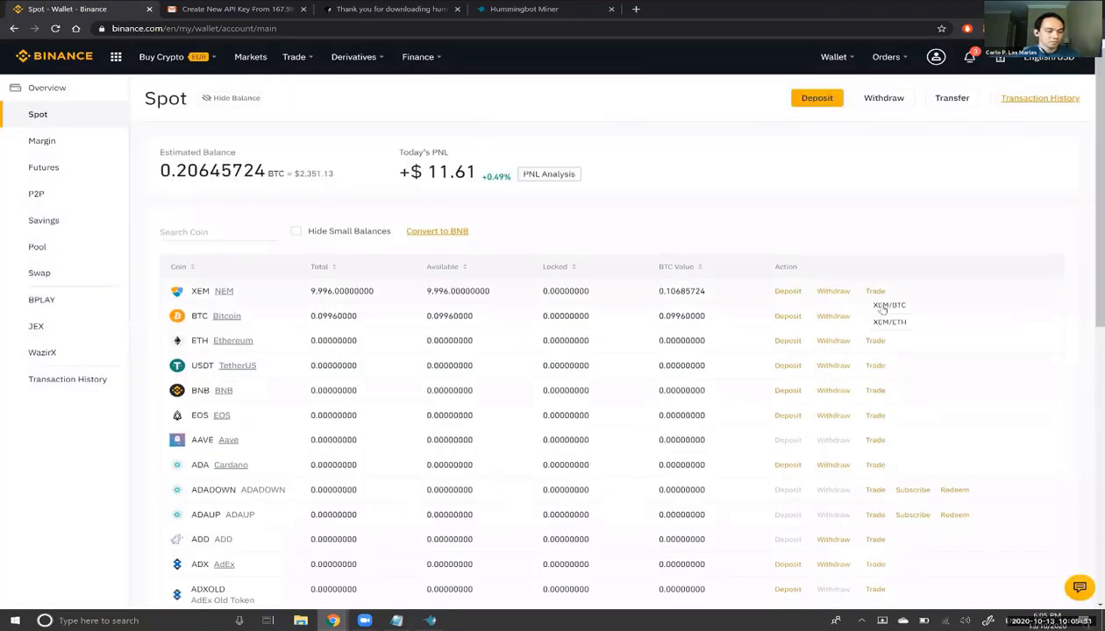
pyautogui.click(883, 308)
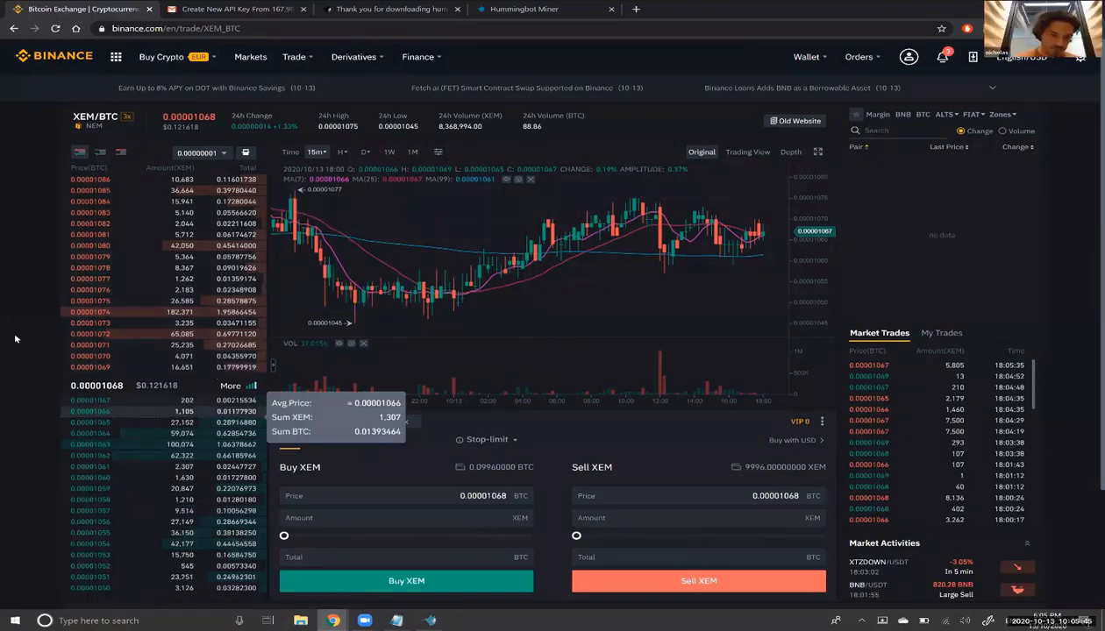
pyautogui.scroll(-1, 19, 337)
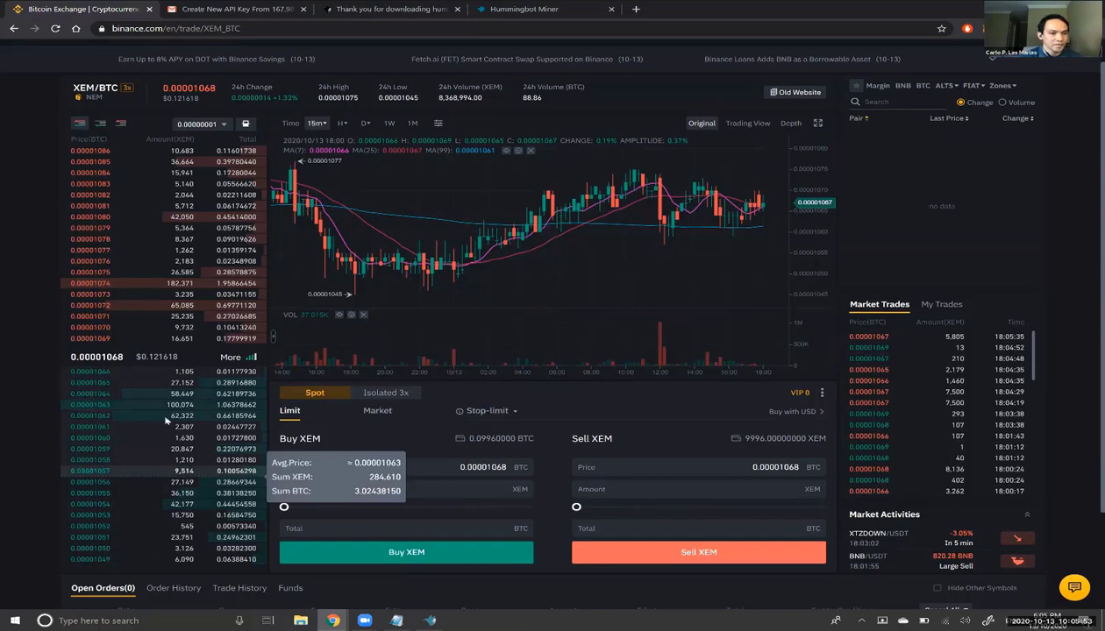
pyautogui.scroll(1, 164, 421)
pyautogui.scroll(-1, 164, 421)
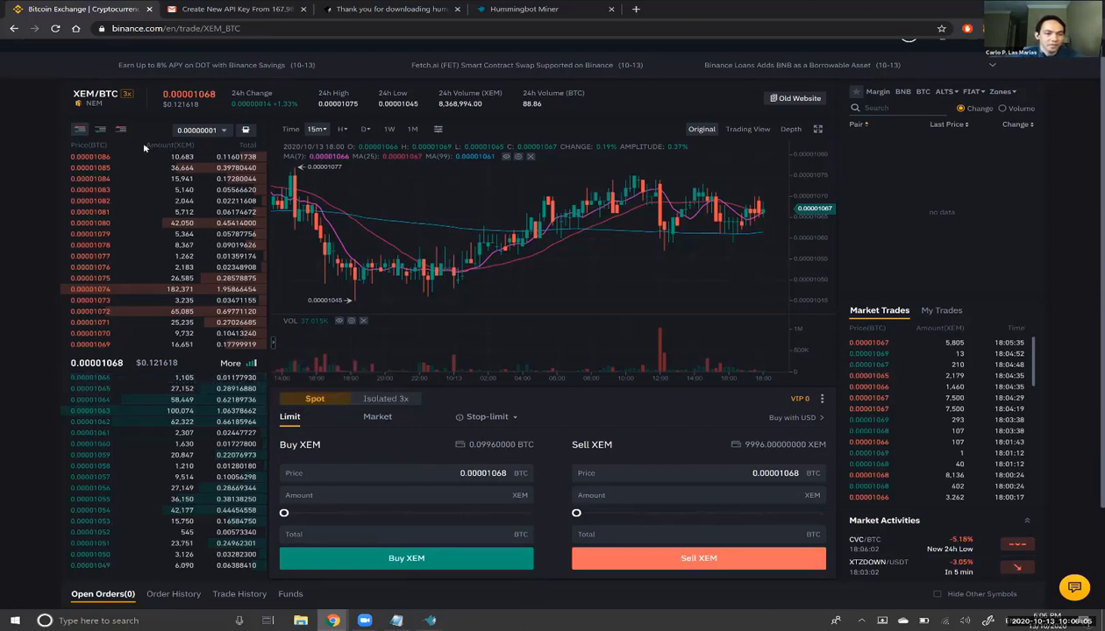
pyautogui.moveTo(145, 147); pyautogui.dragTo(194, 145)
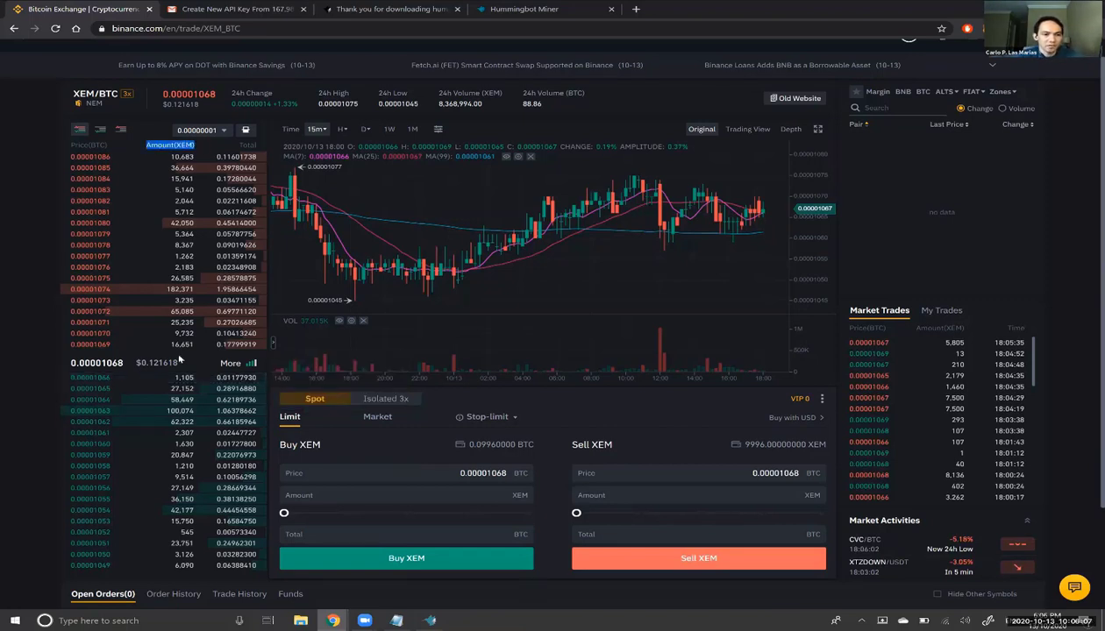
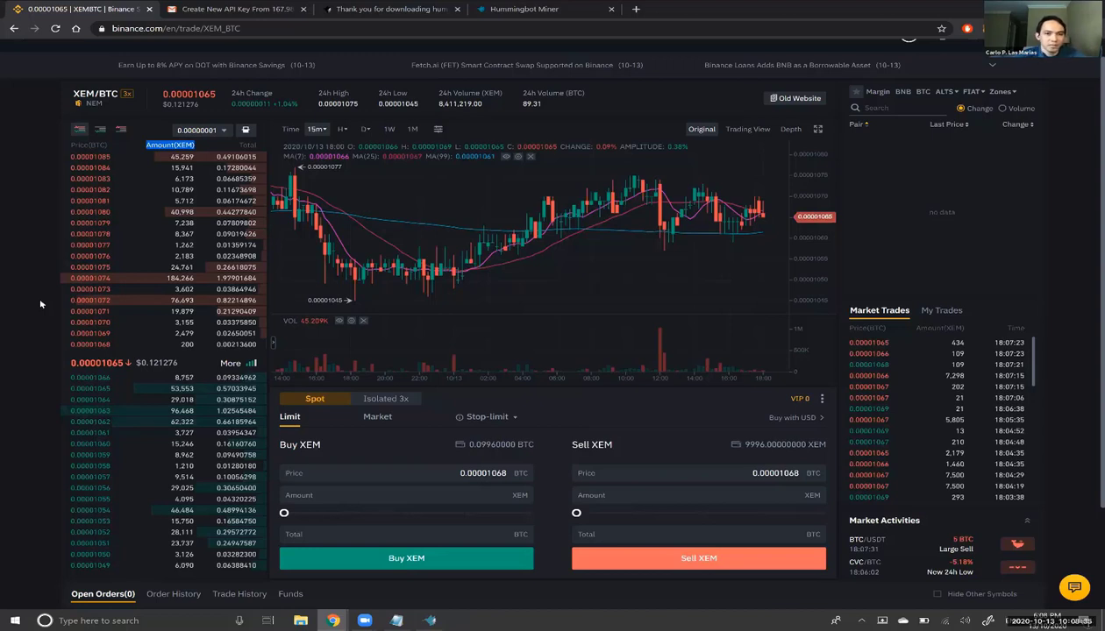
# Return to the Hummingbot terminal, which waits at the first bid spread prompt for binance XEM-BTC.
pyautogui.click(40, 304)
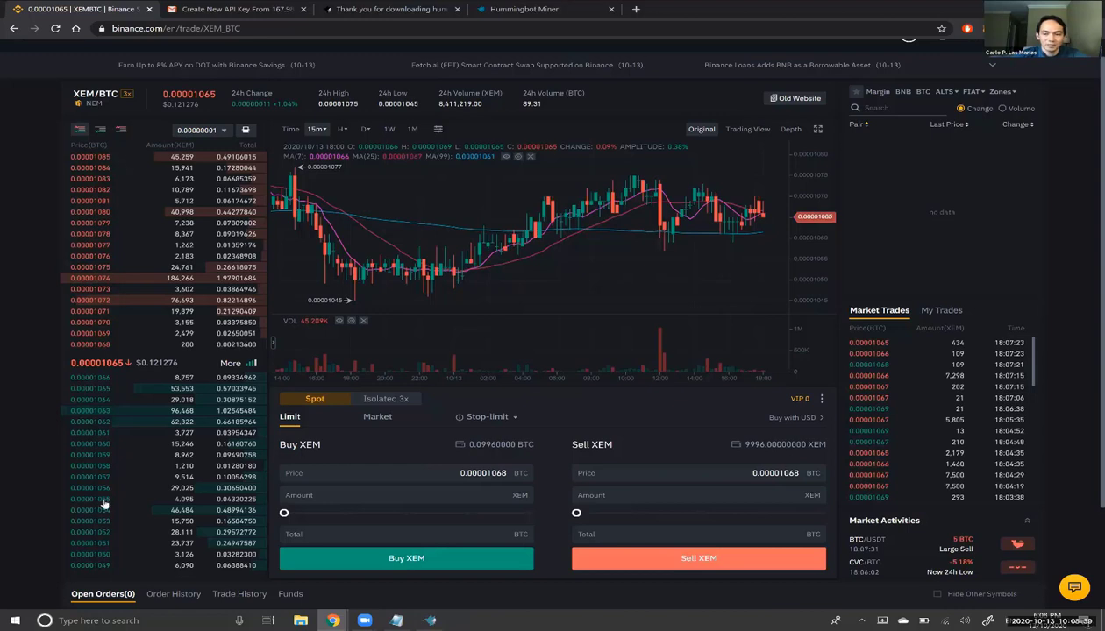
pyautogui.moveTo(116, 571)
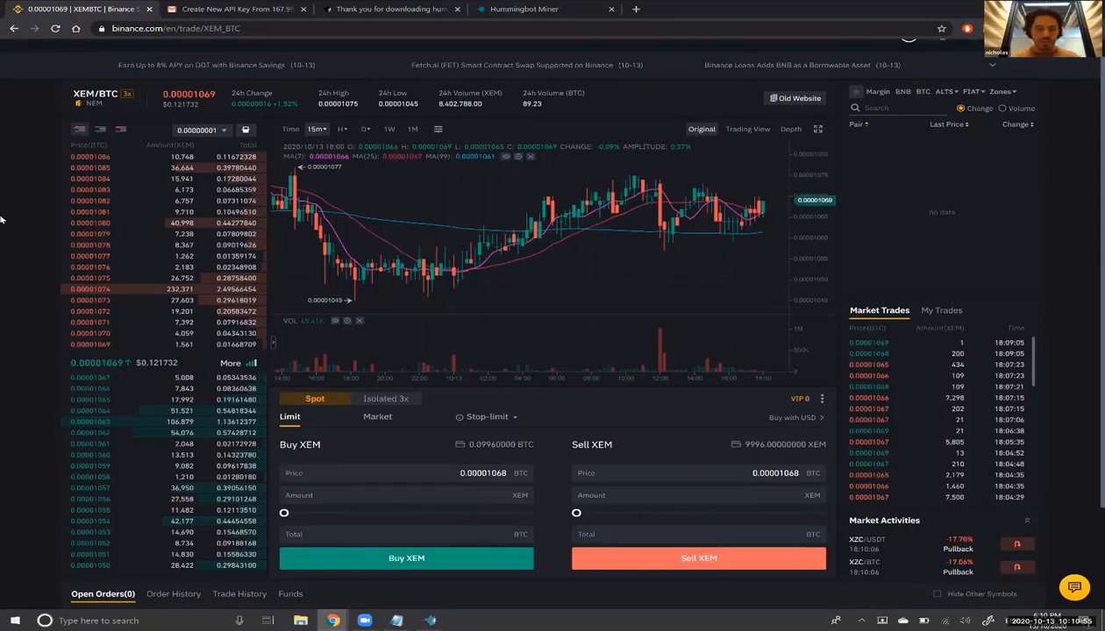
pyautogui.click(431, 621)
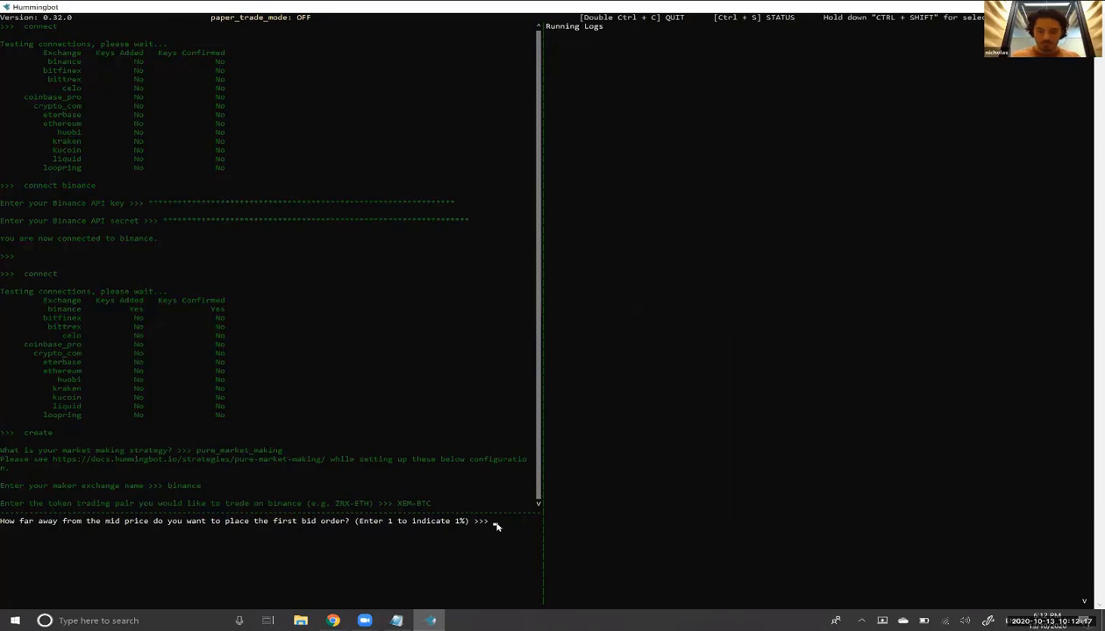
# Enter 0.5 as the first bid spread, after glancing at the f.lux window in the tray.
pyautogui.write('0.5')
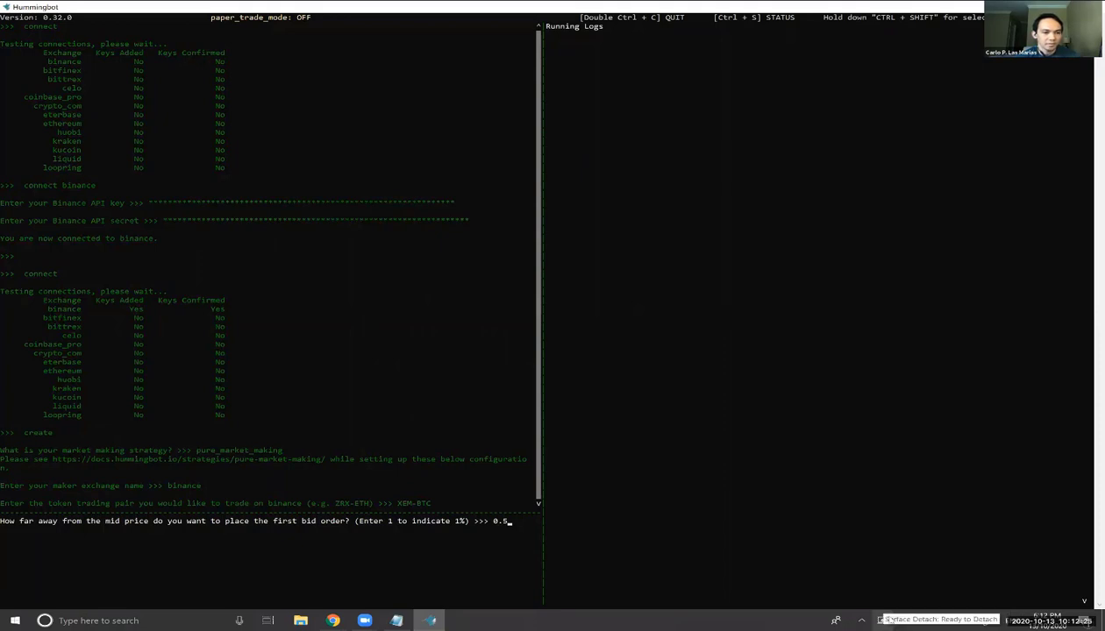
pyautogui.click(862, 619)
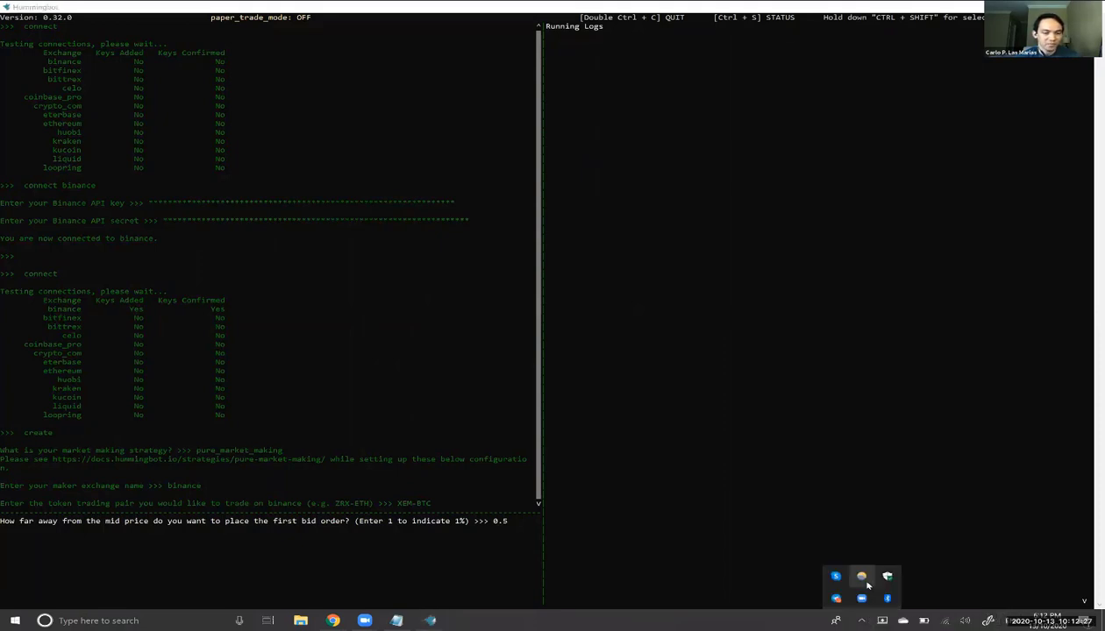
pyautogui.click(862, 577)
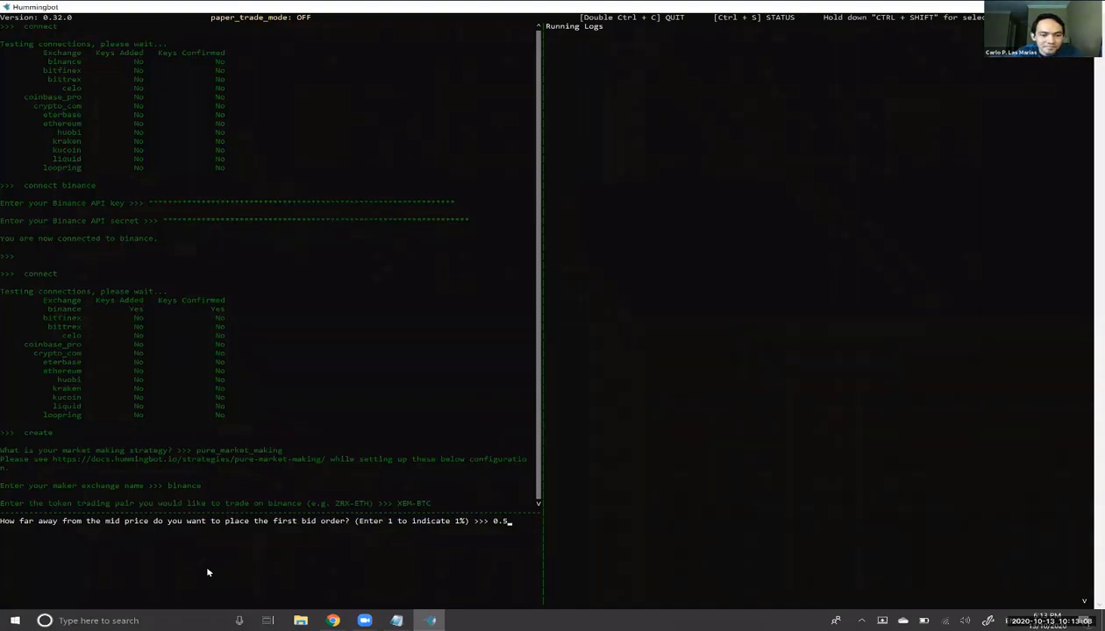
pyautogui.press('Return')
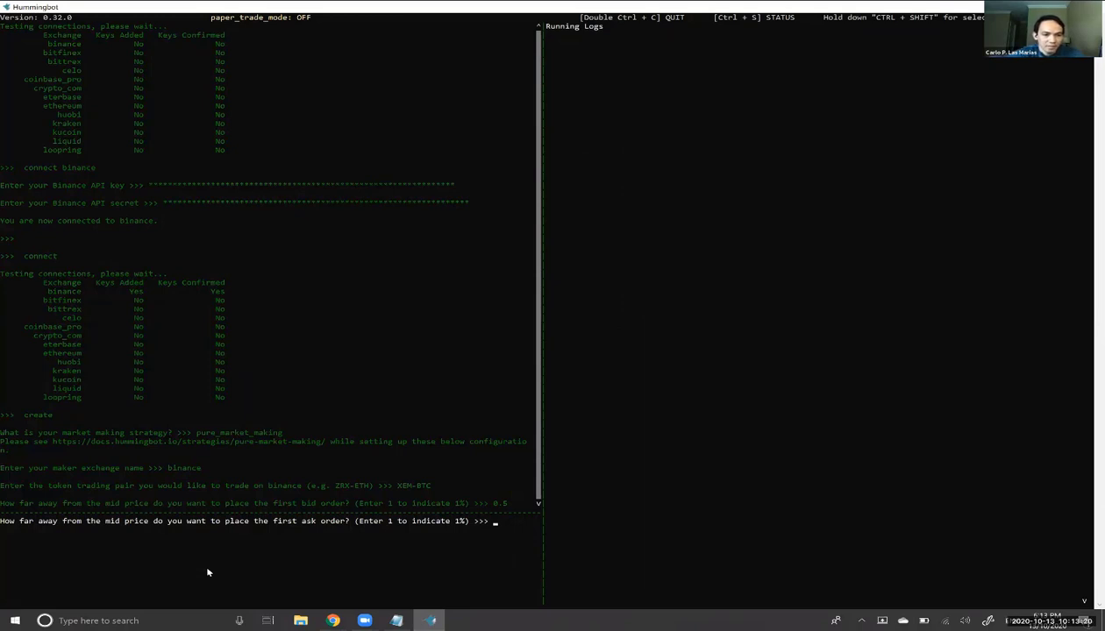
# Enter 0.5 as the first ask spread.
pyautogui.write('0.')
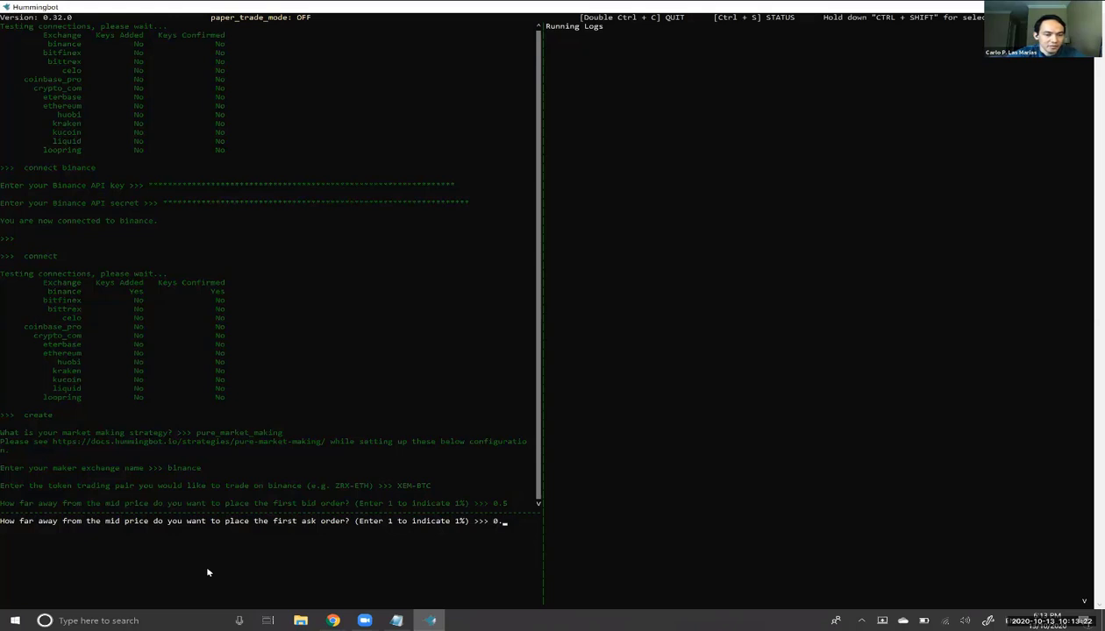
pyautogui.write('5')
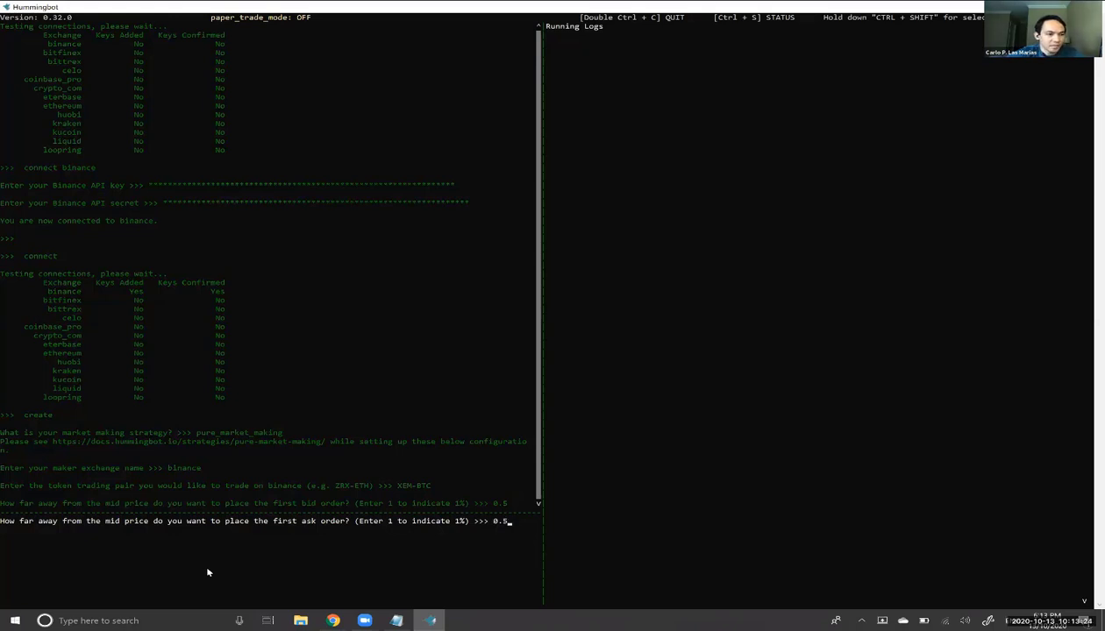
pyautogui.press('Return')
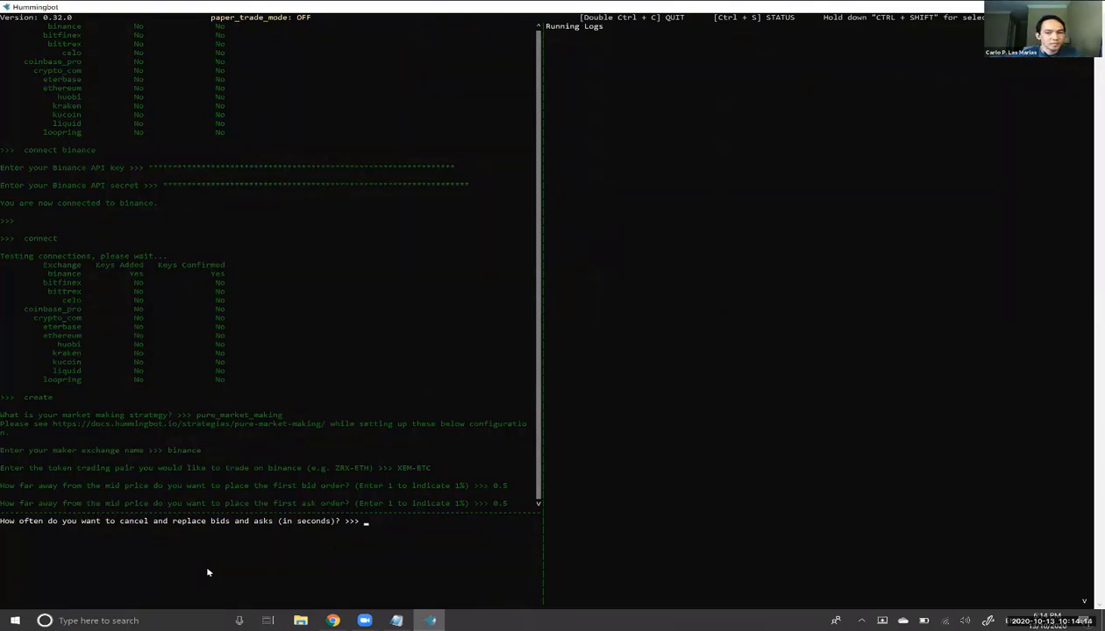
# Set the order refresh time to 25 seconds.
pyautogui.write('25')
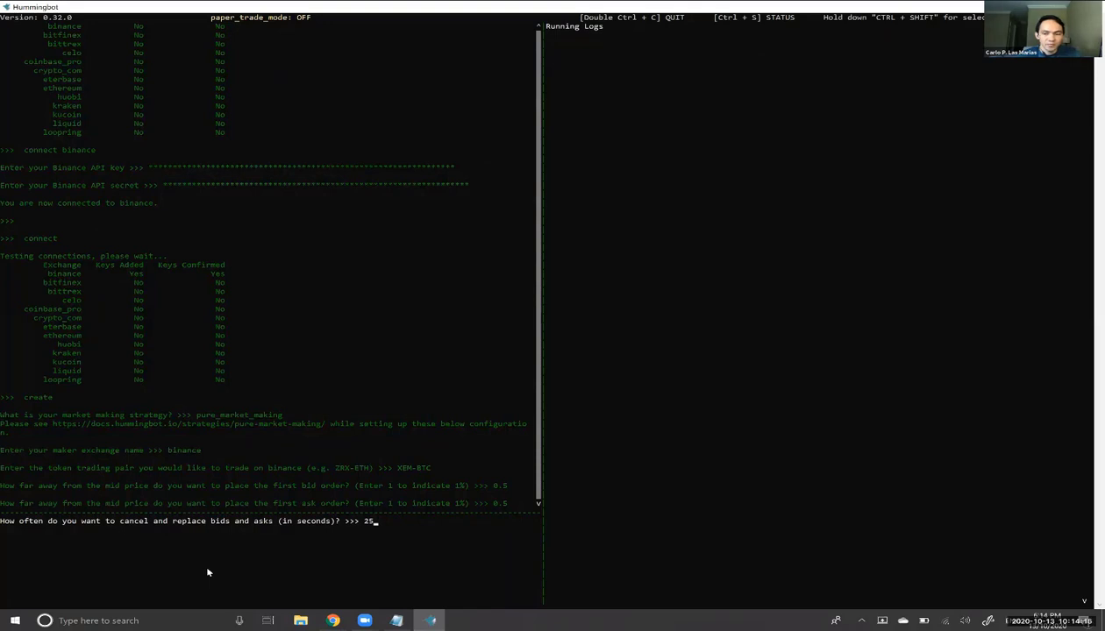
pyautogui.press('Return')
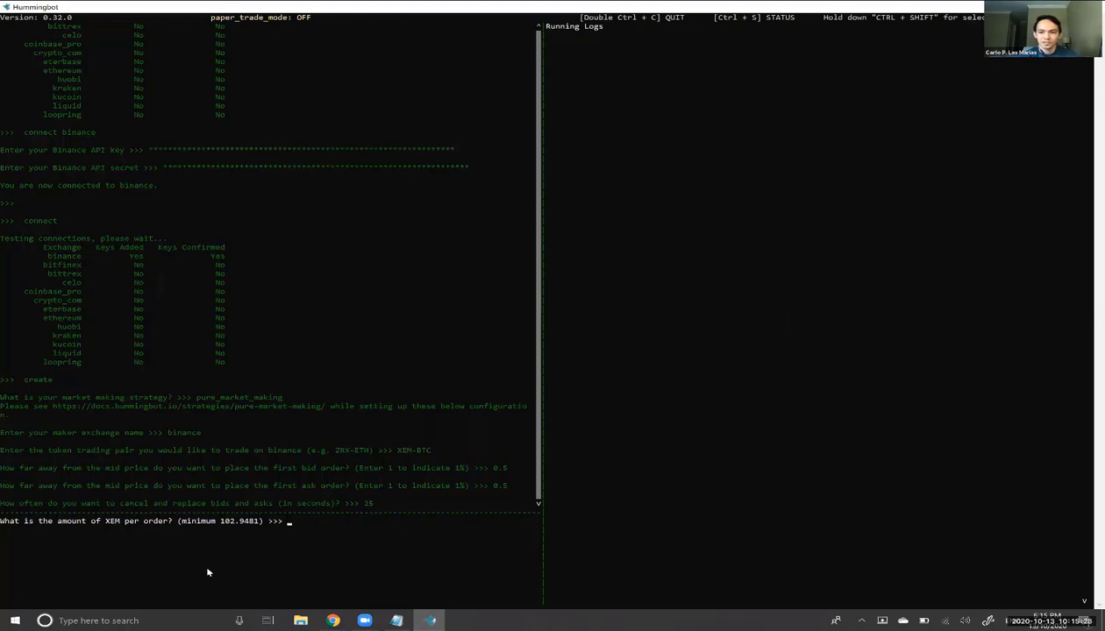
# Enter 200 as the XEM amount per order.
pyautogui.write('200')
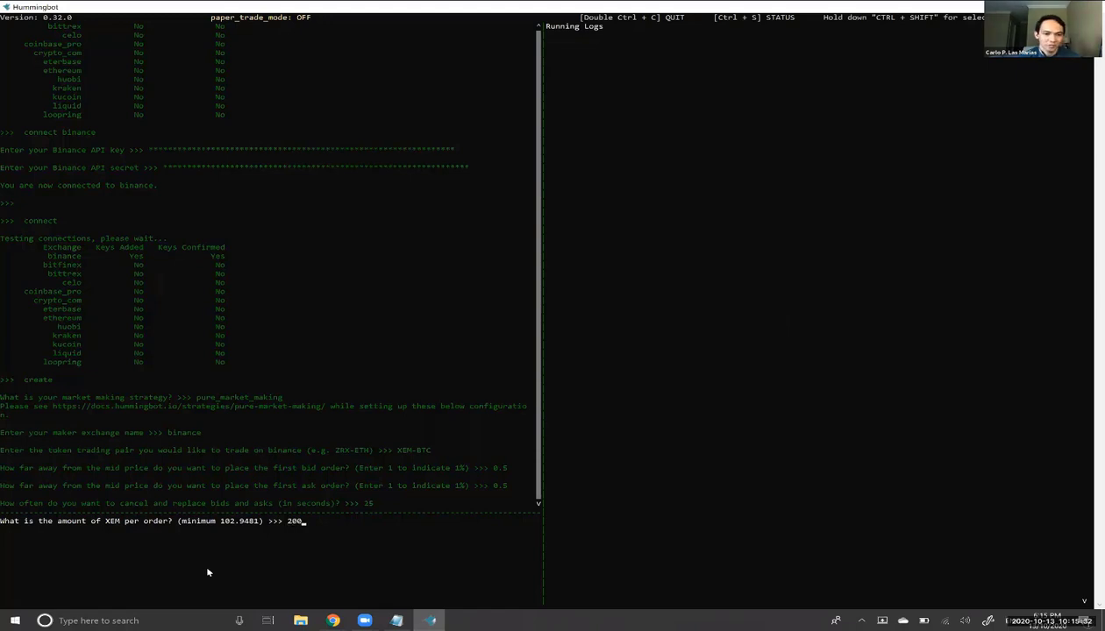
pyautogui.press('Return')
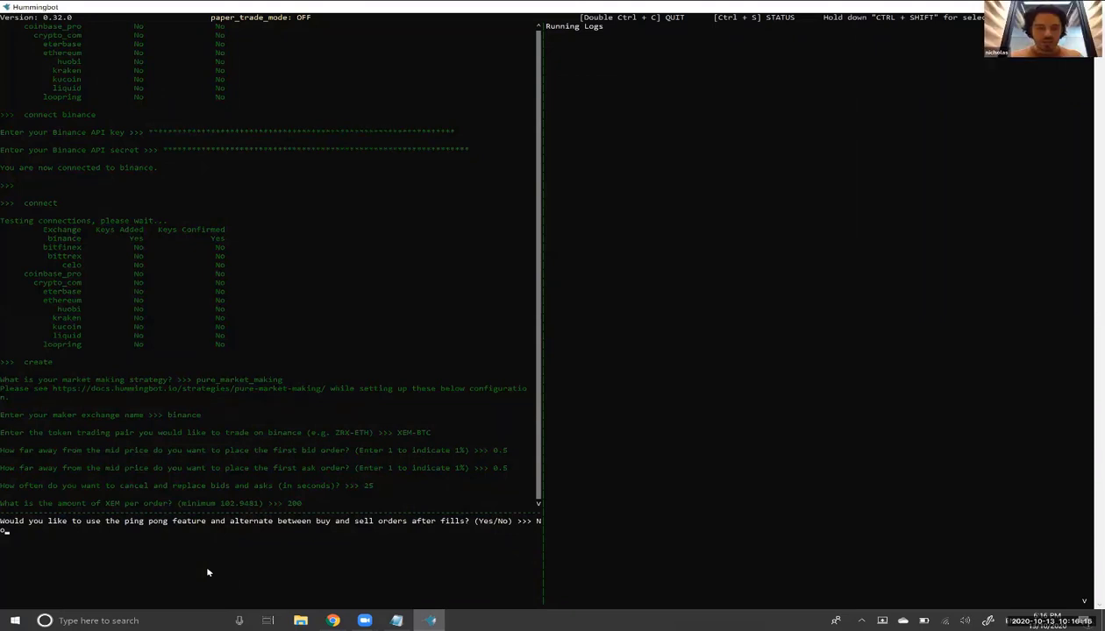
# Append 'no' to the prefilled ping pong answer, making it 'Nono'.
pyautogui.write('no')
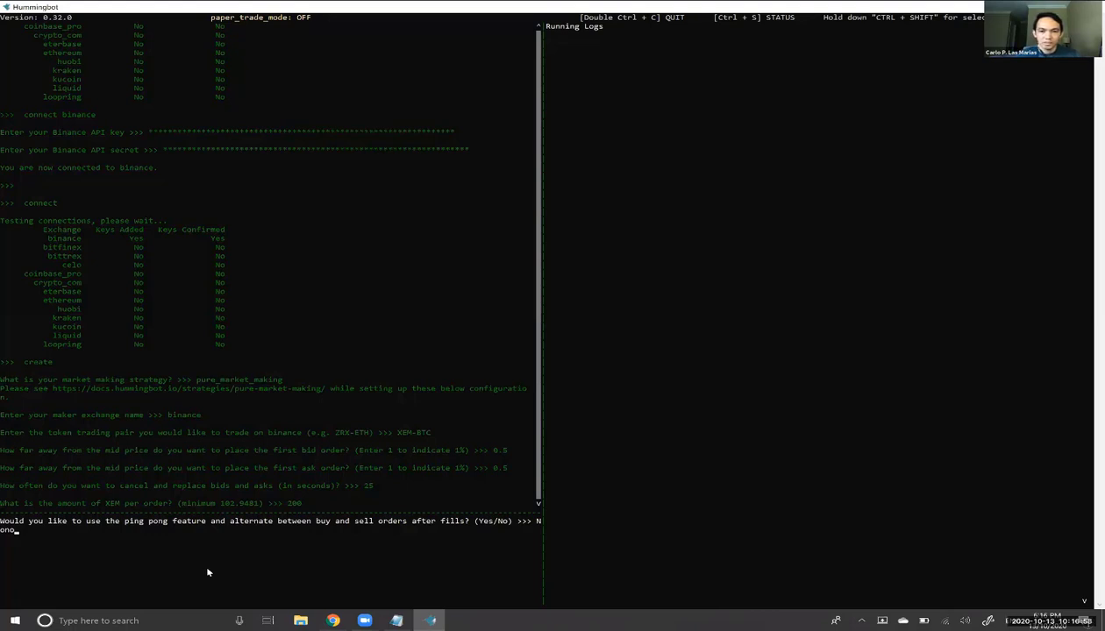
# Delete the last character of the ping pong answer and retype 'no'.
pyautogui.press('BackSpace')
pyautogui.press('BackSpace')
pyautogui.press('BackSpace')
pyautogui.write('no')
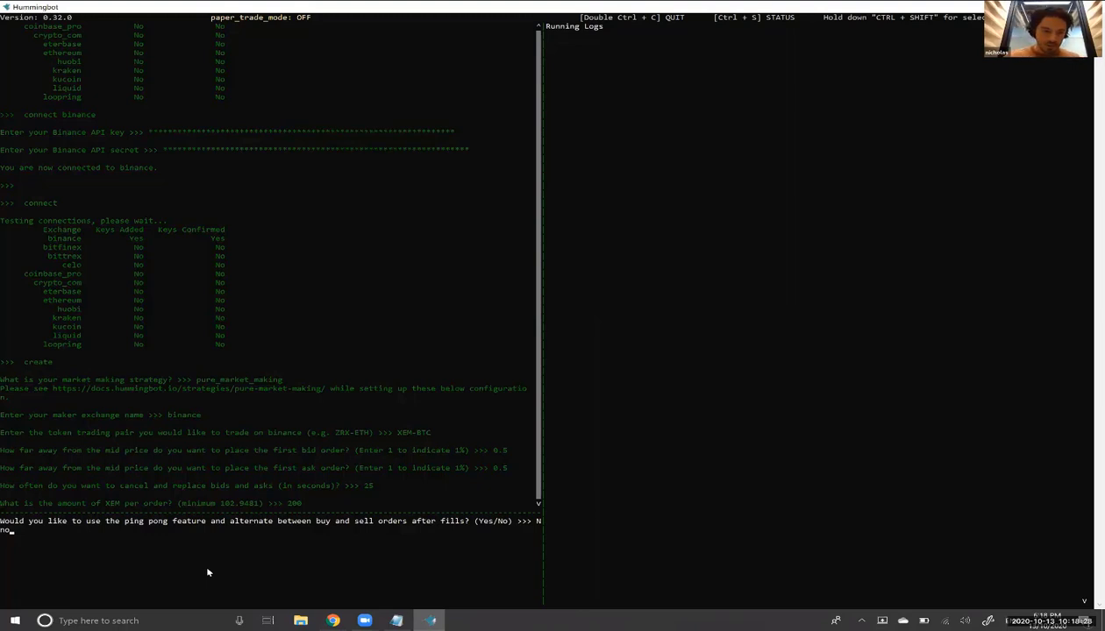
# Retry the ping pong answer until a plain 'n' is accepted, declining the feature.
pyautogui.press('Return')
pyautogui.write('No')
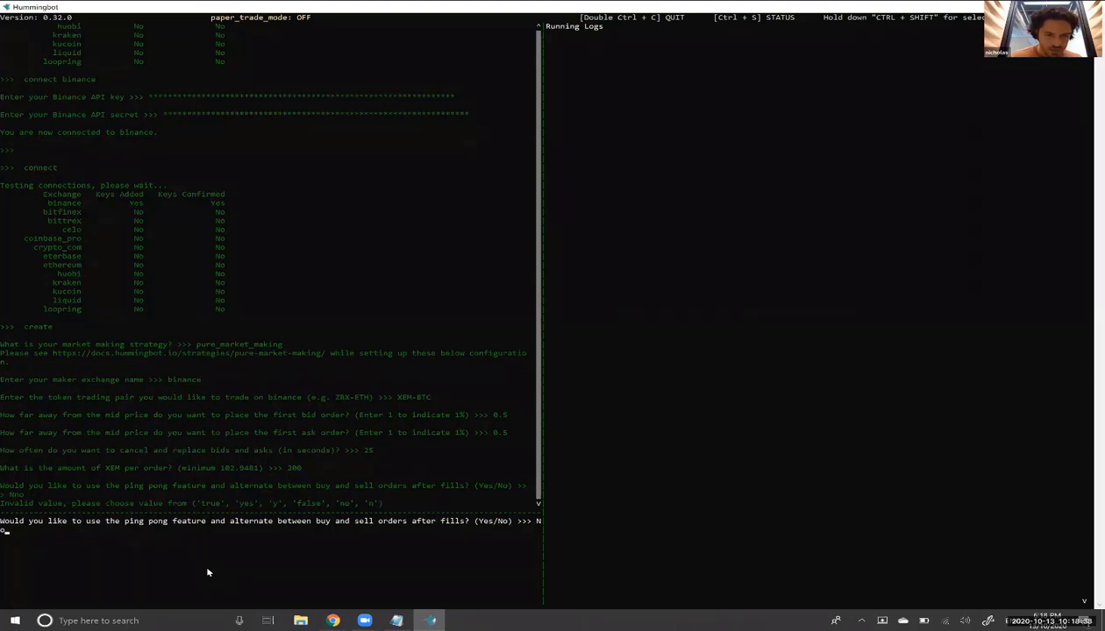
pyautogui.write('n')
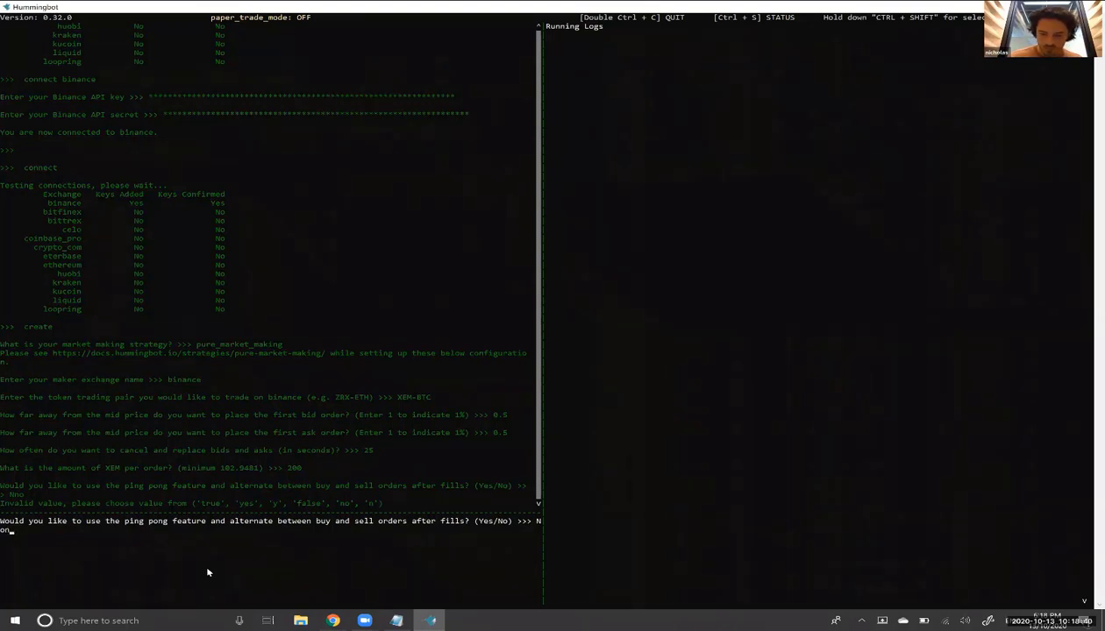
pyautogui.press('Return')
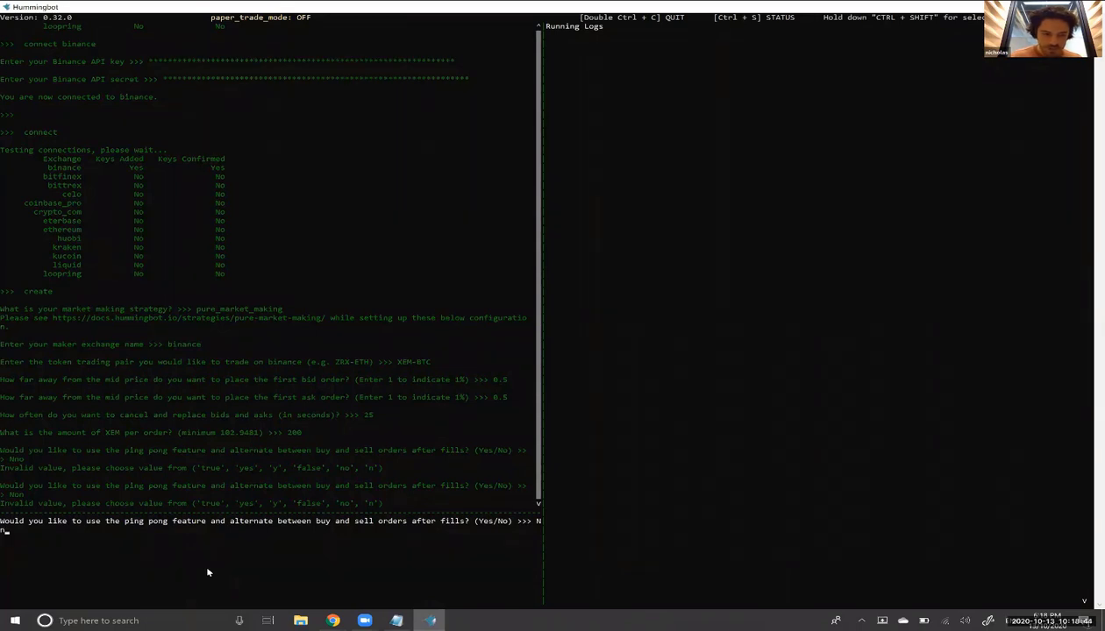
pyautogui.press('Return')
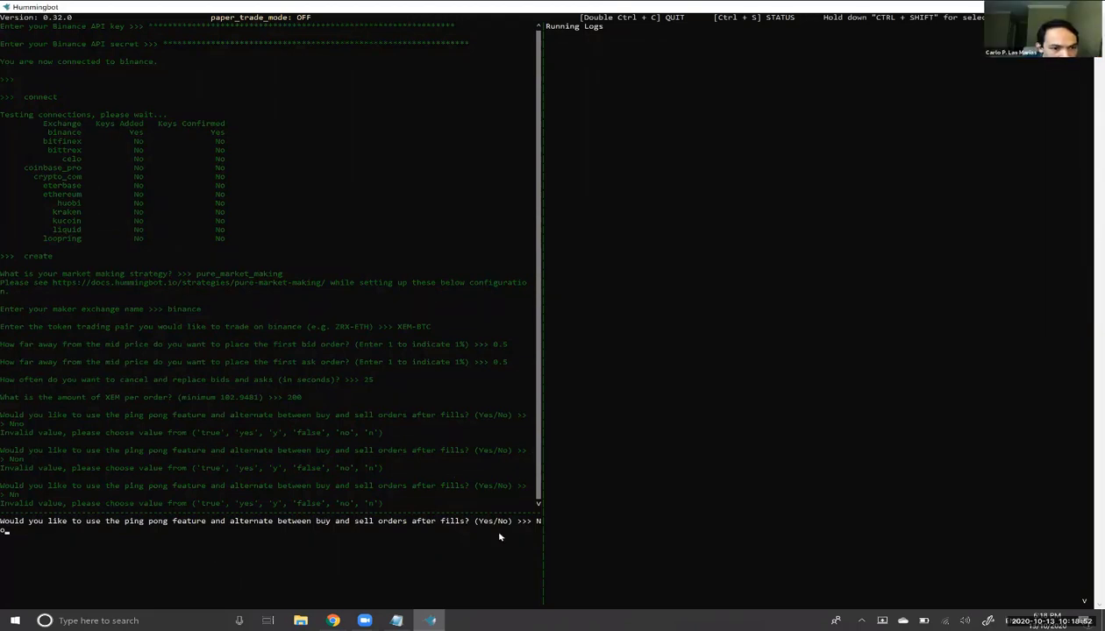
pyautogui.press('BackSpace')
pyautogui.press('BackSpace')
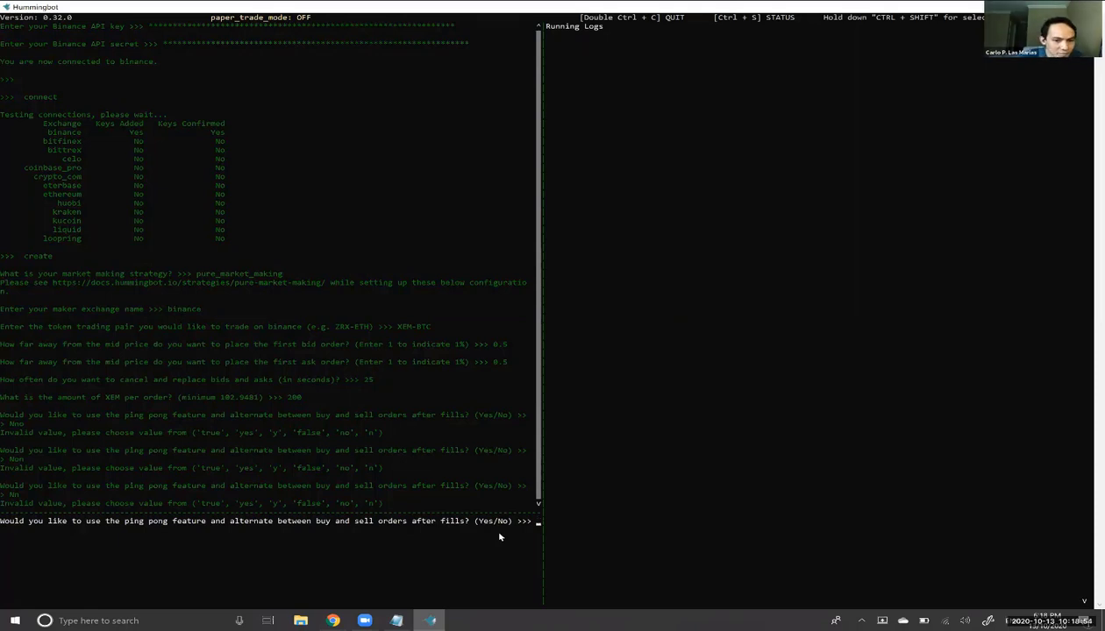
pyautogui.write('n')
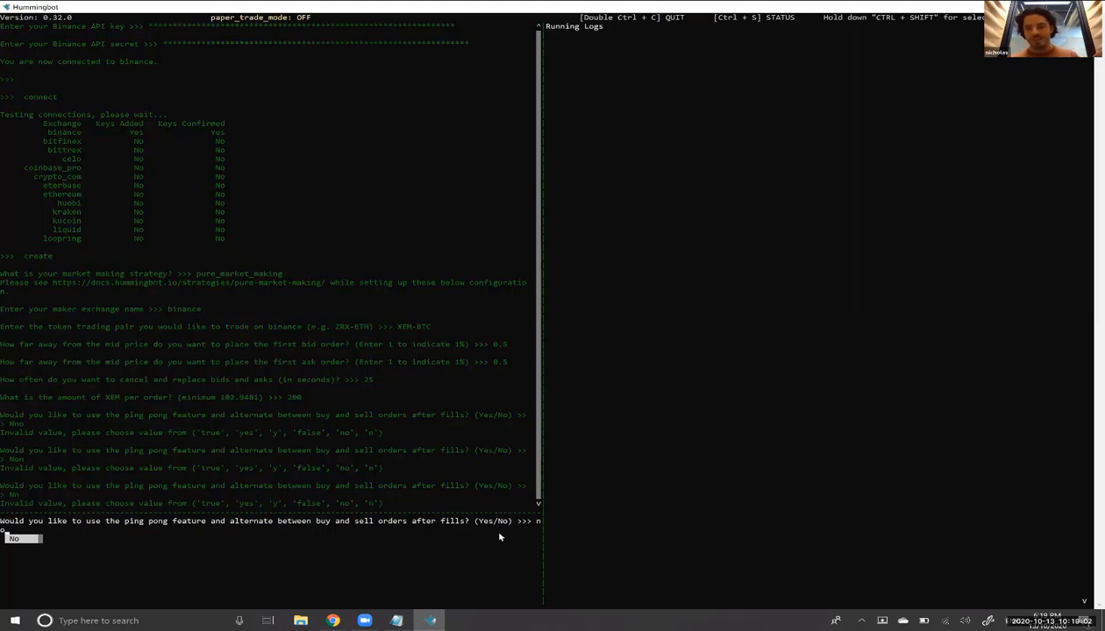
pyautogui.press('Return')
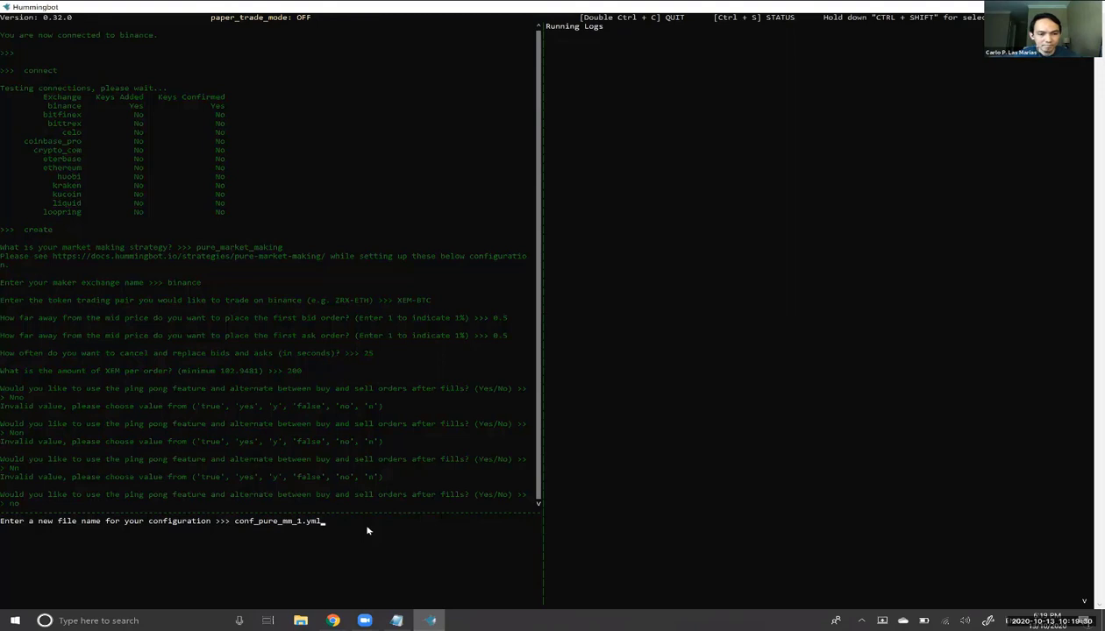
# Accept conf_pure_mm_1.yml as the file name, then type config instead of start.
pyautogui.press('Return')
pyautogui.write('start')
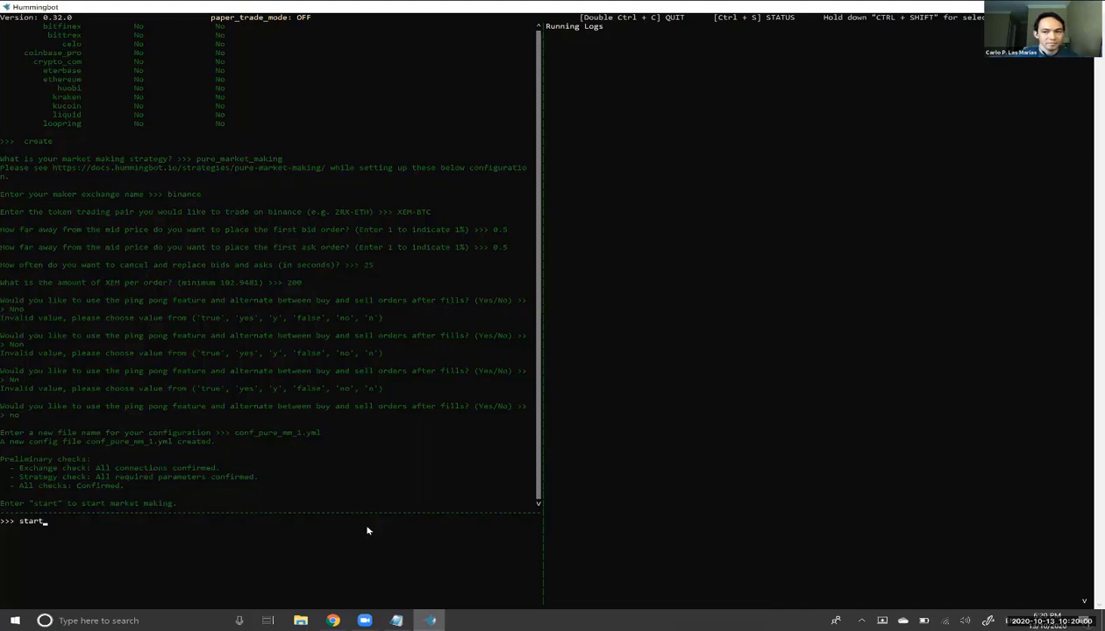
pyautogui.press('BackSpace')
pyautogui.press('BackSpace')
pyautogui.press('BackSpace')
pyautogui.press('BackSpace')
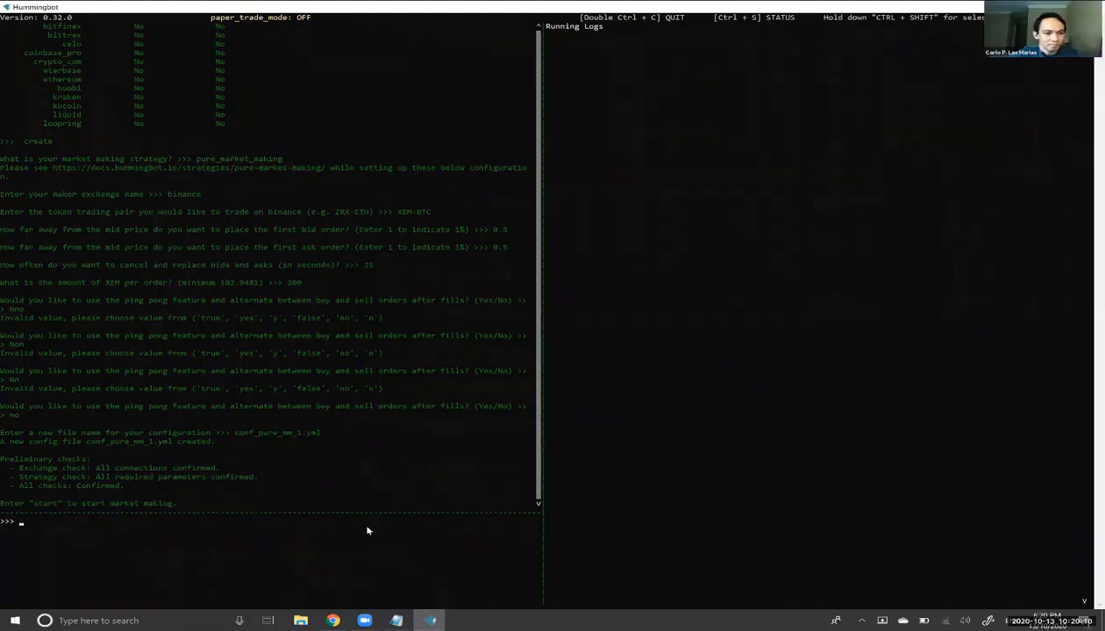
pyautogui.write('config')
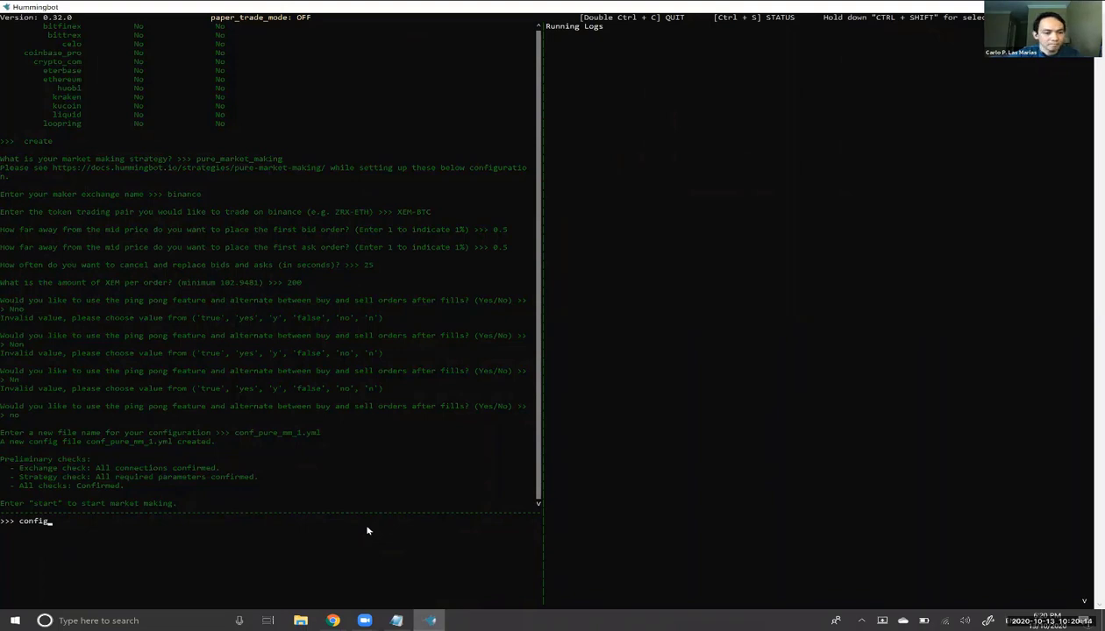
# Run config to print the global and pure_market_making strategy settings tables.
pyautogui.press('Return')
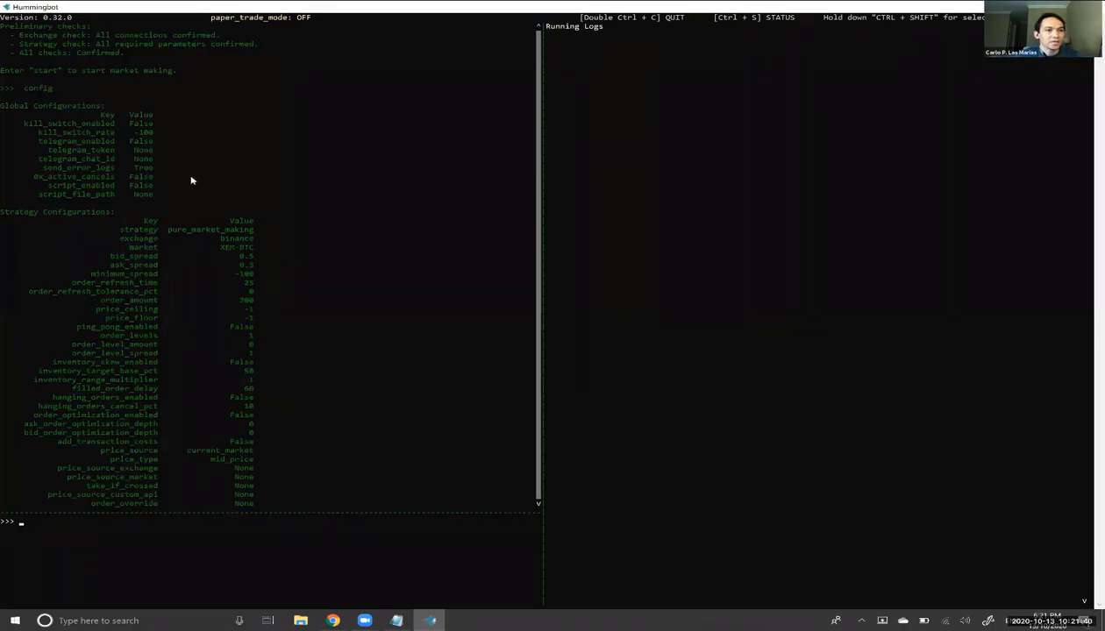
pyautogui.moveTo(29, 123); pyautogui.dragTo(149, 134)
pyautogui.click(260, 161)
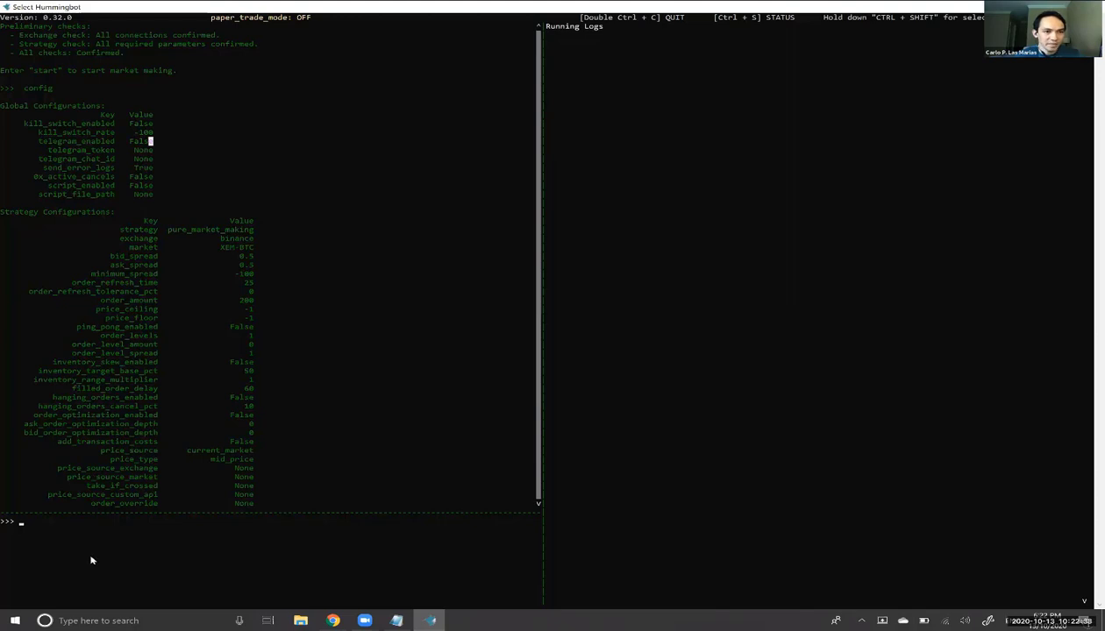
# Enable the kill switch by answering yes to kill_switch_enabled in config.
pyautogui.write('config')
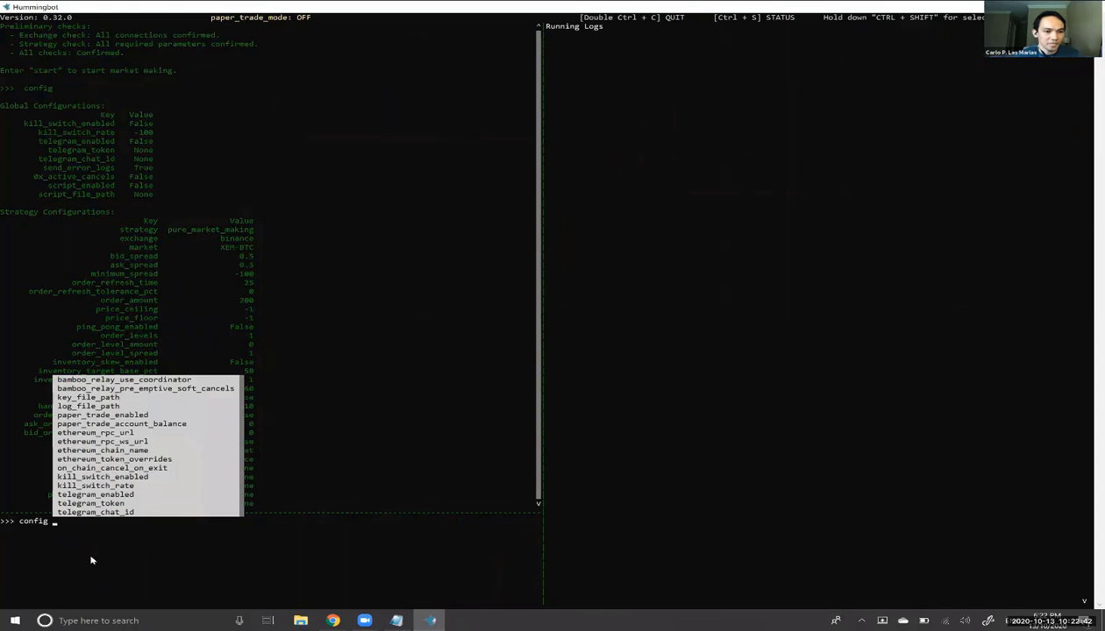
pyautogui.press('Tab')
pyautogui.press('Tab')
pyautogui.press('Tab')
pyautogui.press('Tab')
pyautogui.press('Tab')
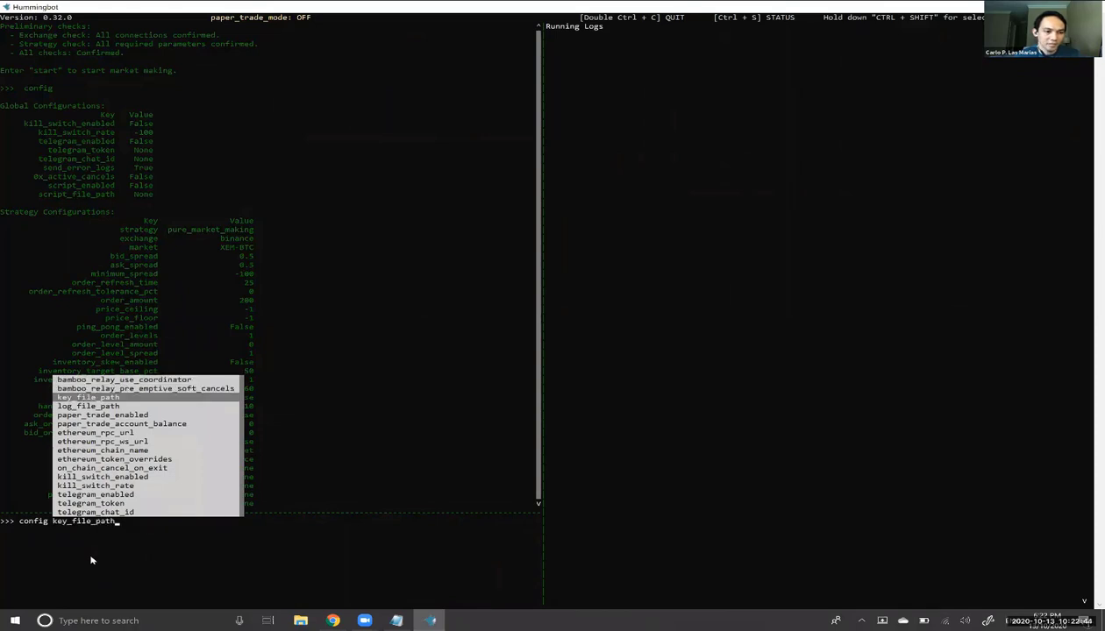
pyautogui.press('Tab')
pyautogui.press('Tab')
pyautogui.press('Tab')
pyautogui.press('Tab')
pyautogui.press('Tab')
pyautogui.press('Tab')
pyautogui.press('Tab')
pyautogui.press('Tab')
pyautogui.press('Tab')
pyautogui.press('Tab')
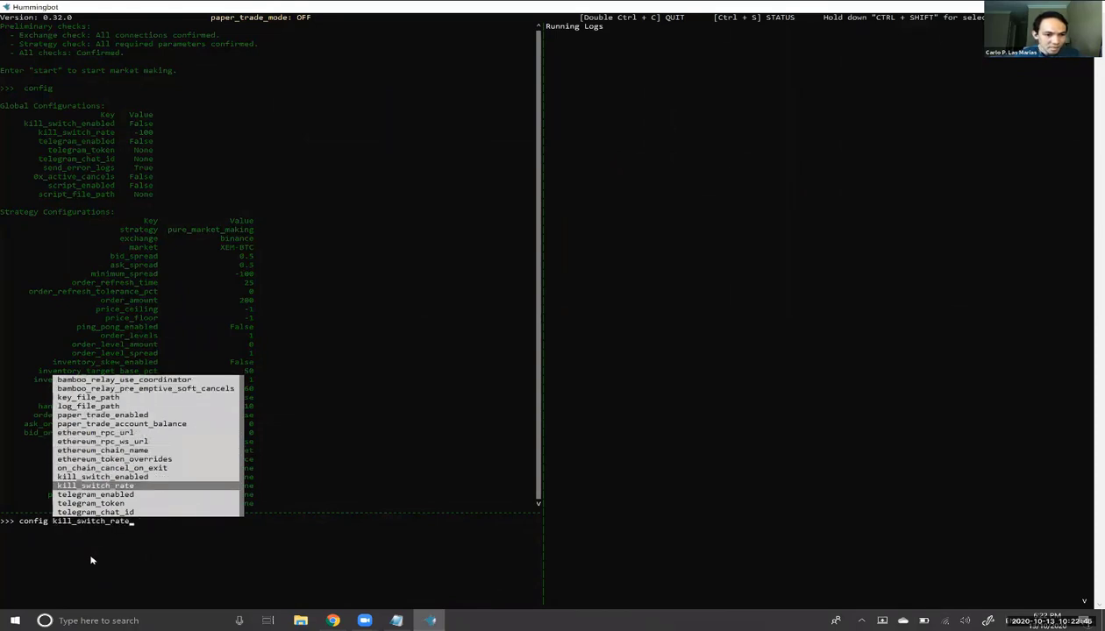
pyautogui.hotkey('shift', 'Tab')
pyautogui.hotkey('shift', 'Tab')
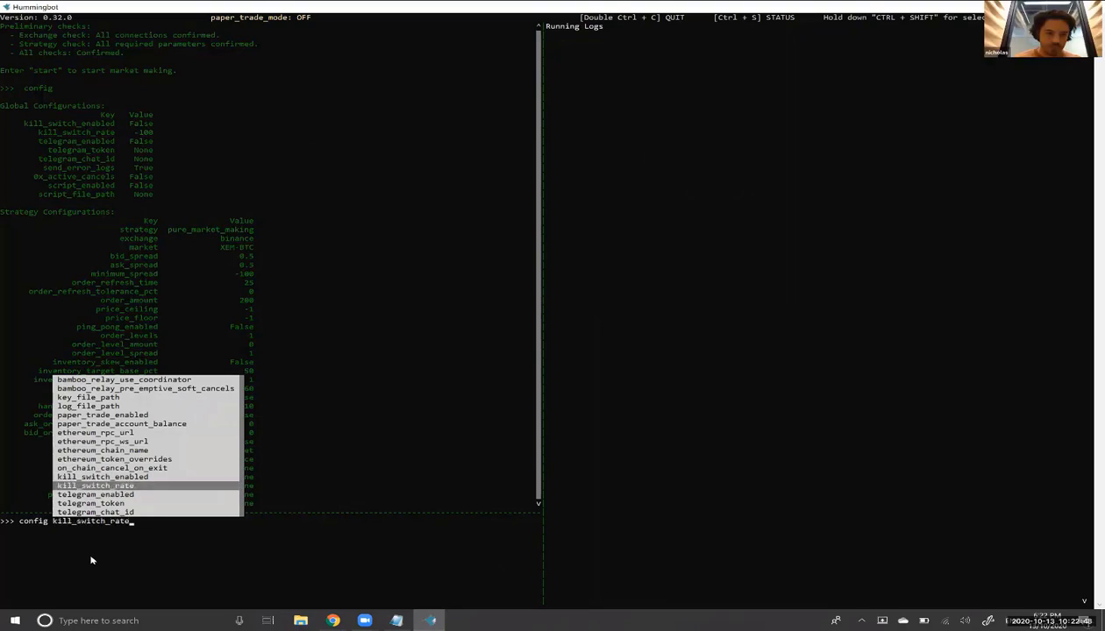
pyautogui.hotkey('shift', 'Tab')
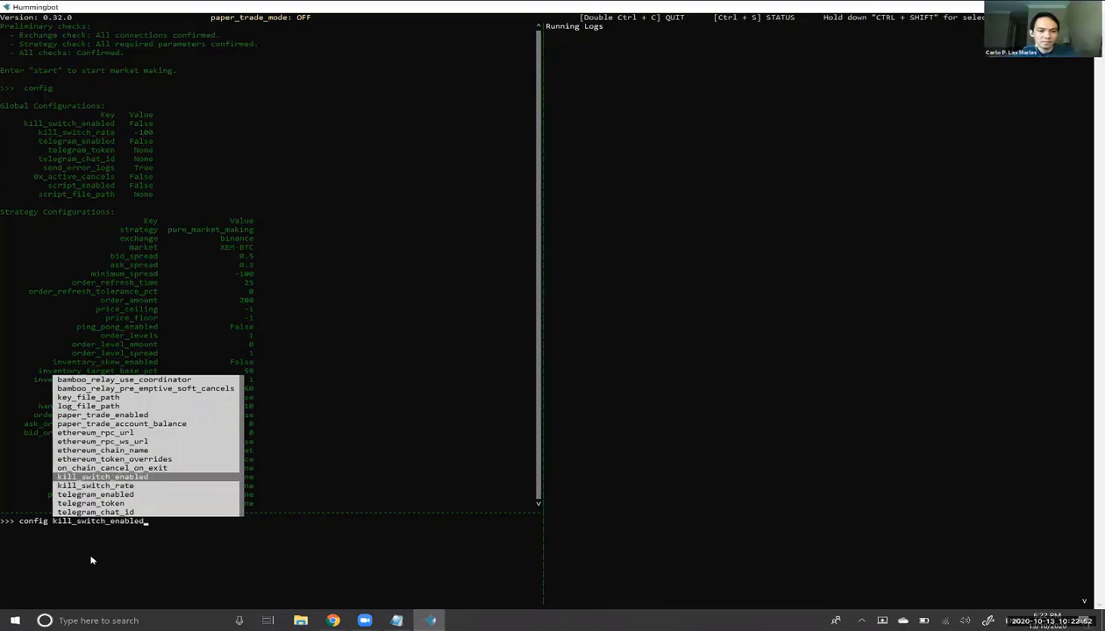
pyautogui.press('Return')
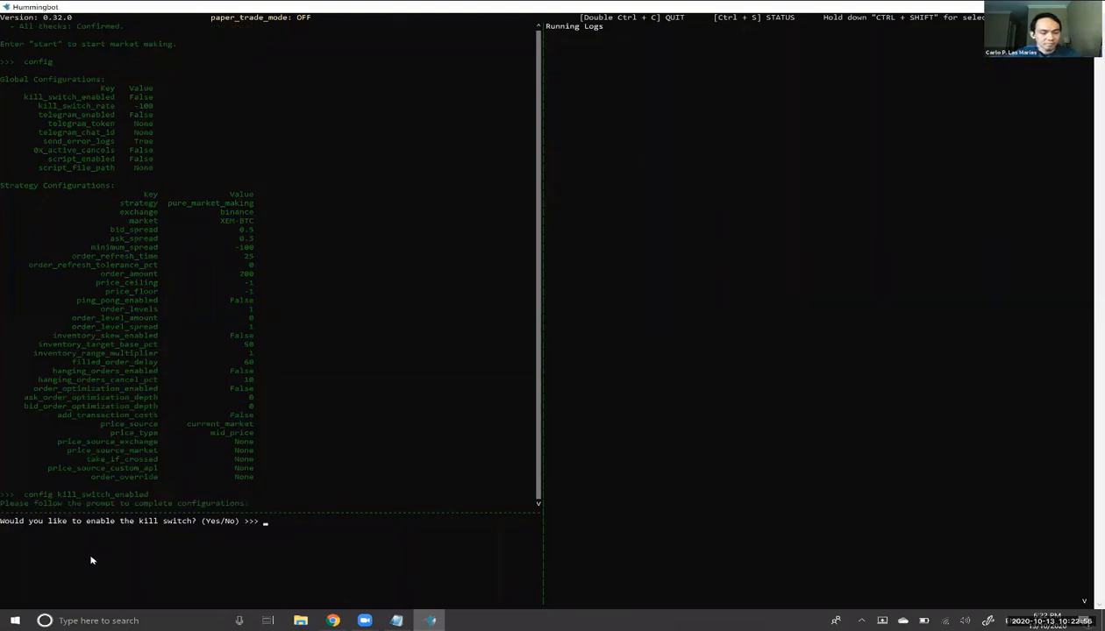
pyautogui.write('yes')
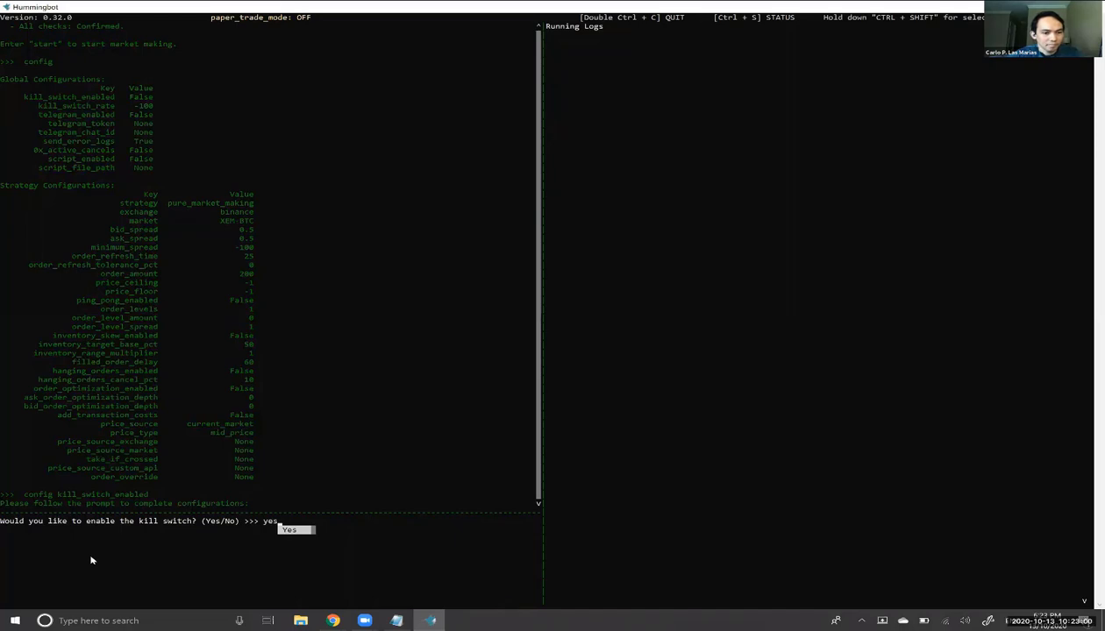
pyautogui.press('Return')
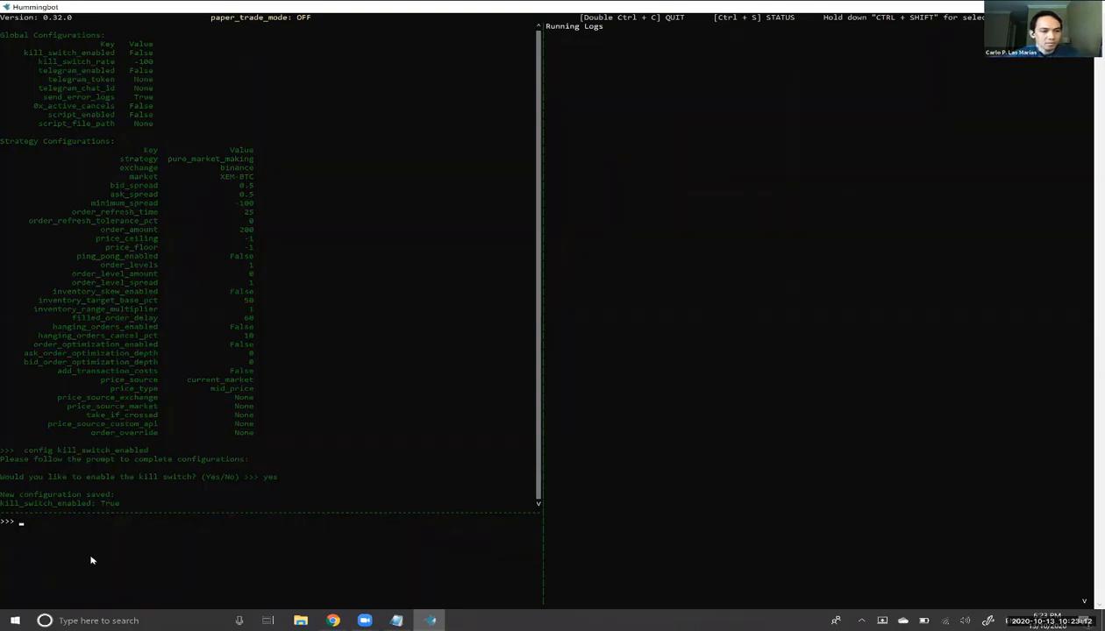
# Set kill_switch_rate to 5, replacing the -5% entry, and save it.
pyautogui.write('config')
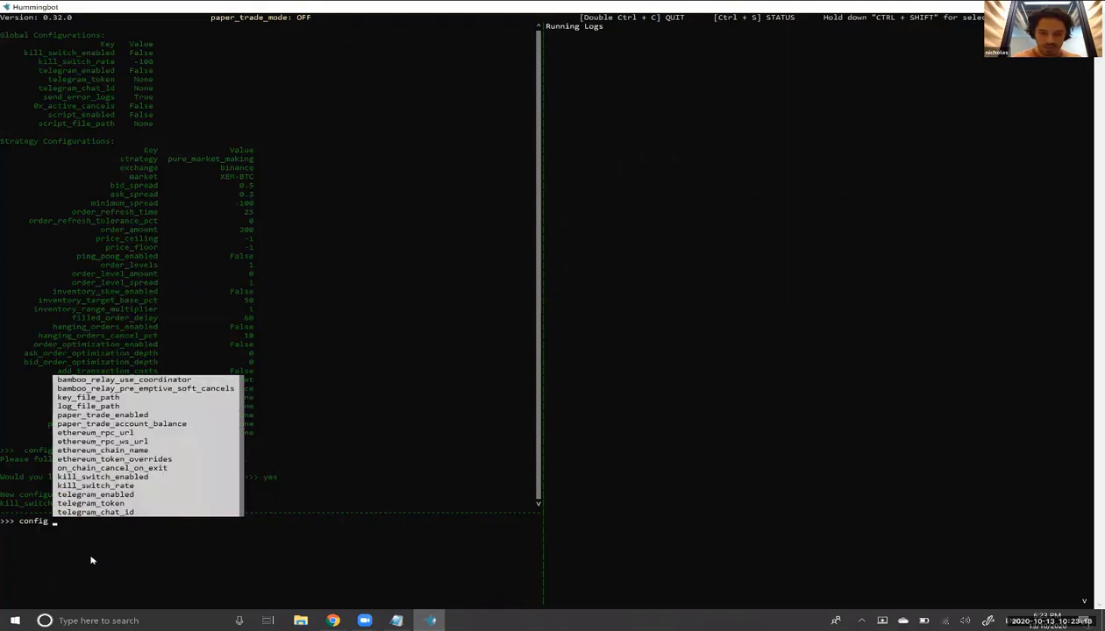
pyautogui.write(' kil')
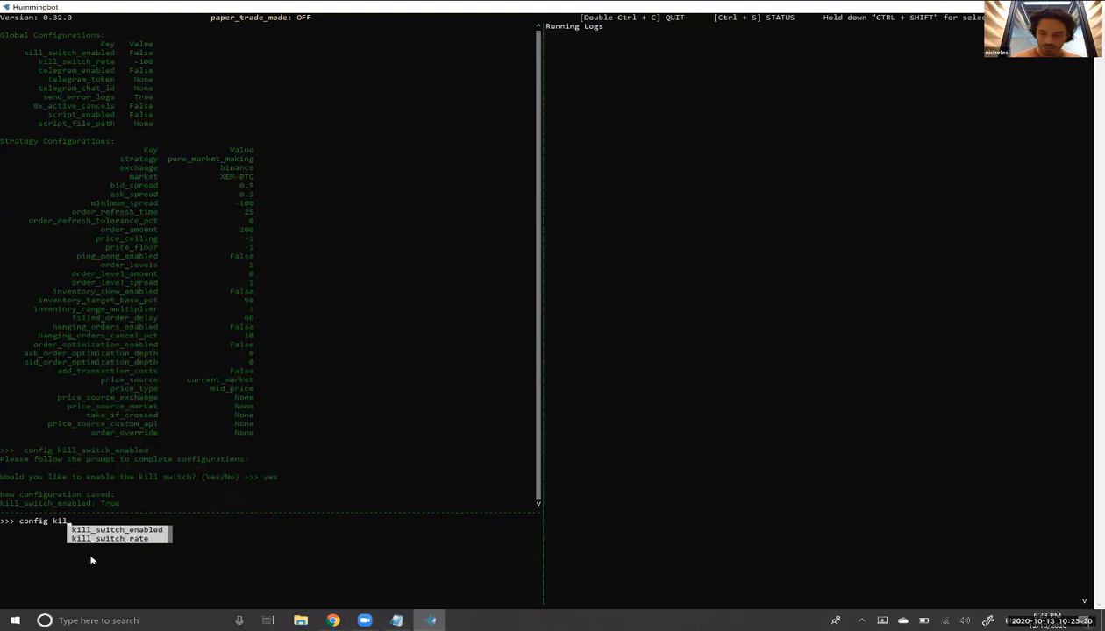
pyautogui.press('Tab')
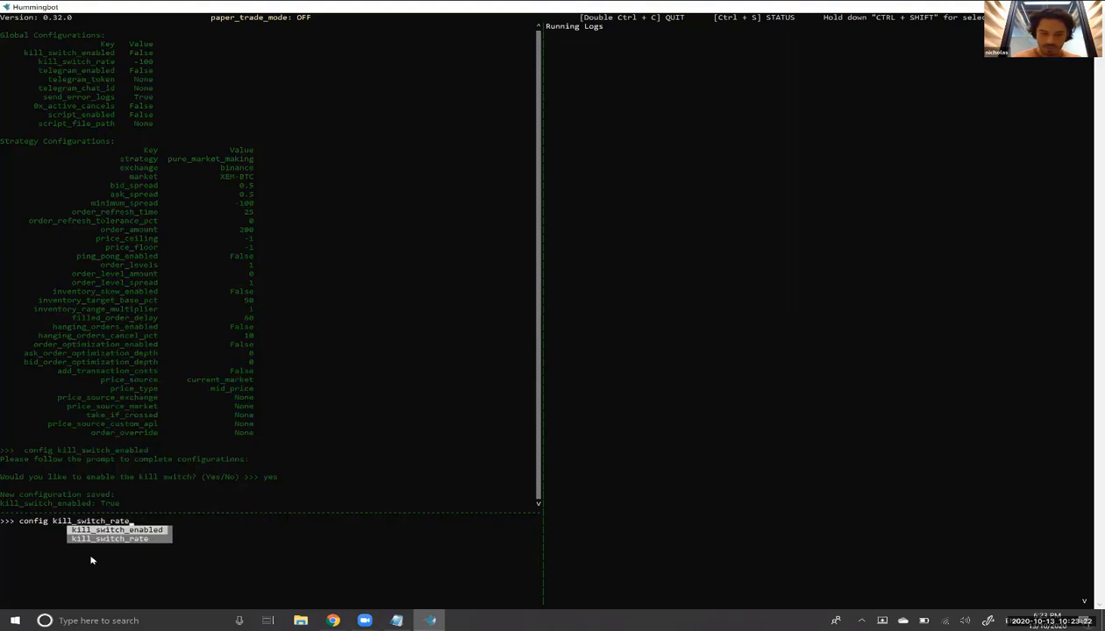
pyautogui.press('Return')
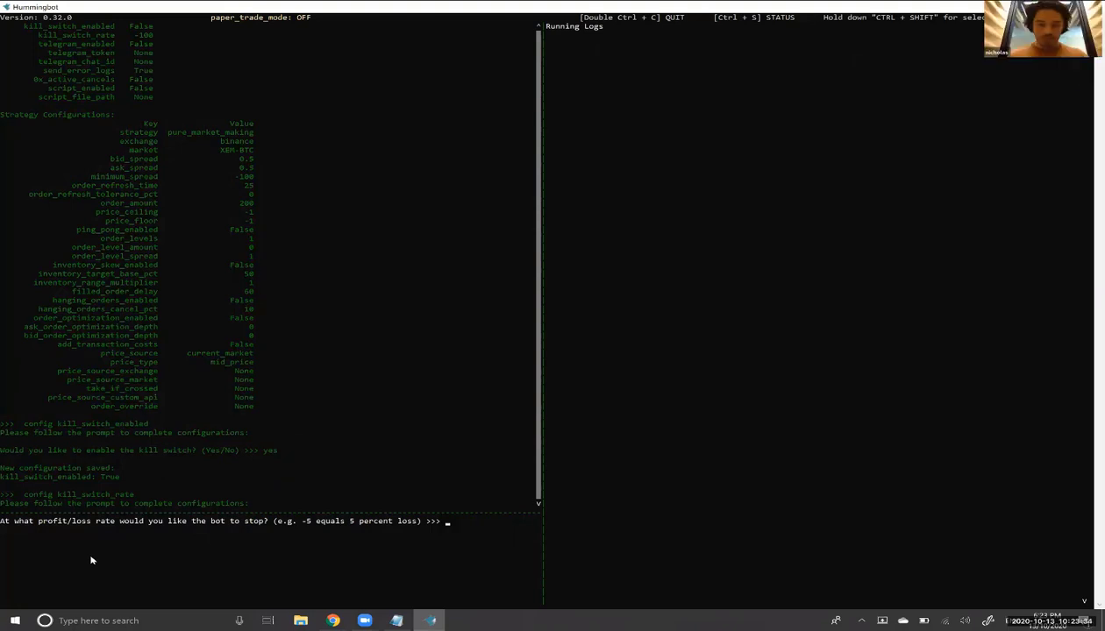
pyautogui.write('-5')
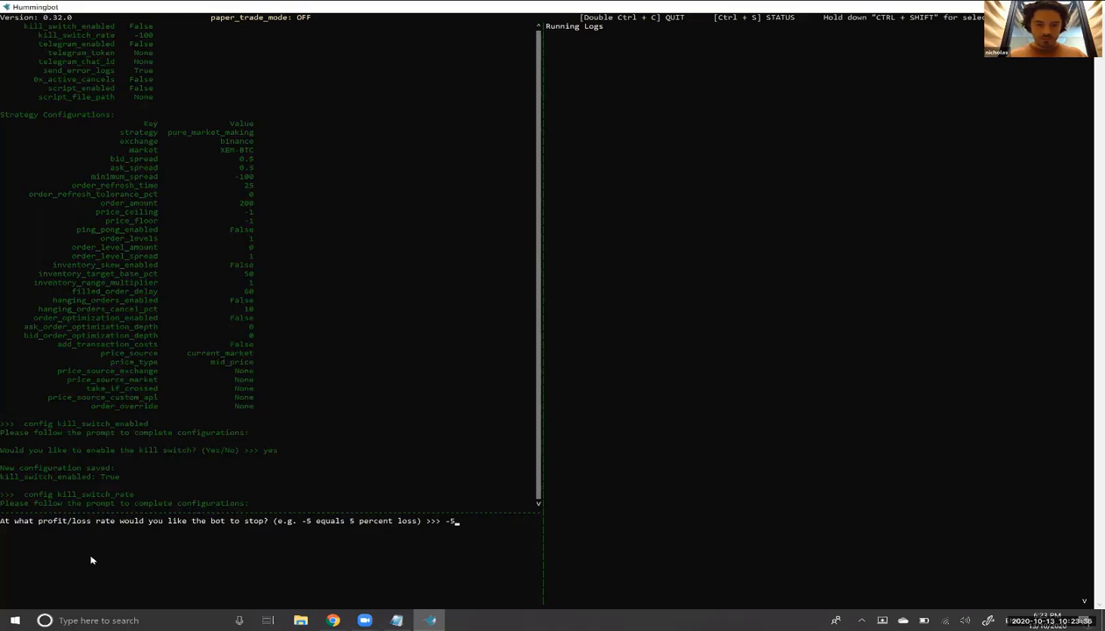
pyautogui.write('%')
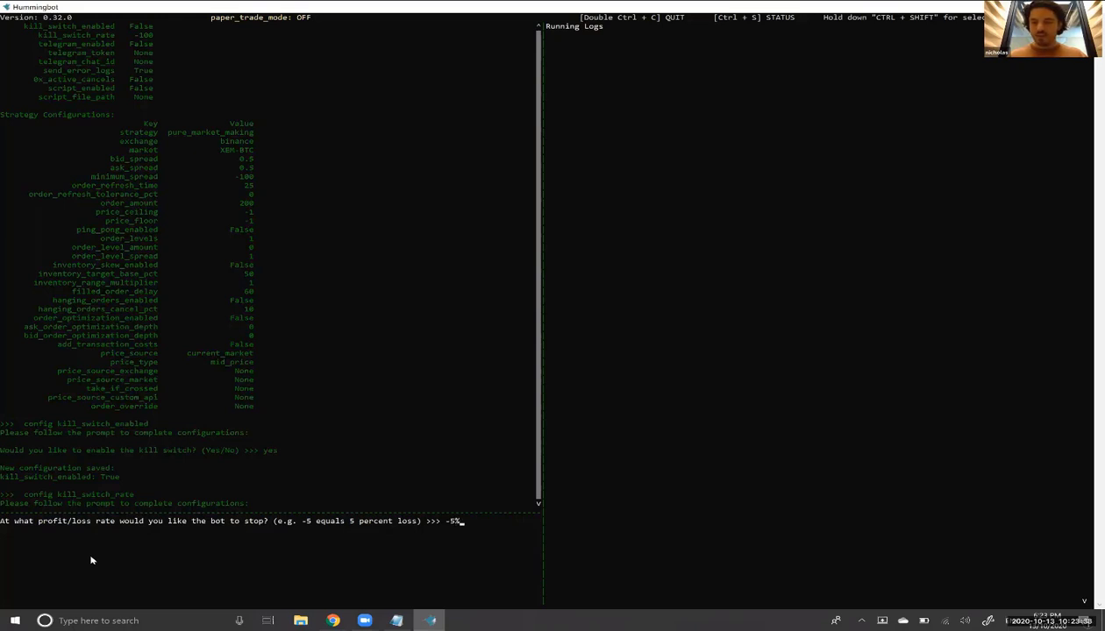
pyautogui.press('BackSpace')
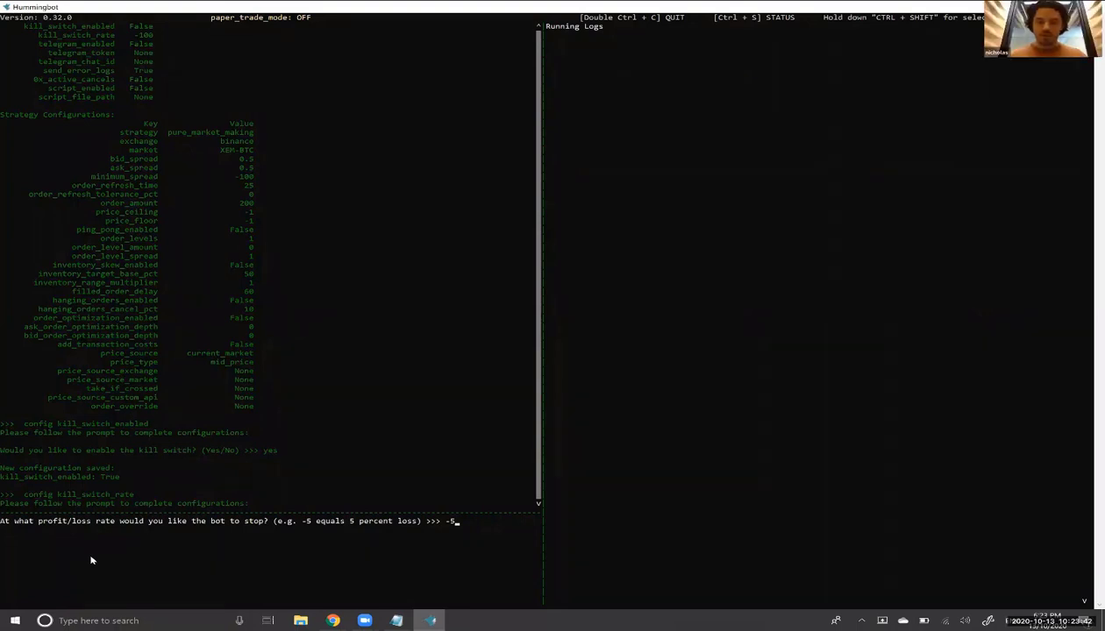
pyautogui.press('BackSpace')
pyautogui.press('BackSpace')
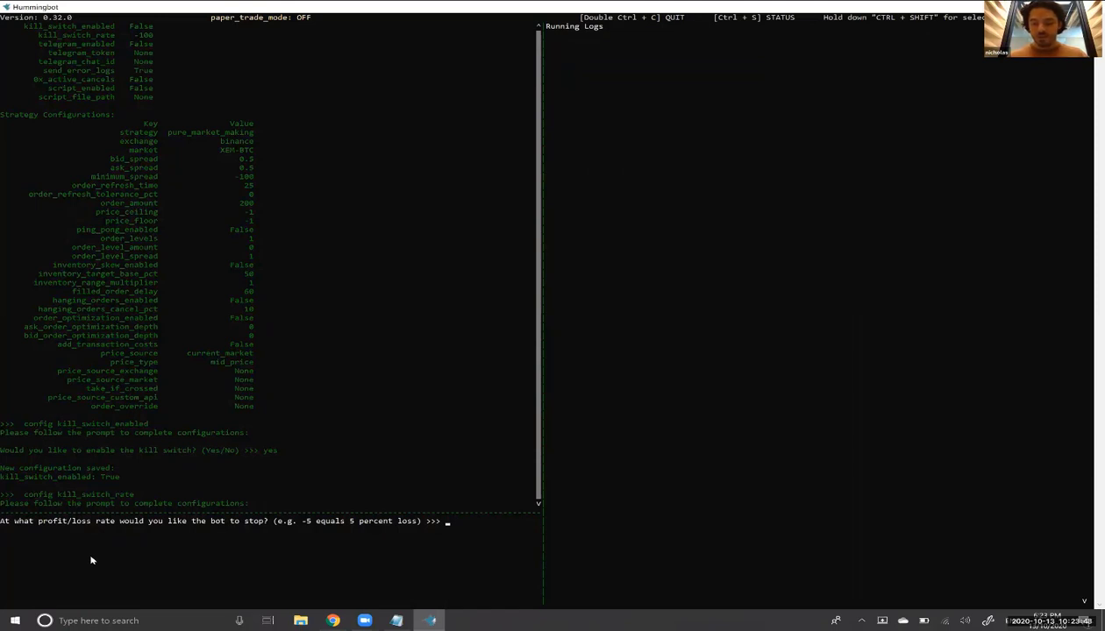
pyautogui.write('5')
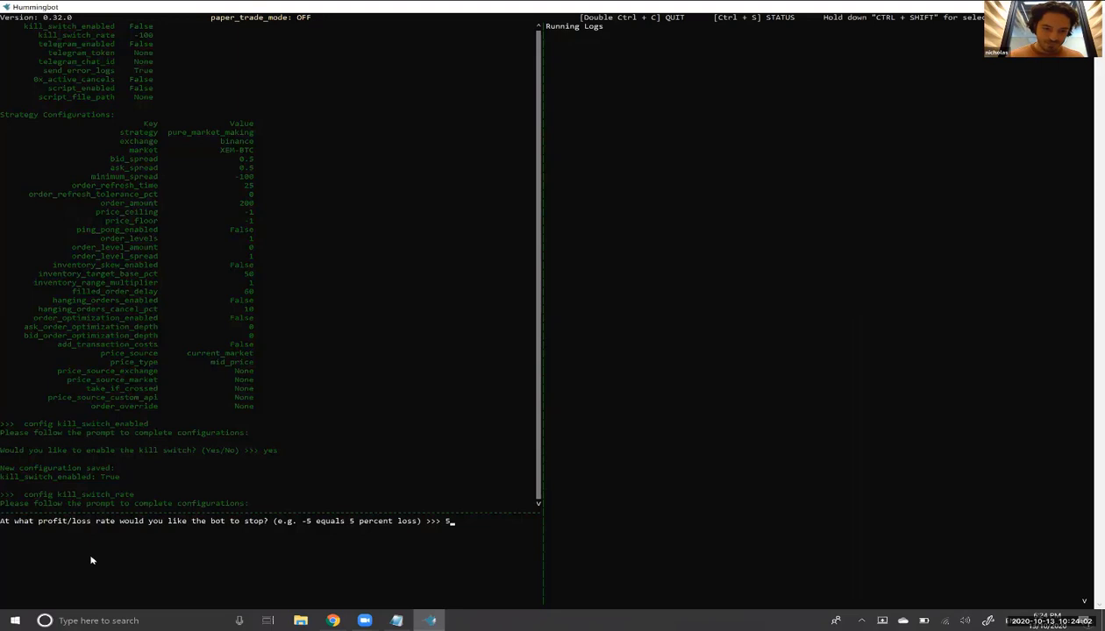
pyautogui.press('Return')
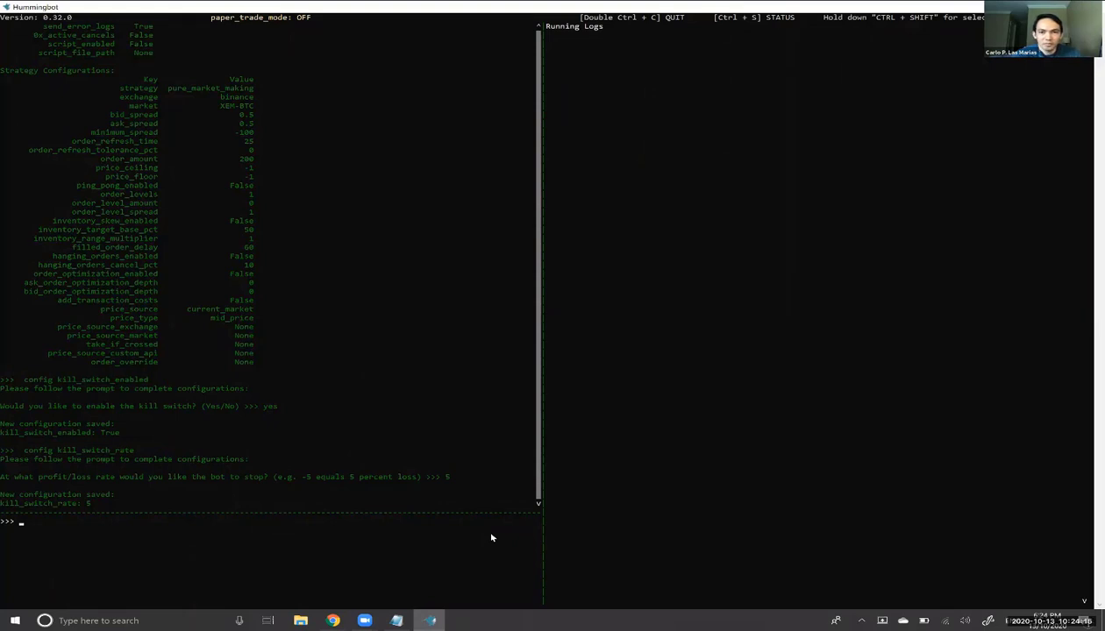
# Start the pure_market_making bot so it places 200 XEM orders on XEM-BTC.
pyautogui.write('start')
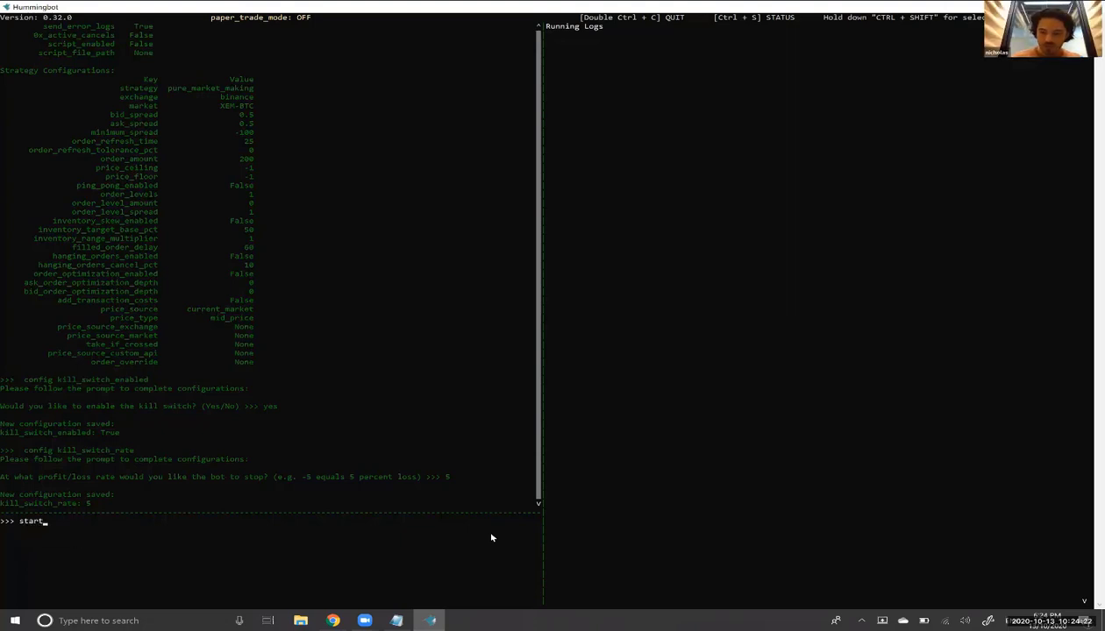
pyautogui.press('Return')
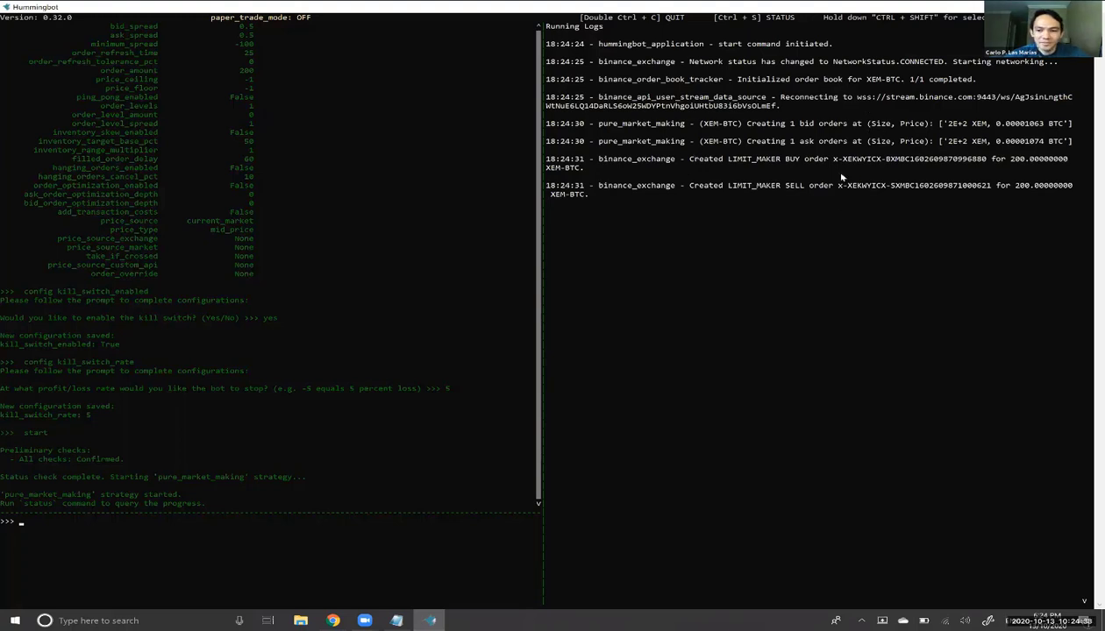
# Show Binance's XEM/BTC page with the two open 200 XEM Limit Maker orders.
pyautogui.hotkey('alt', 'Tab')
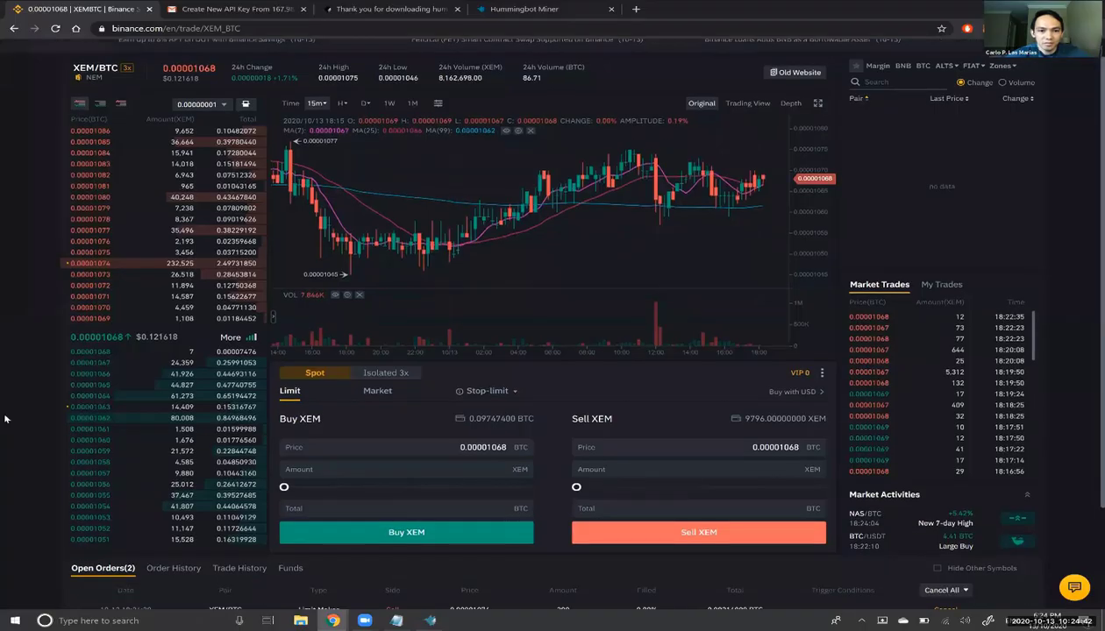
pyautogui.scroll(-1, 5, 419)
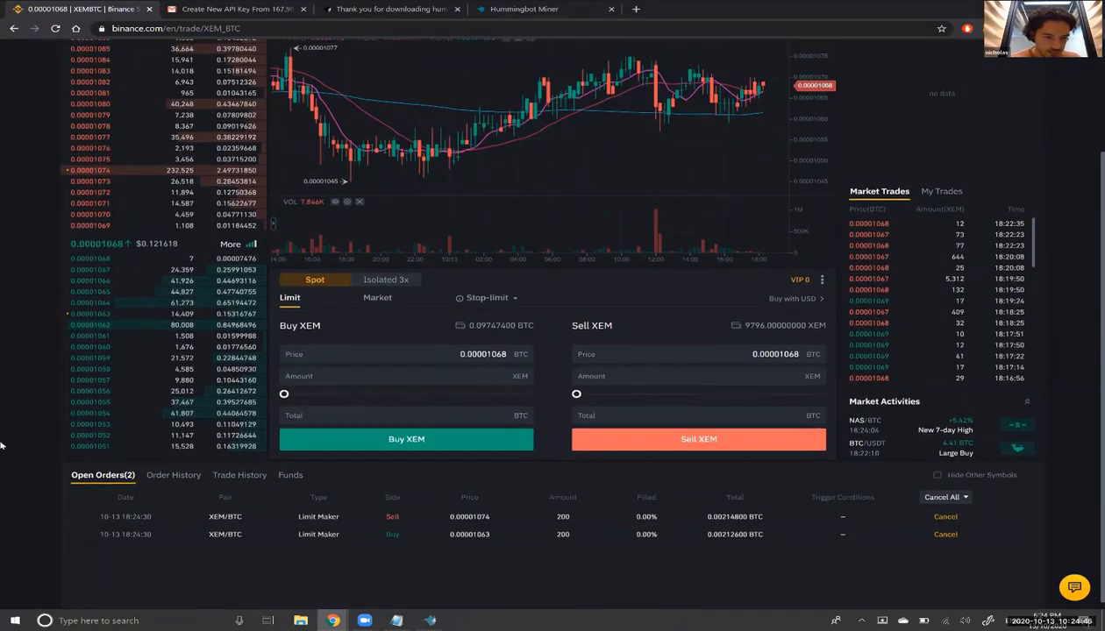
pyautogui.scroll(1, 2, 446)
pyautogui.scroll(2, 2, 446)
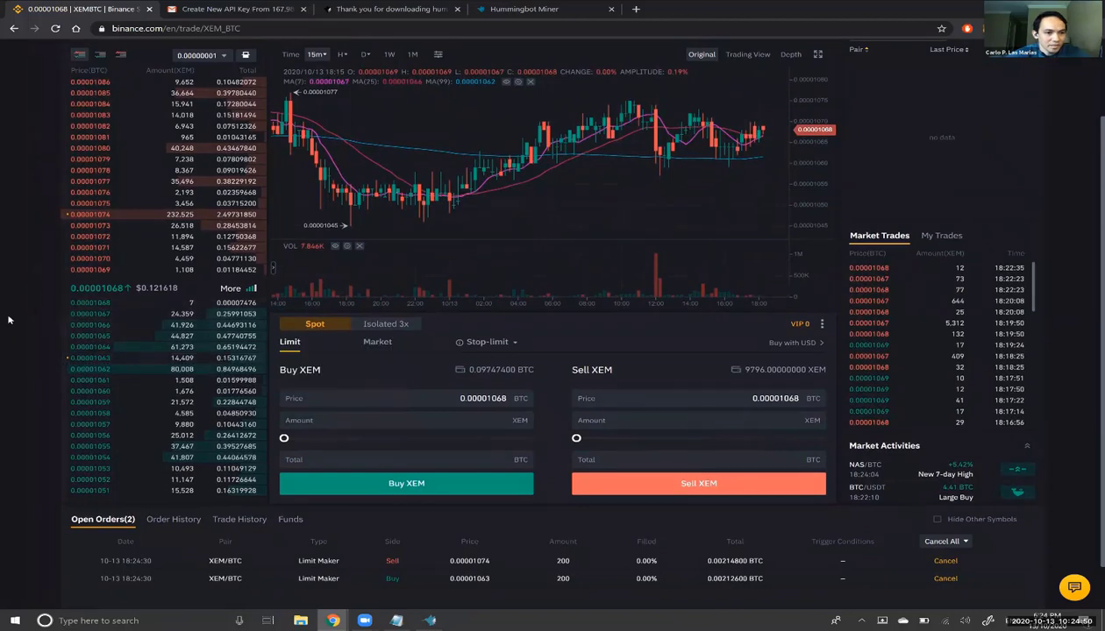
pyautogui.scroll(1, 9, 320)
pyautogui.scroll(2, 114, 260)
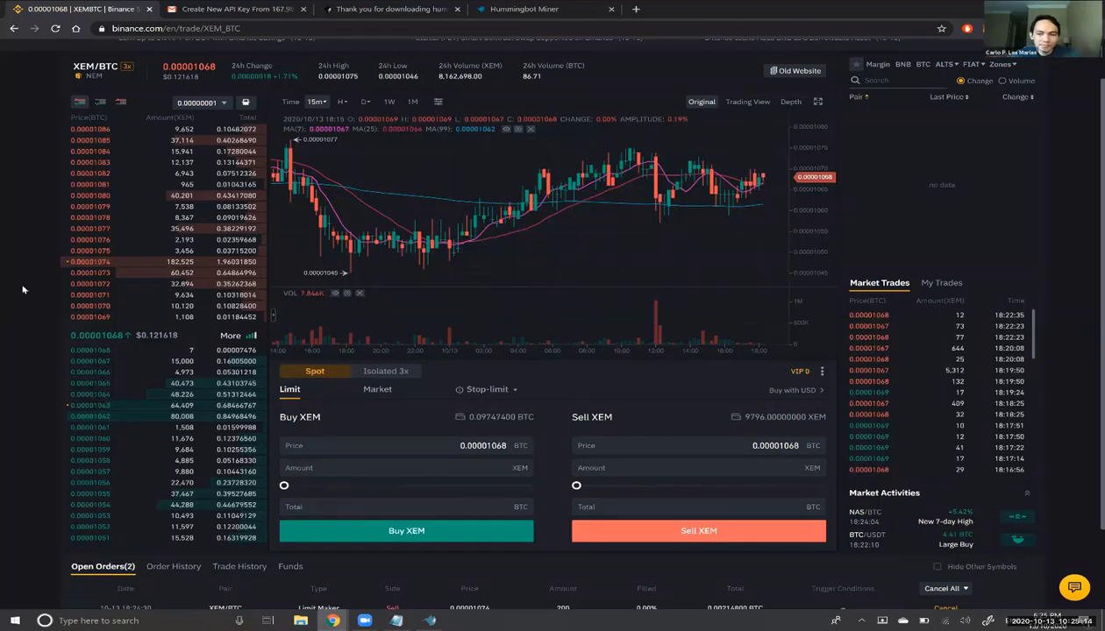
pyautogui.scroll(-1, 24, 289)
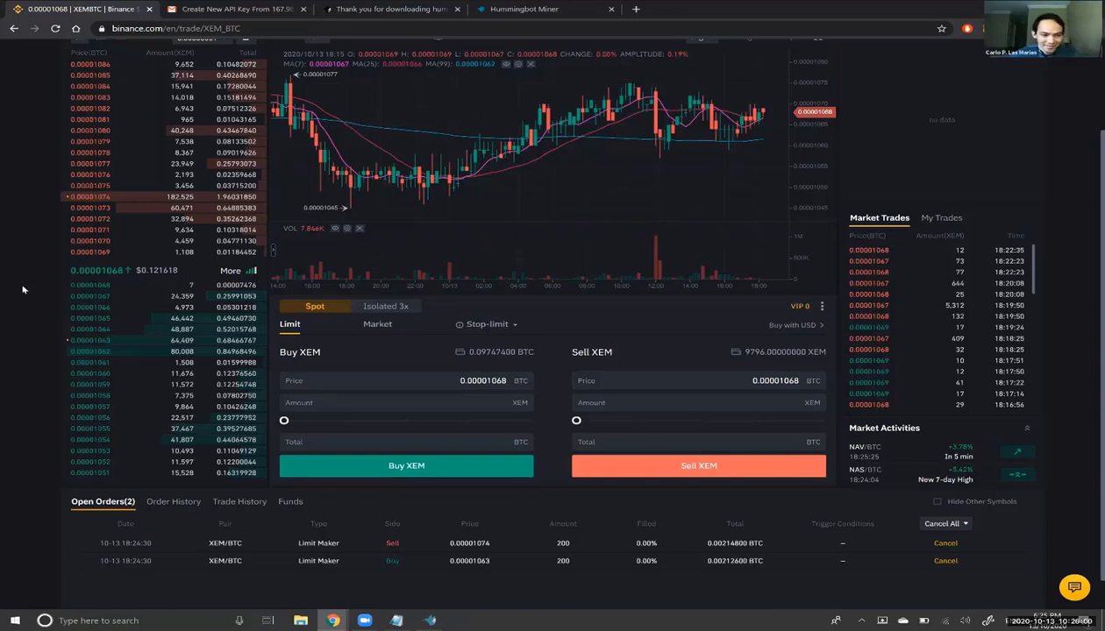
pyautogui.hotkey('alt', 'Tab')
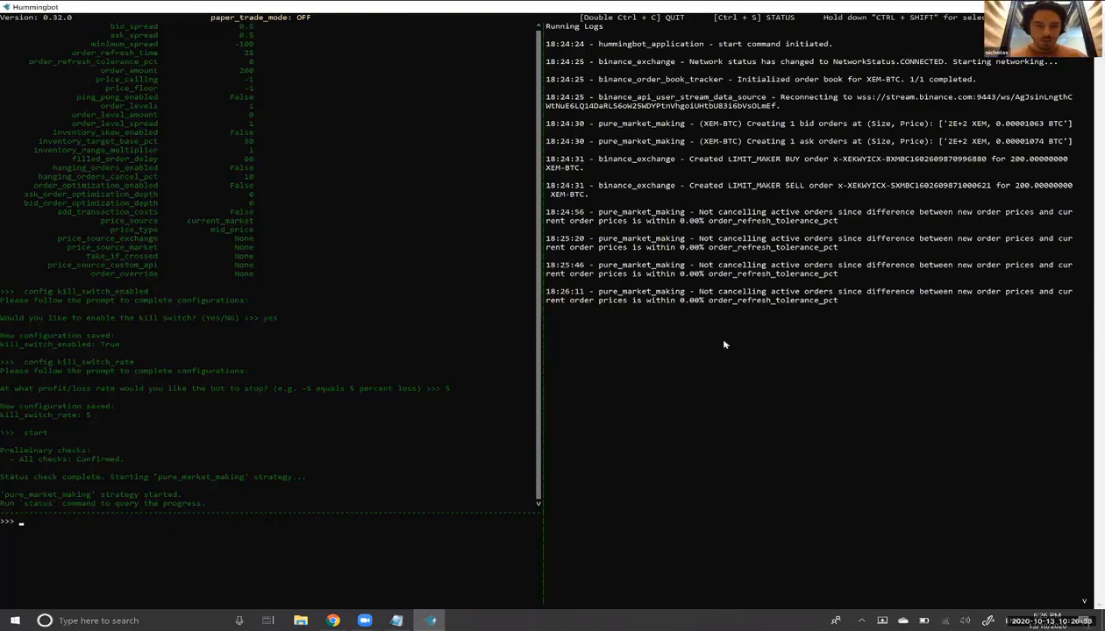
pyautogui.hotkey('alt', 'Tab')
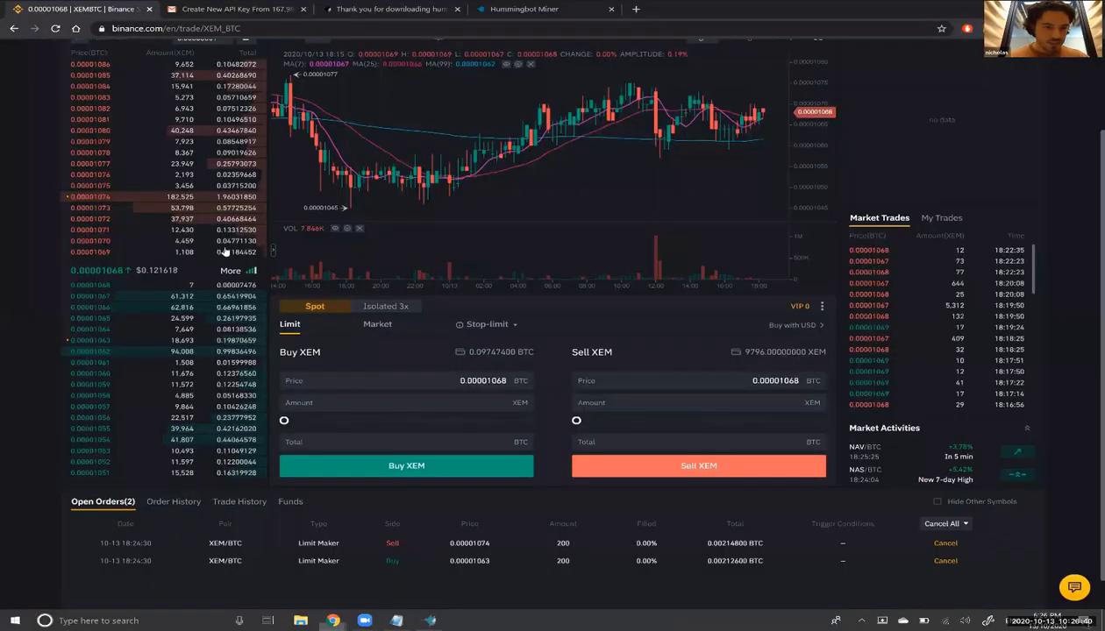
# Buy 5567 XEM at 0.00001070 BTC, then return to Hummingbot's logs.
pyautogui.moveTo(233, 246)
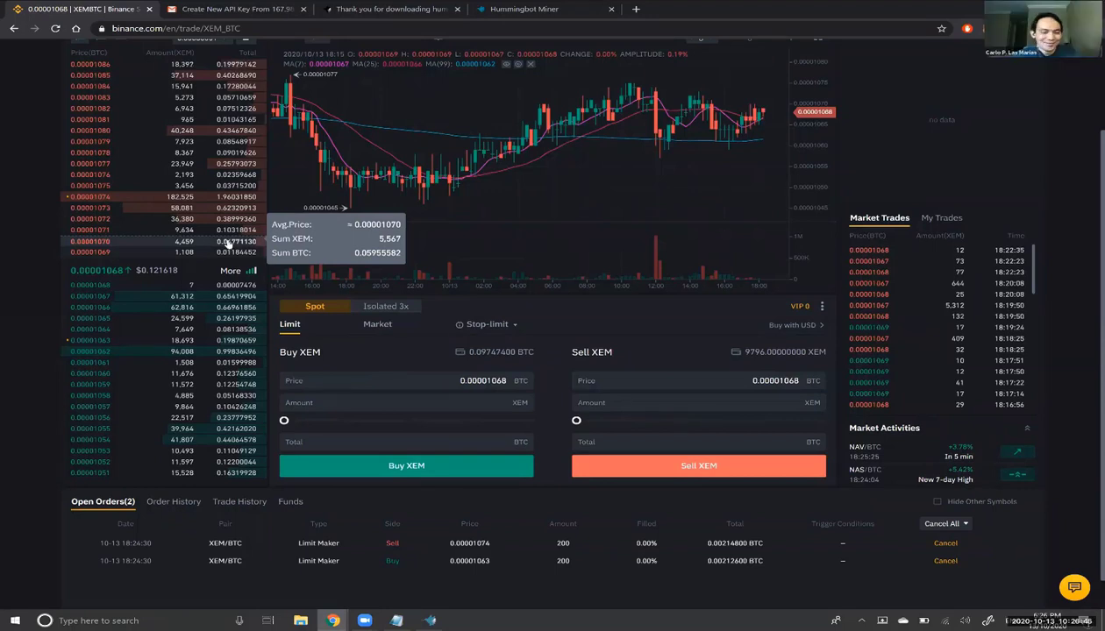
pyautogui.click(229, 244)
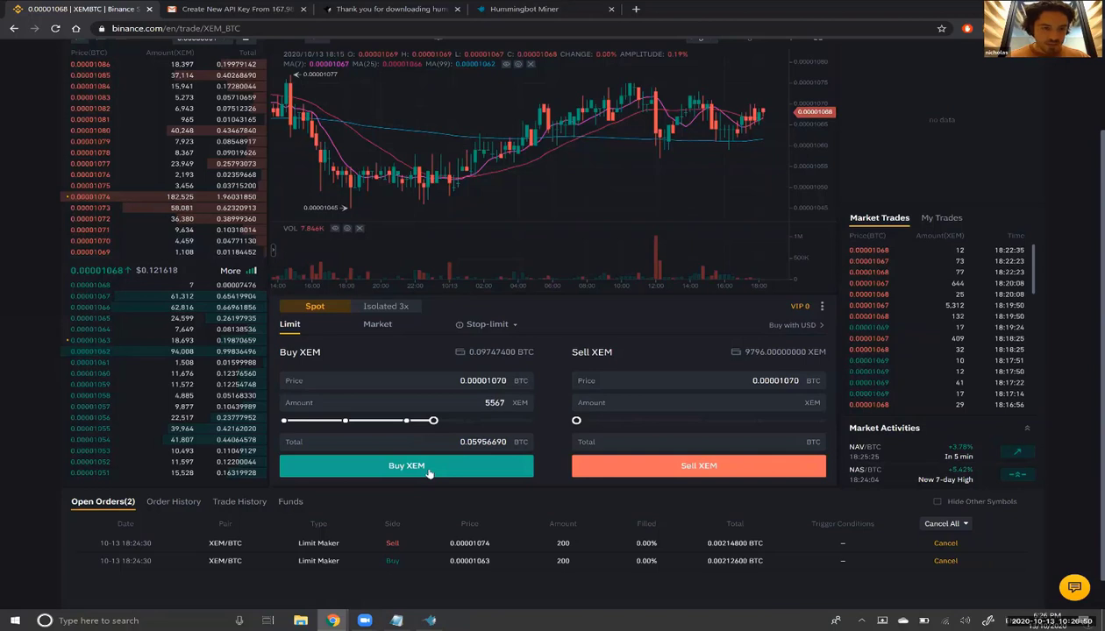
pyautogui.click(428, 468)
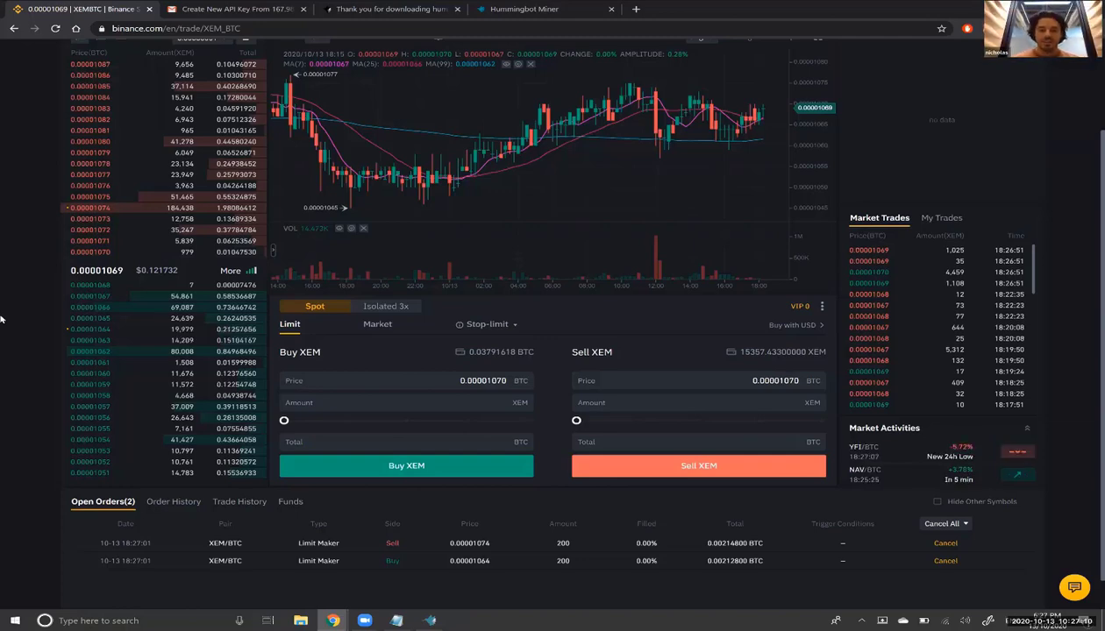
pyautogui.hotkey('alt', 'Tab')
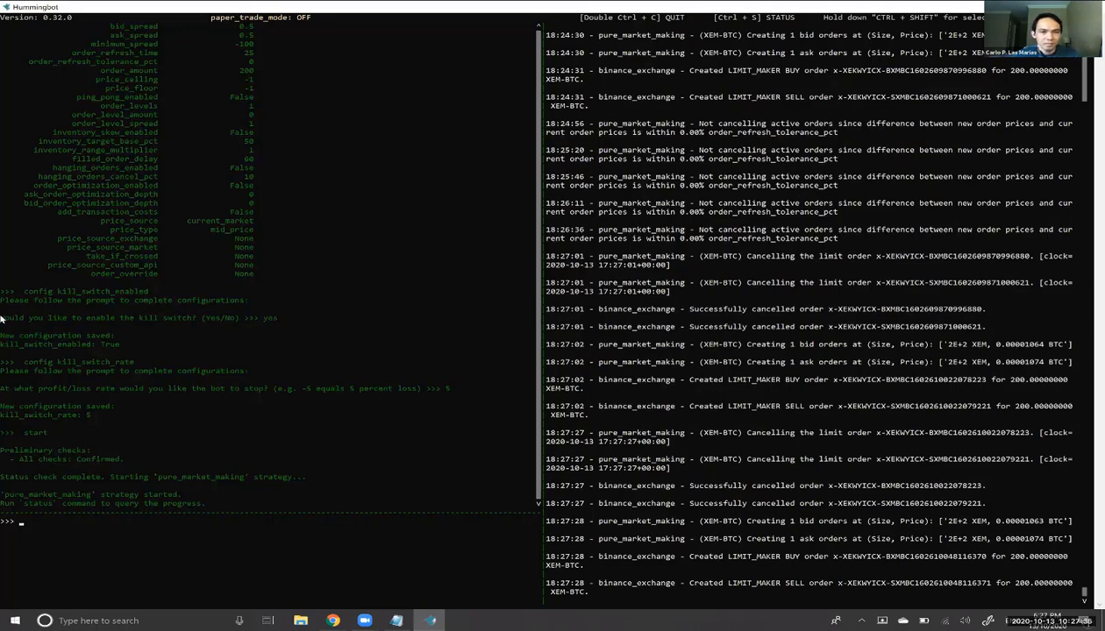
# Run status to see the bot's market prices, balances and two open orders.
pyautogui.write('st')
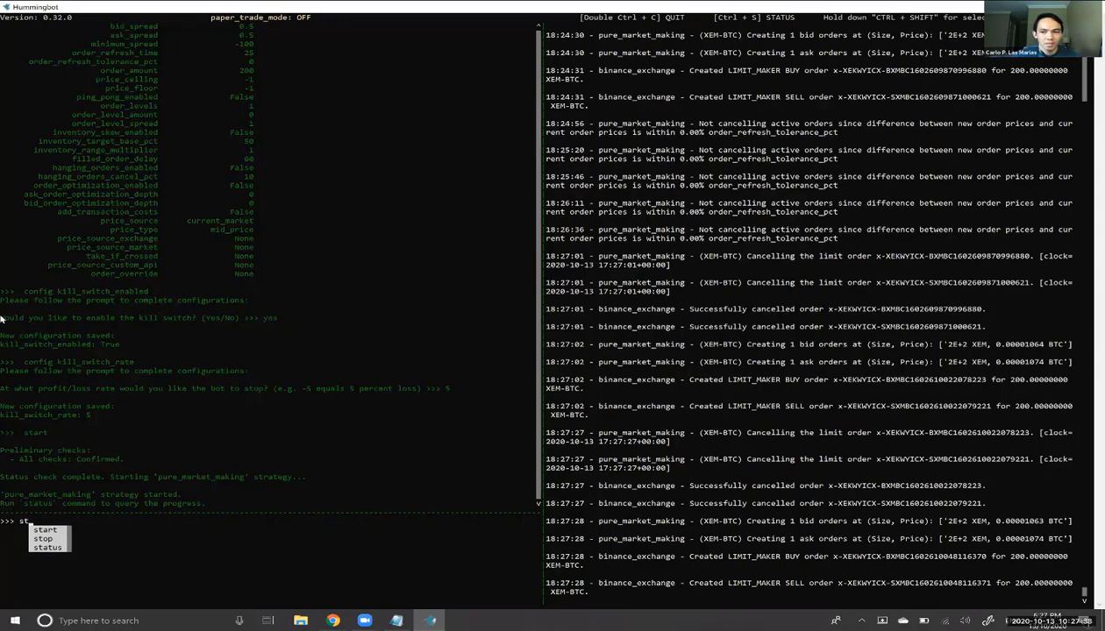
pyautogui.write('a')
pyautogui.press('Tab')
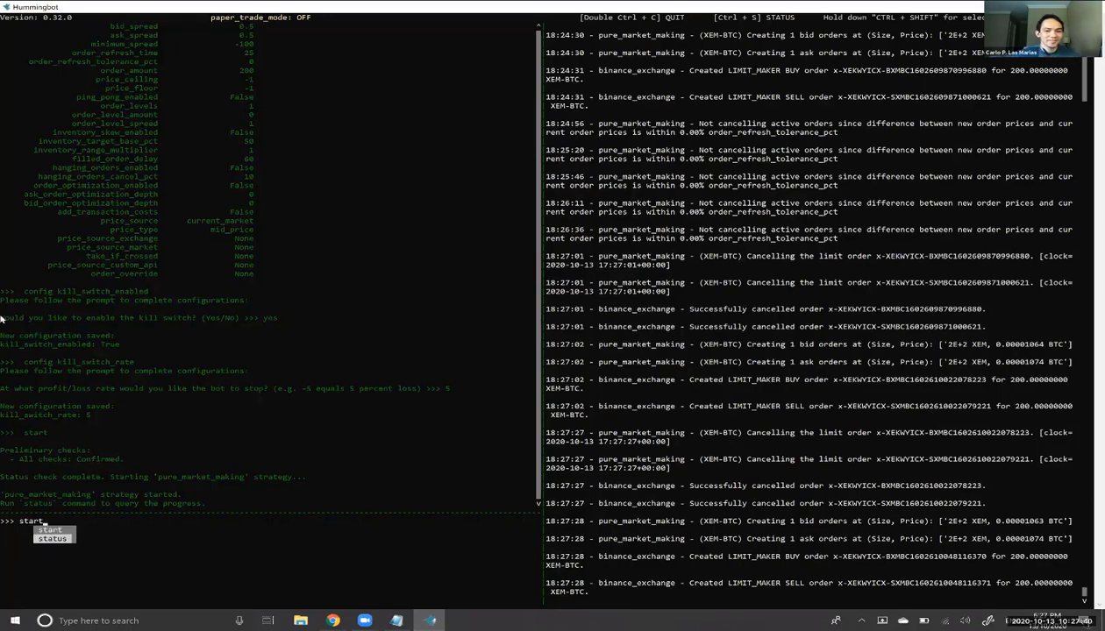
pyautogui.press('Tab')
pyautogui.press('Return')
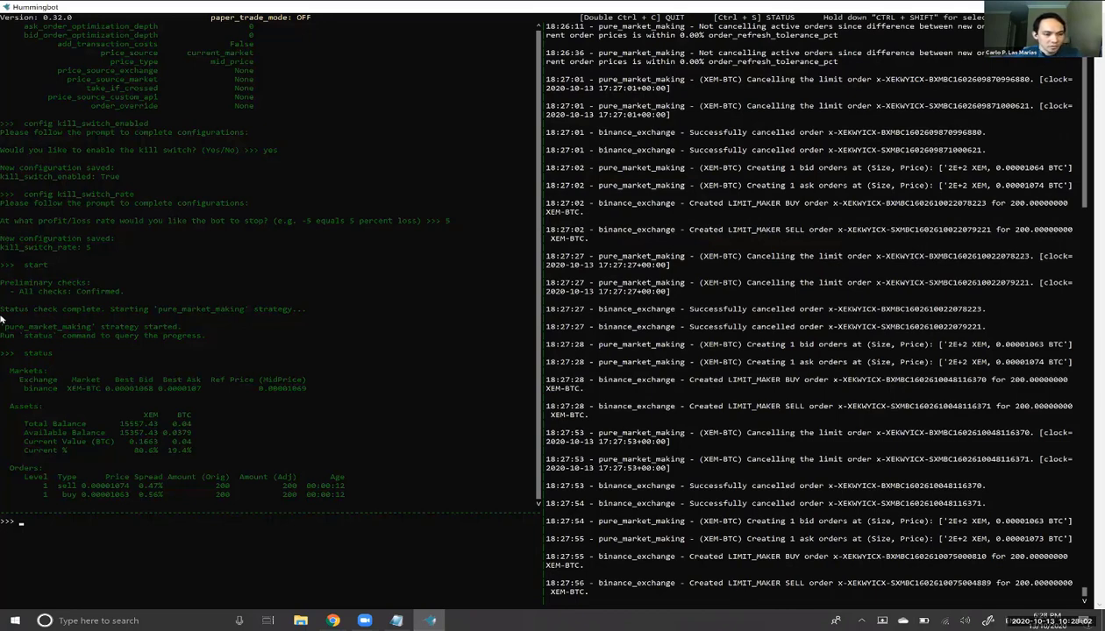
# Enter 'config t' to list the matching settings, such as the Telegram options.
pyautogui.write('config t')
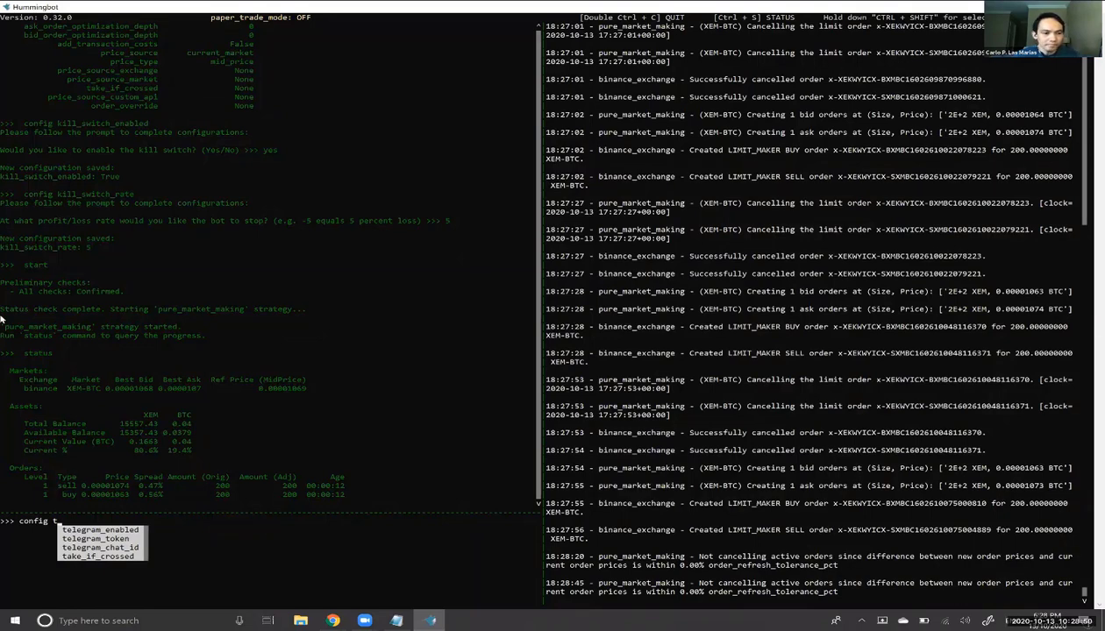
# Replace 'config t' with the history command to review the bot's trades, then bring Binance forward.
pyautogui.press('BackSpace')
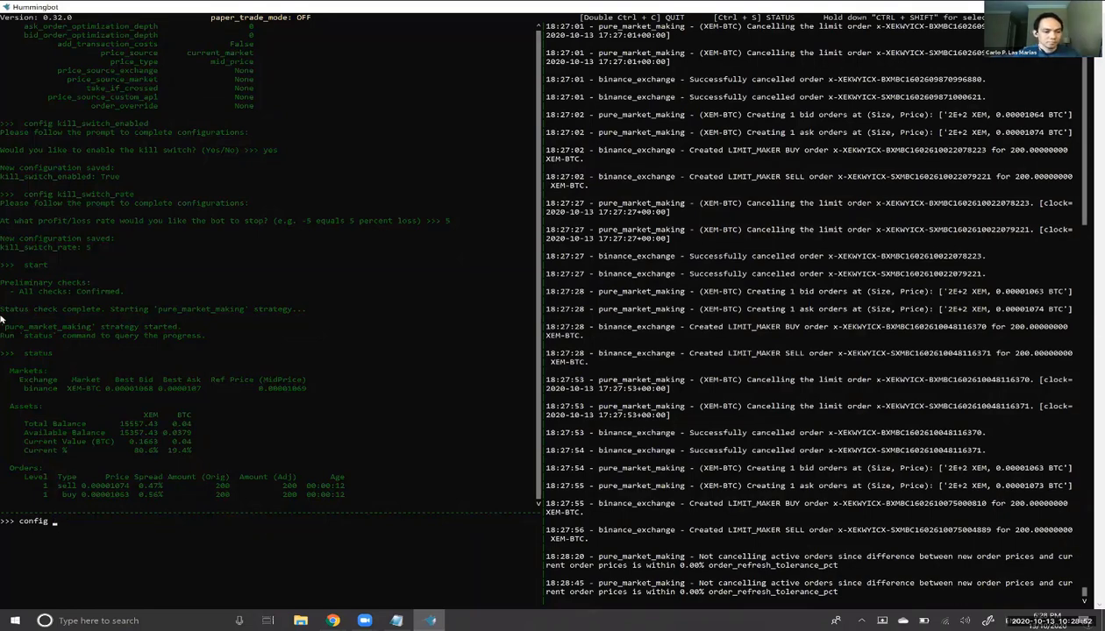
pyautogui.press('BackSpace')
pyautogui.press('BackSpace')
pyautogui.press('BackSpace')
pyautogui.press('BackSpace')
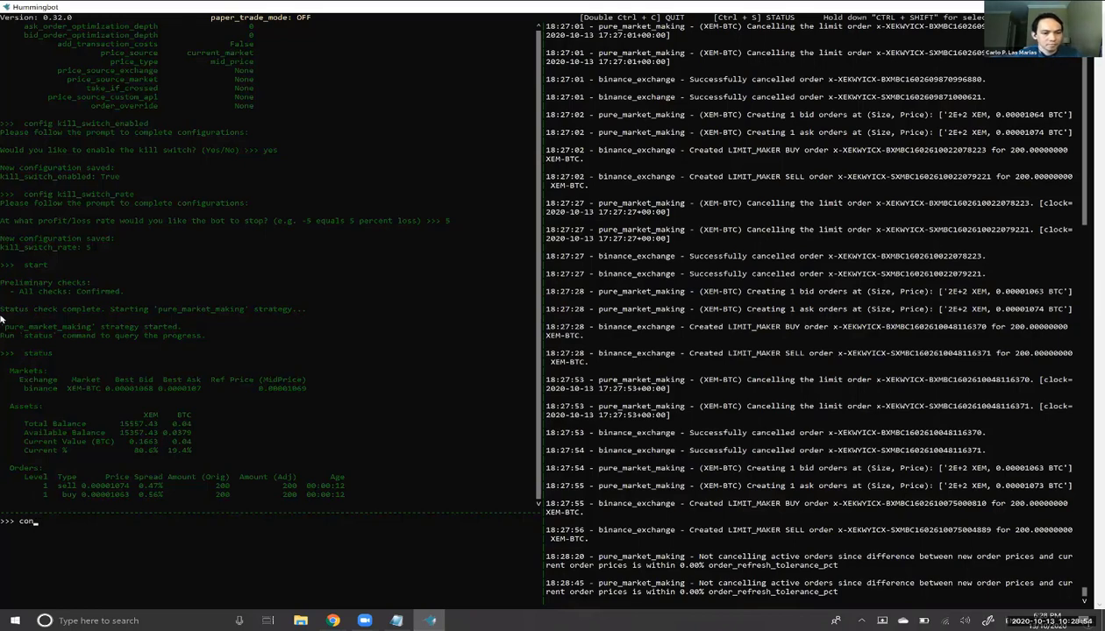
pyautogui.press('BackSpace')
pyautogui.press('BackSpace')
pyautogui.press('BackSpace')
pyautogui.write('his')
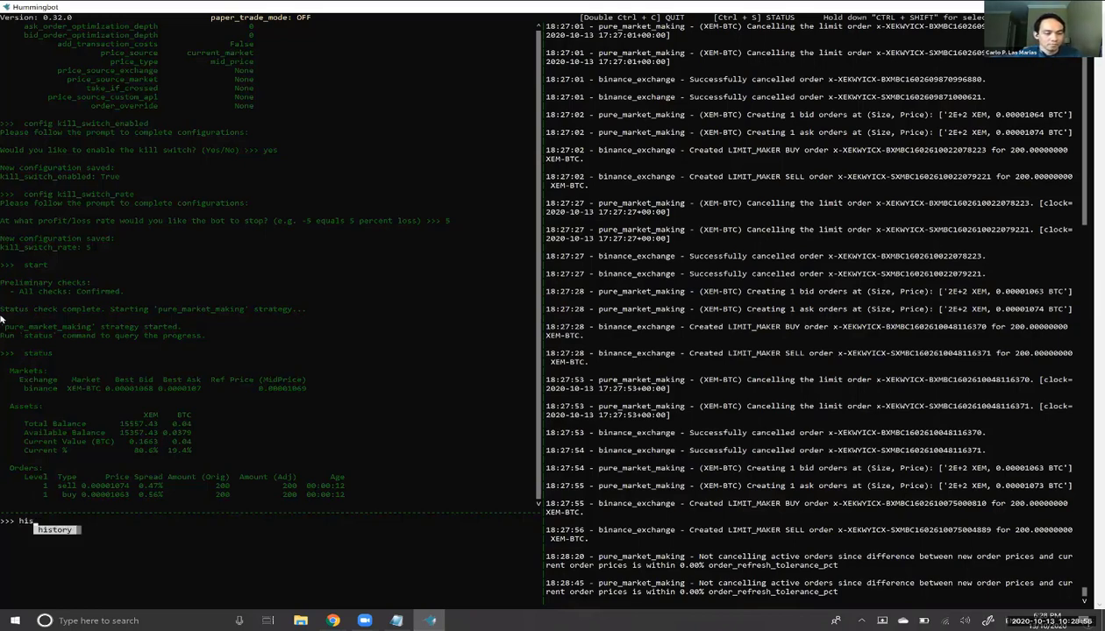
pyautogui.write('t')
pyautogui.press('Tab')
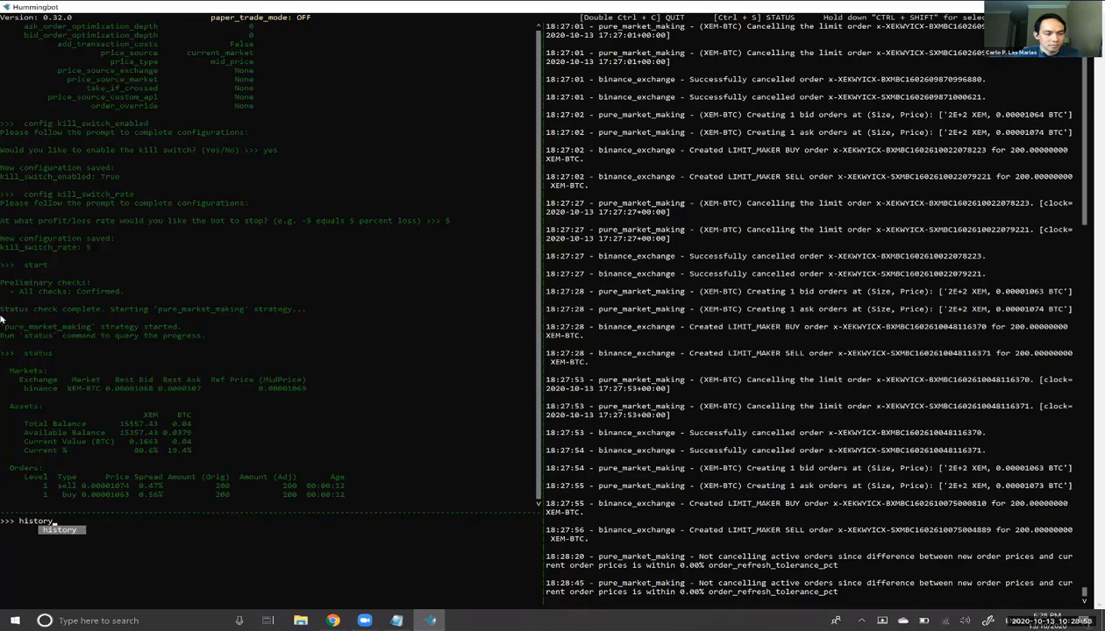
pyautogui.press('Return')
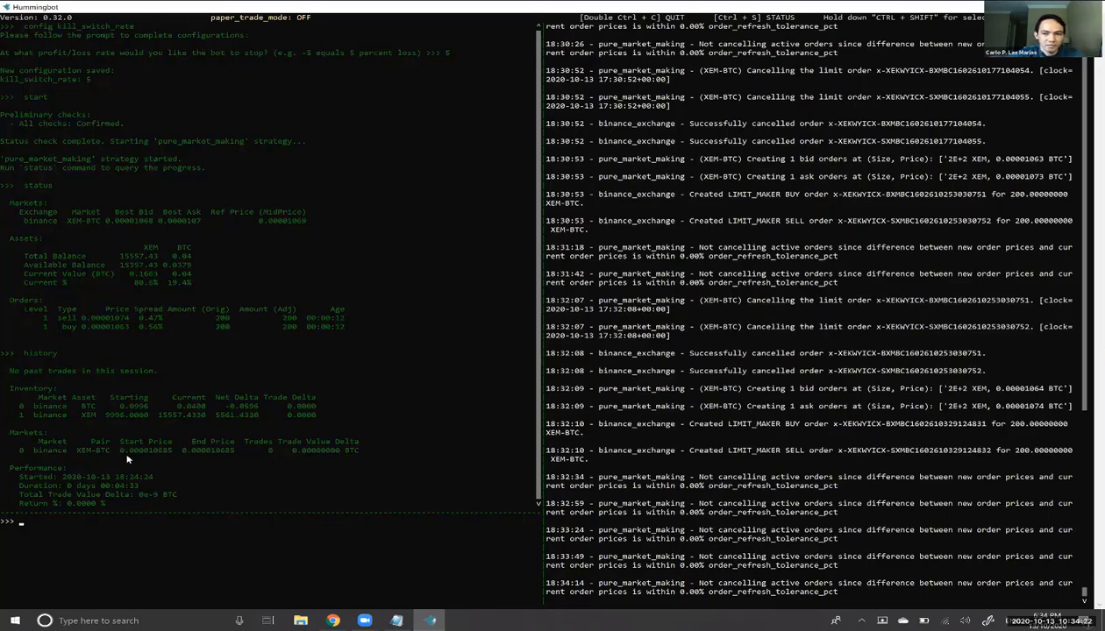
pyautogui.hotkey('alt', 'Tab')
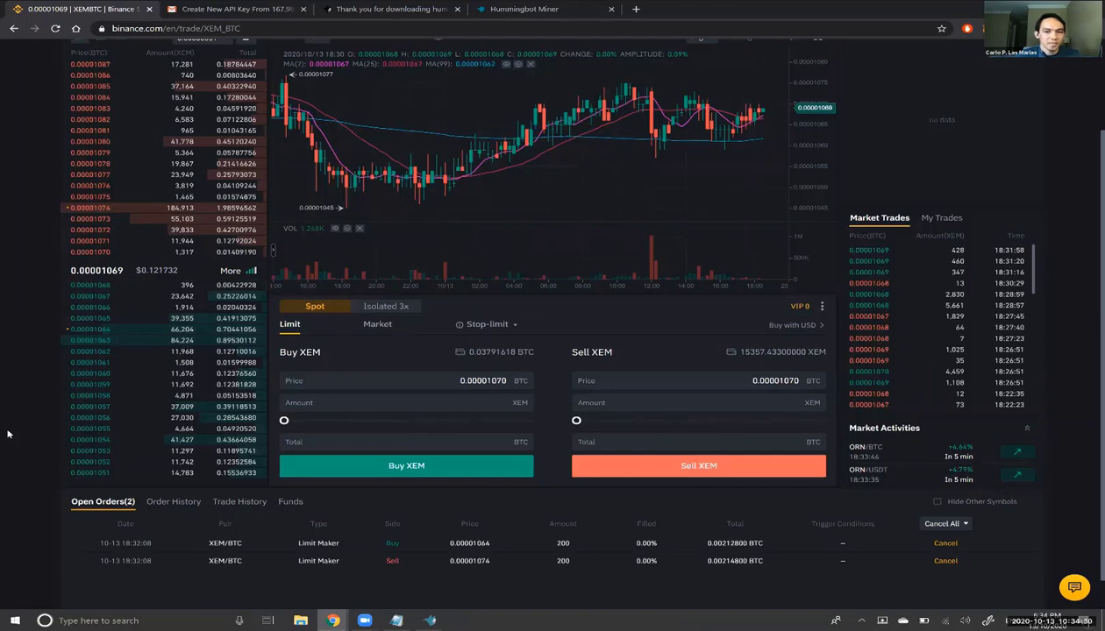
pyautogui.scroll(1, 7, 433)
pyautogui.scroll(1, 7, 433)
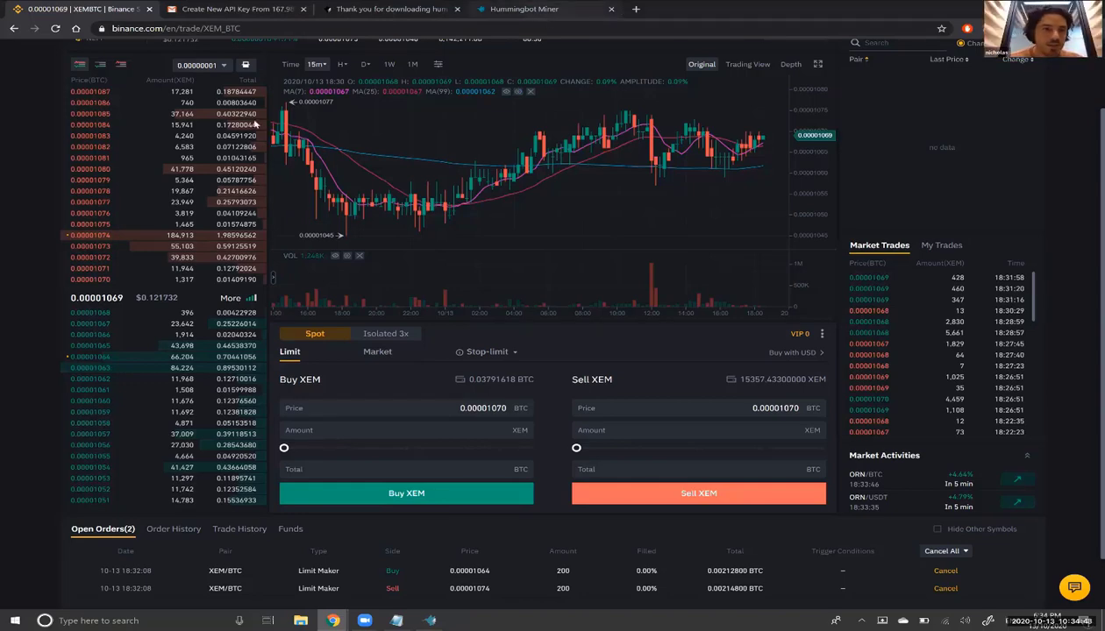
# Open the Hummingbot Miner login page and start entering the account e-mail address.
pyautogui.click(544, 10)
pyautogui.moveTo(254, 124)
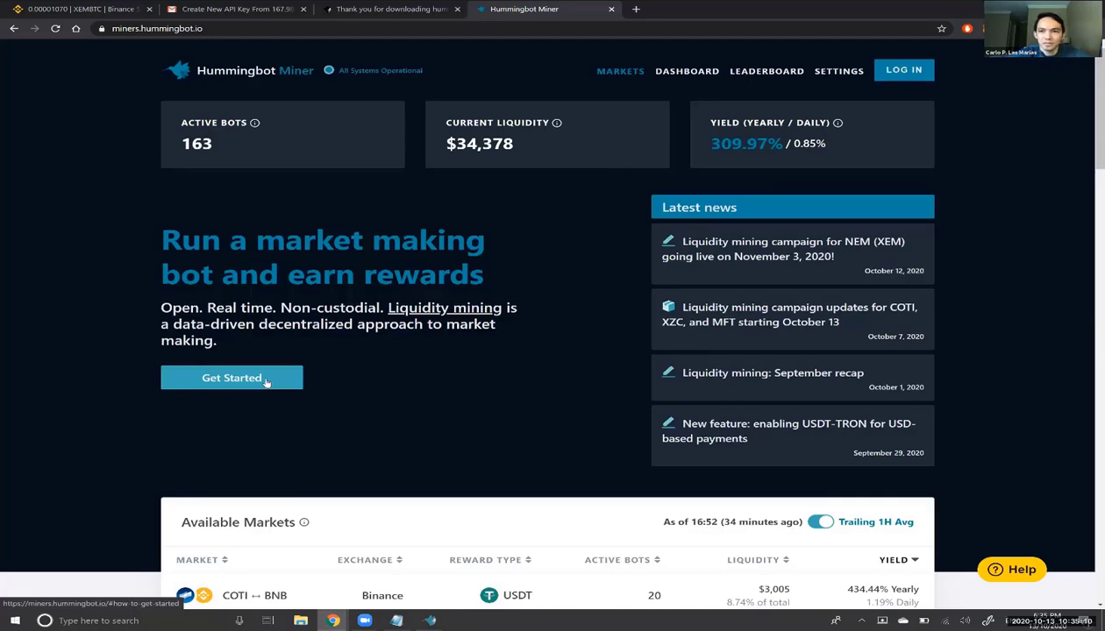
pyautogui.click(898, 74)
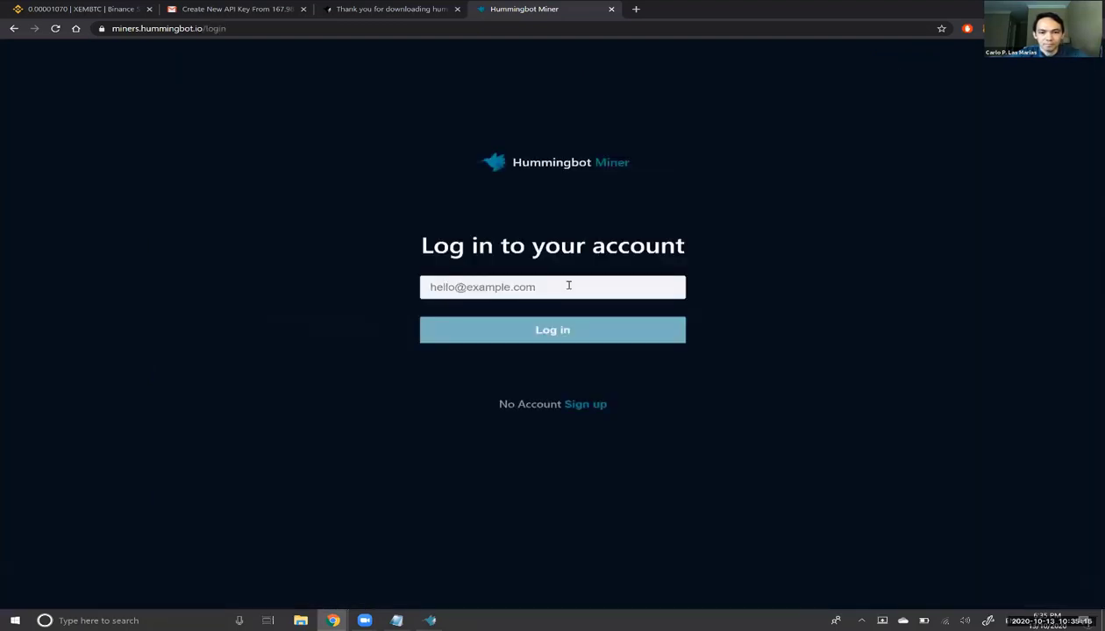
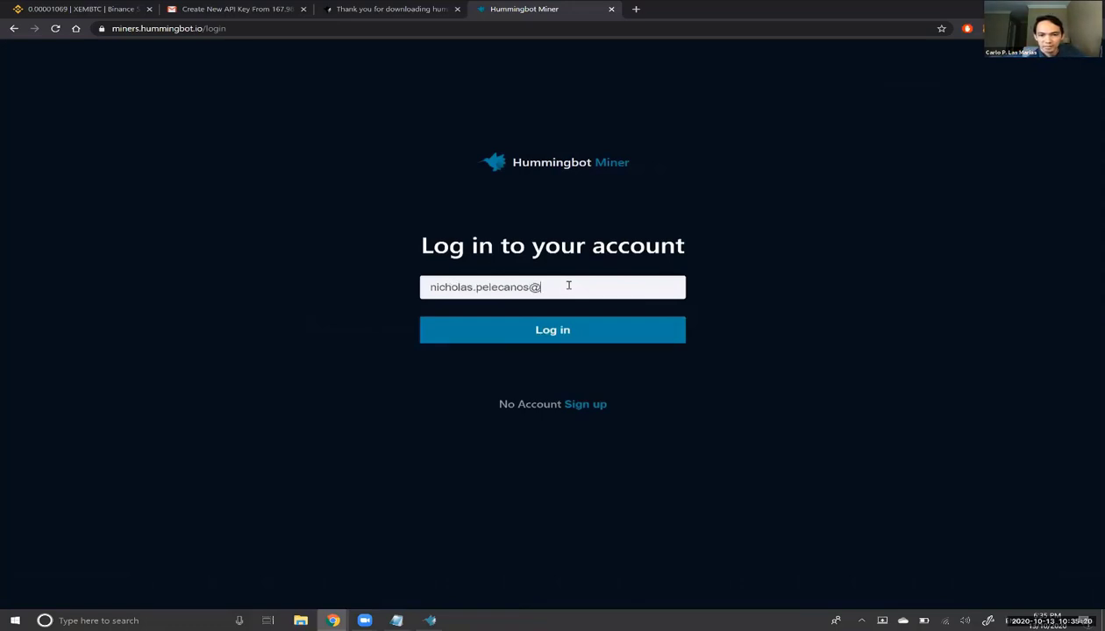
# Create a Hummingbot Miner account using the user's full e-mail address.
pyautogui.click(592, 405)
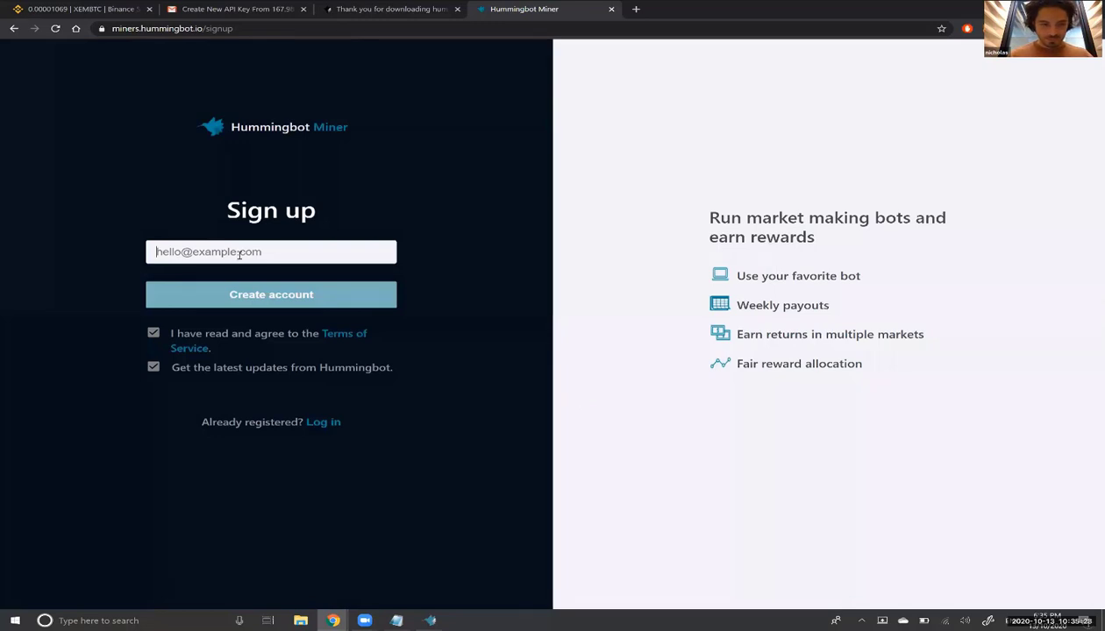
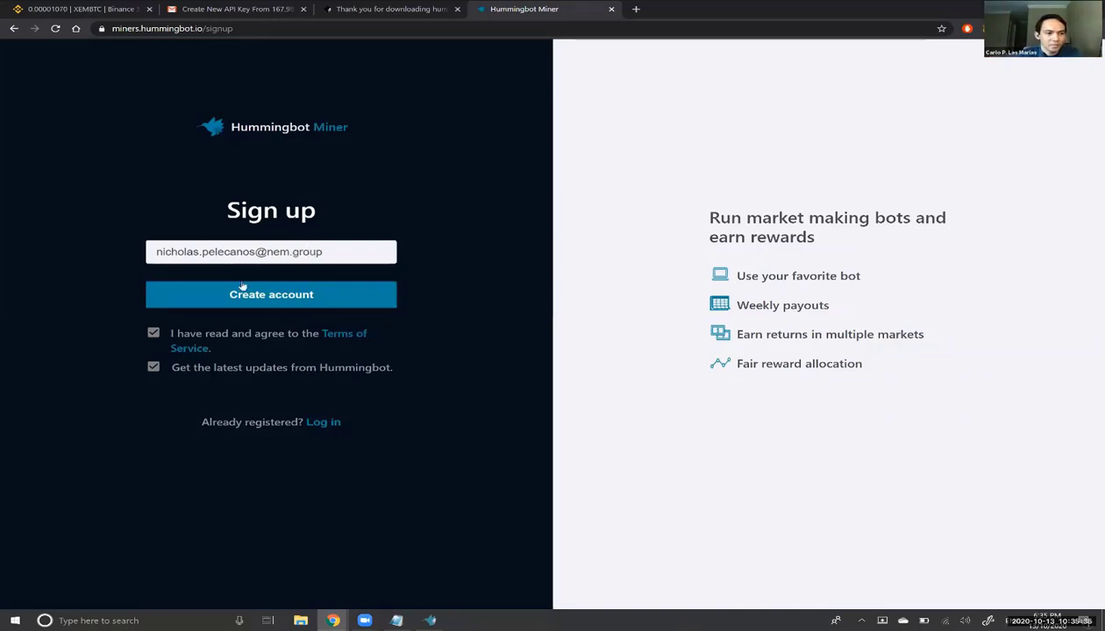
pyautogui.click(278, 298)
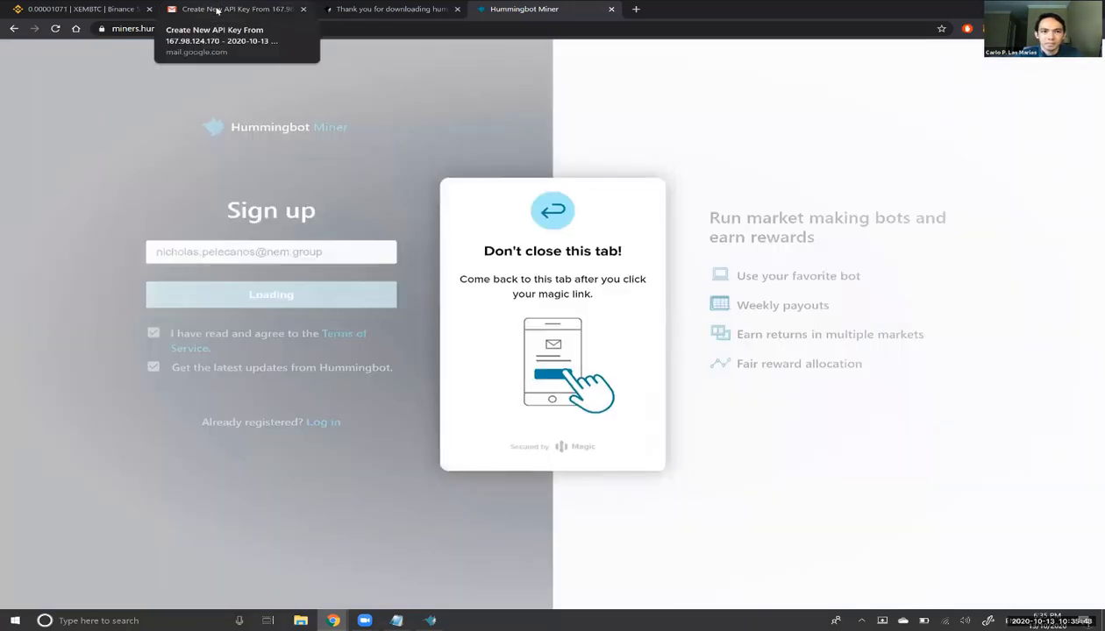
# Open the 'Log in to Hummingbot Miner' email in Gmail and confirm the login with its button.
pyautogui.click(217, 10)
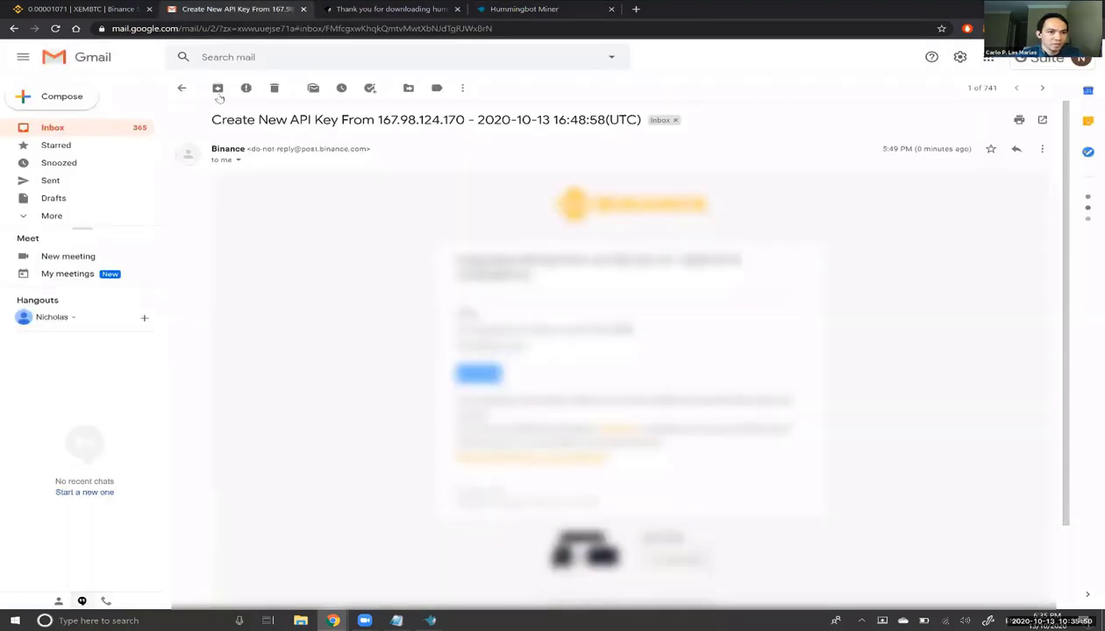
pyautogui.click(181, 87)
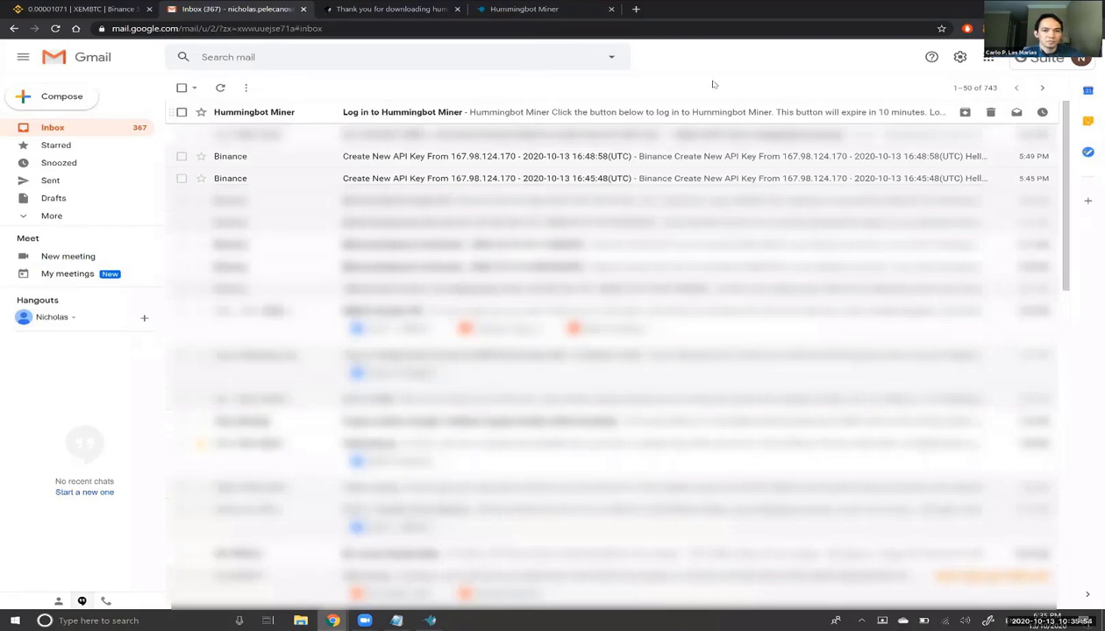
pyautogui.click(713, 112)
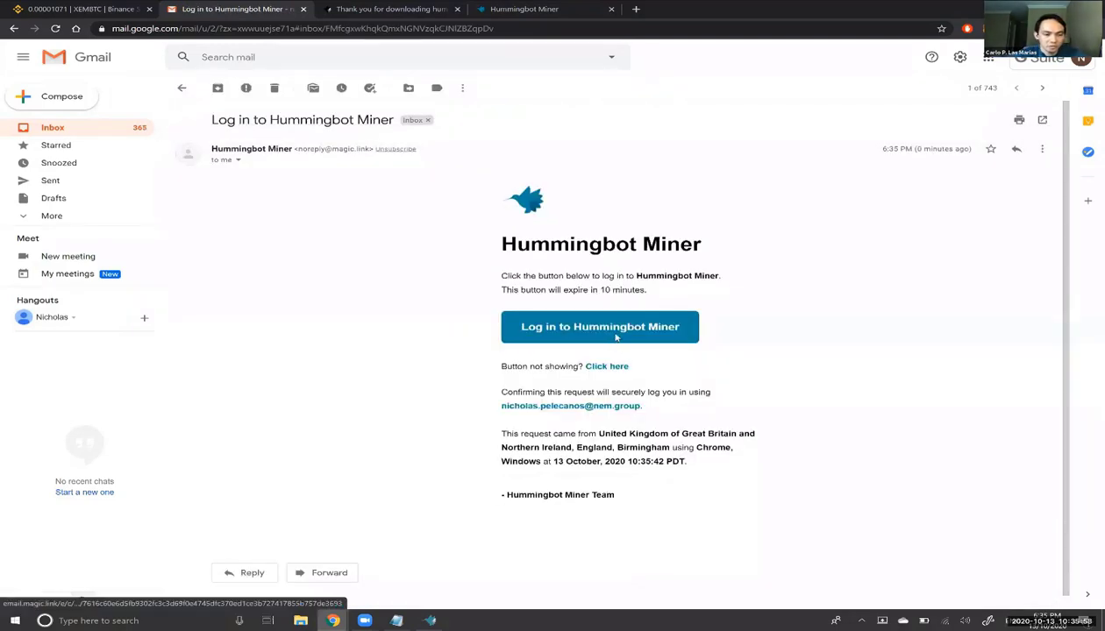
pyautogui.click(615, 337)
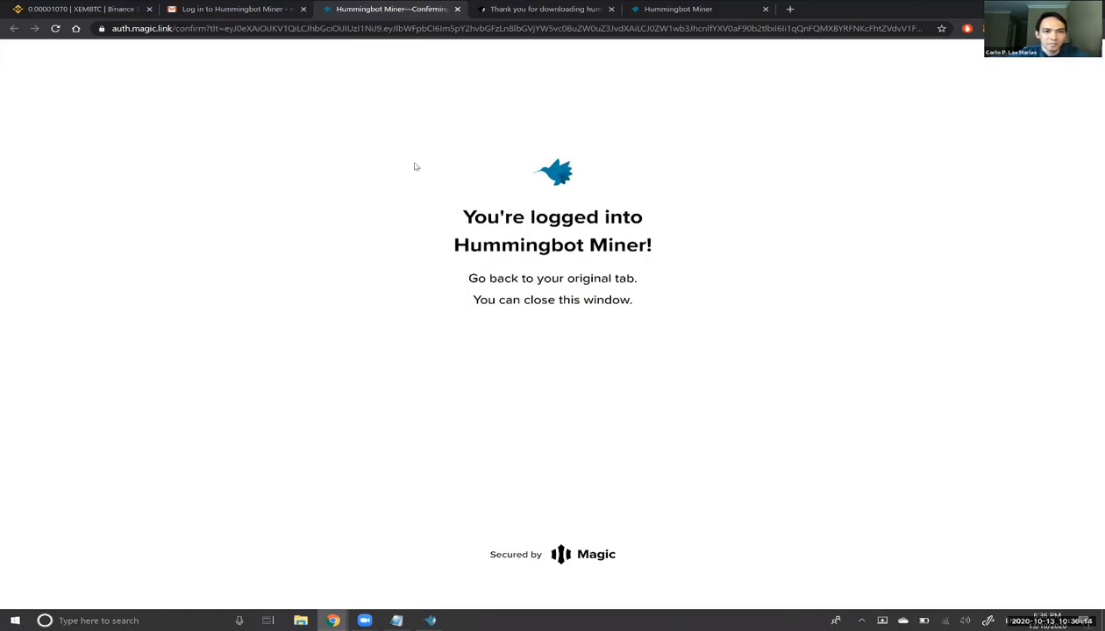
# Return to the Hummingbot Miner settings page and review the still-disabled Binance and wallet sections.
pyautogui.hotkey('ctrl', '9')
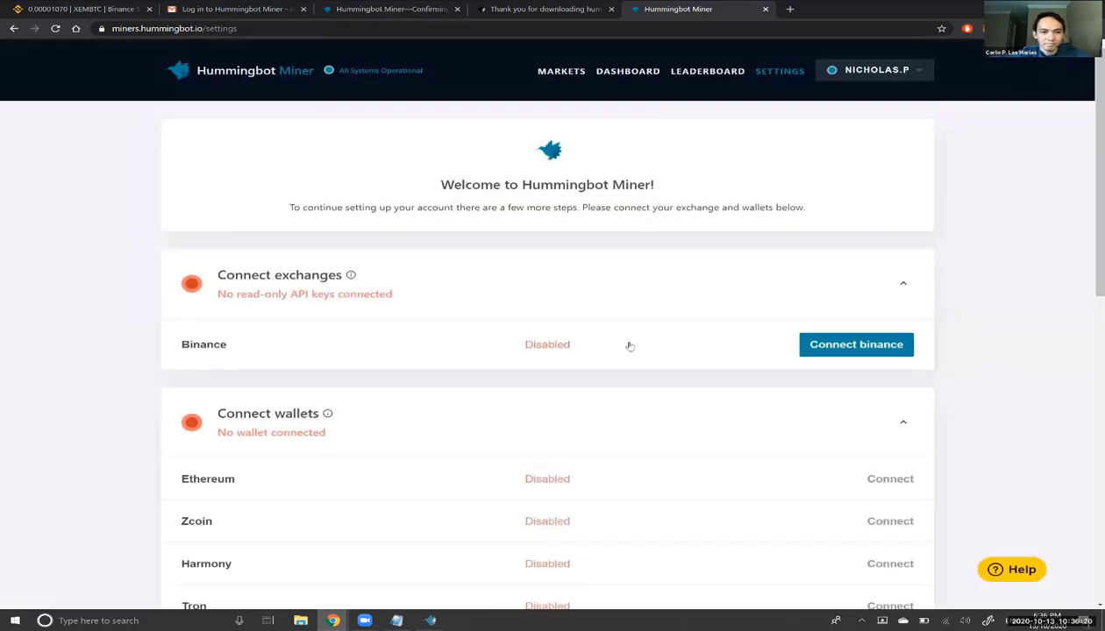
pyautogui.scroll(-4, 628, 345)
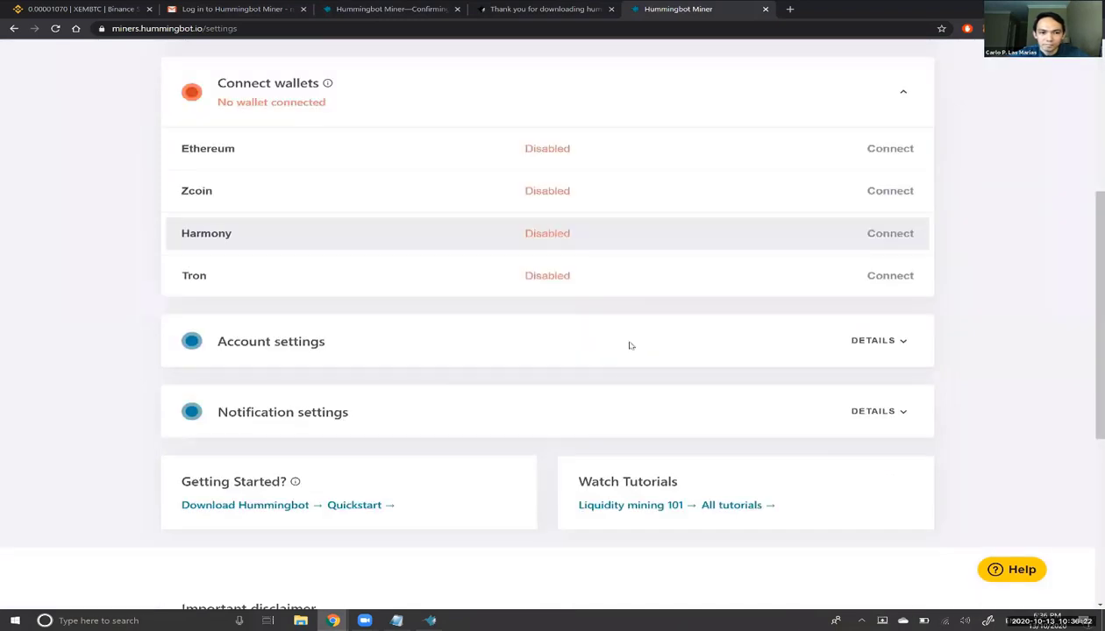
pyautogui.scroll(4, 628, 345)
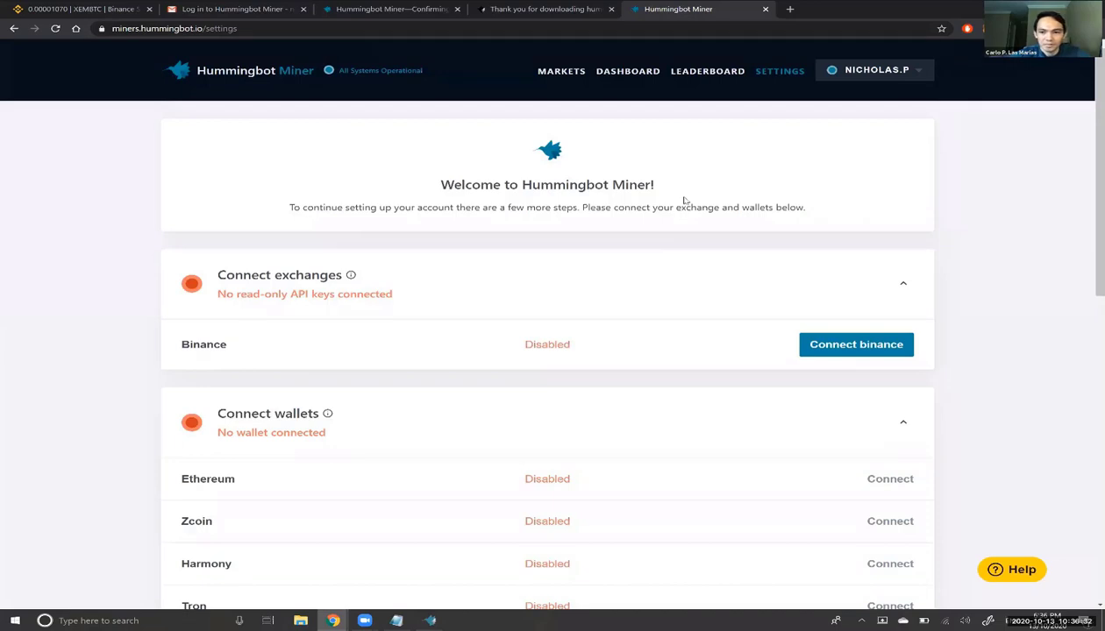
# Open the Connect Binance form and paste the read-only API key copied from Notepad.
pyautogui.click(844, 346)
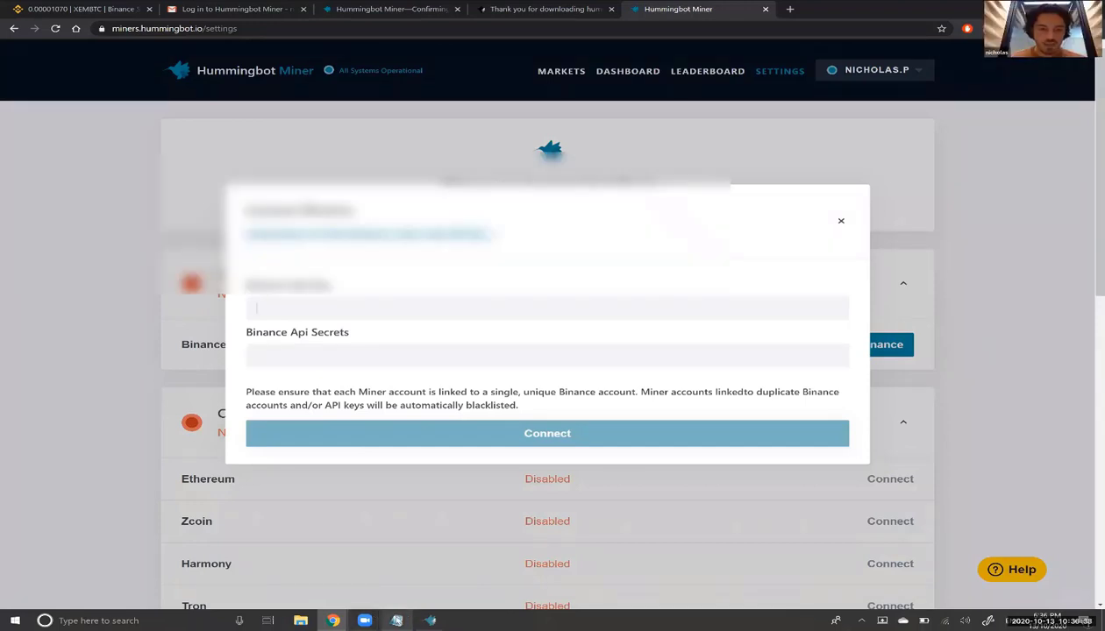
pyautogui.click(396, 620)
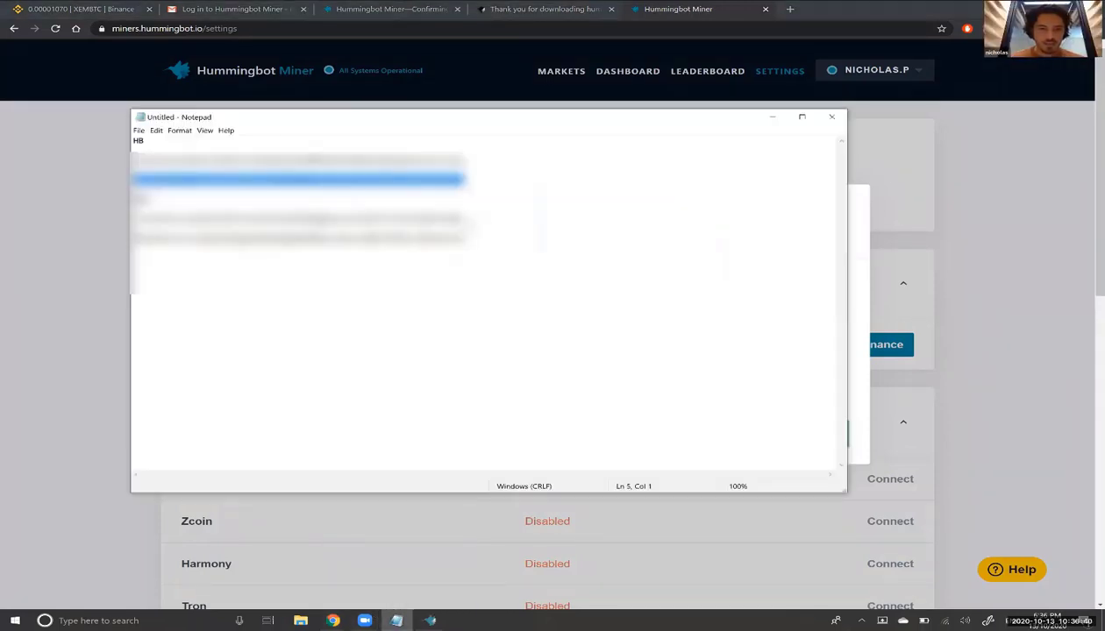
pyautogui.click(167, 277)
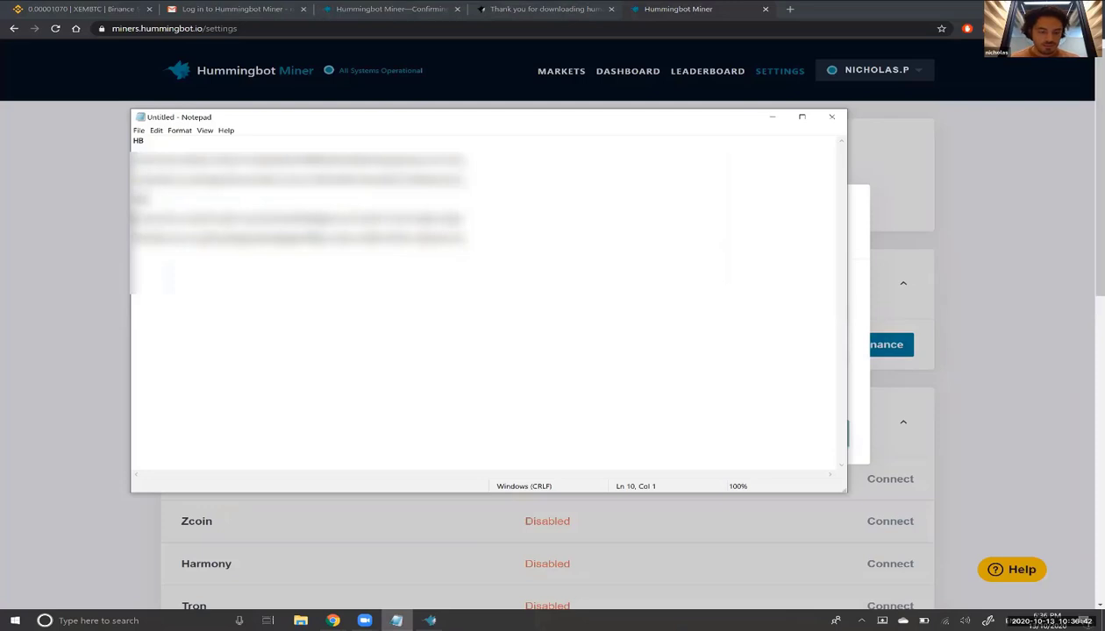
pyautogui.hotkey('shift', 'Up')
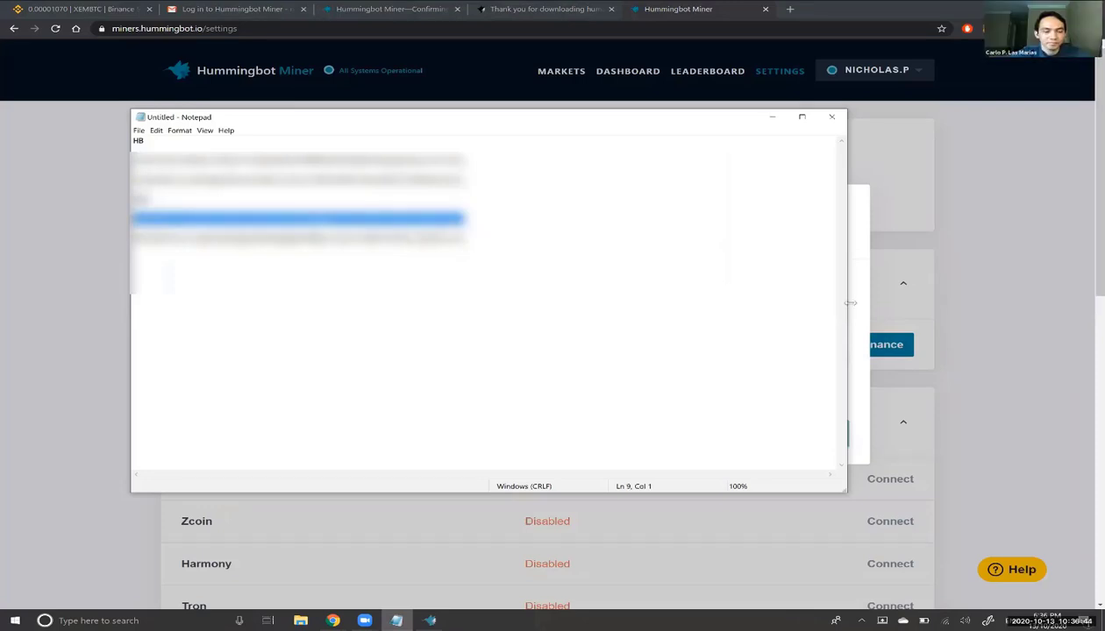
pyautogui.hotkey('alt', 'Tab')
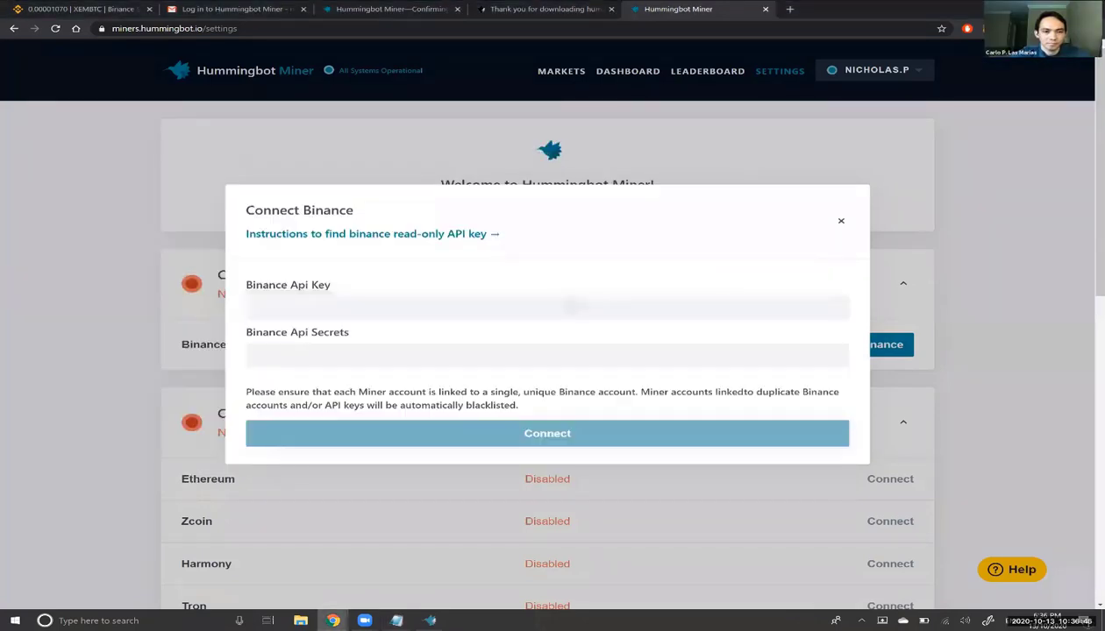
pyautogui.hotkey('ctrl', 'v')
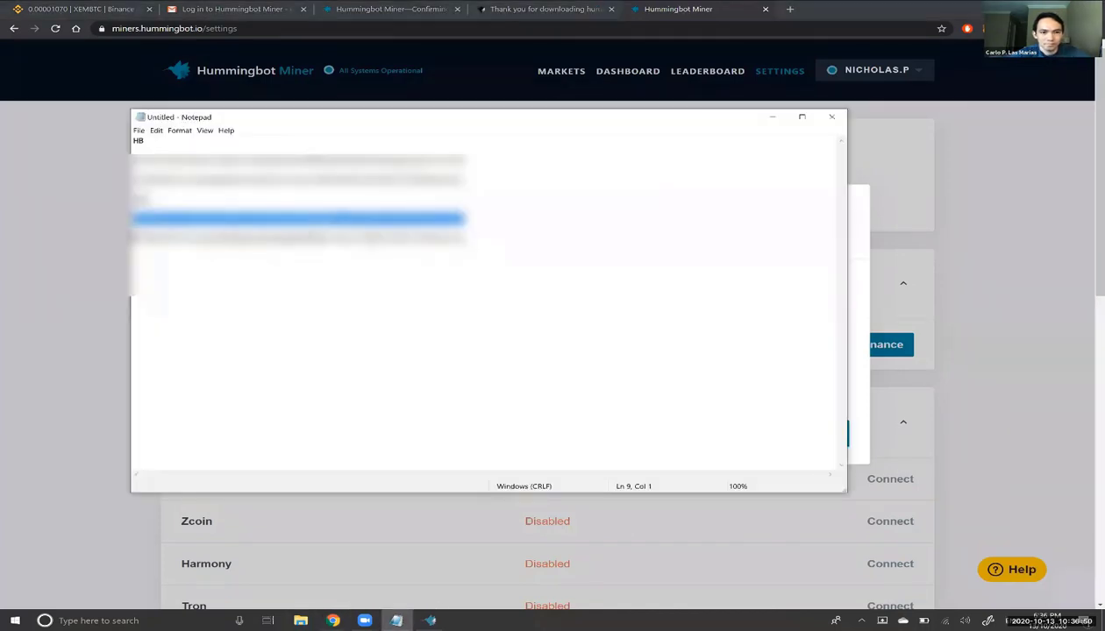
# Copy the API secret from Notepad into the Binance form and submit the connection.
pyautogui.moveTo(463, 238); pyautogui.dragTo(164, 238)
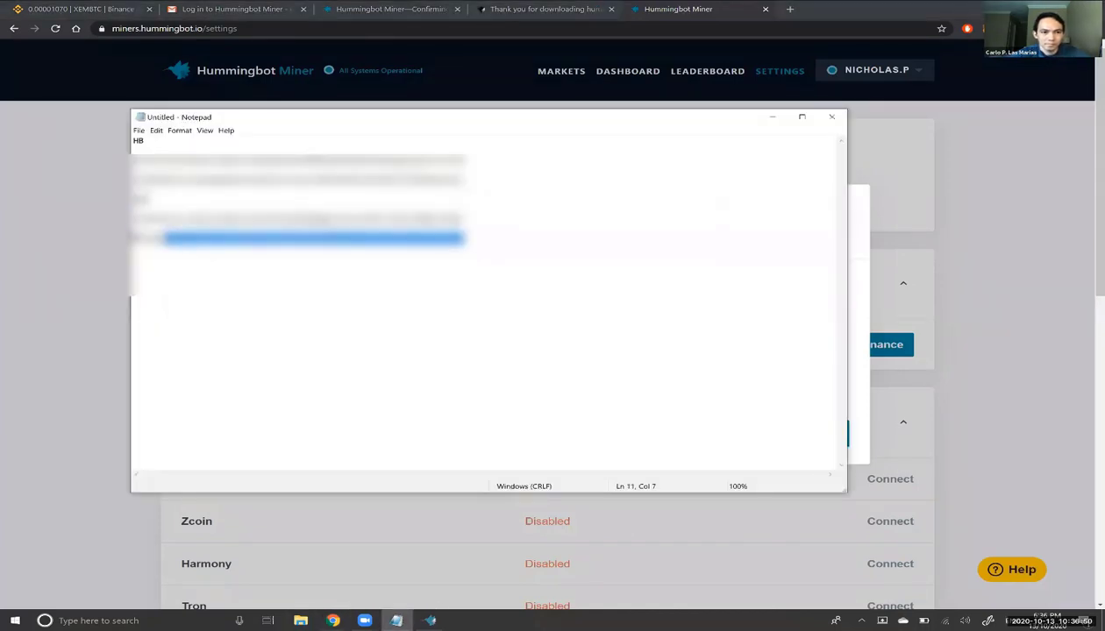
pyautogui.click(698, 414)
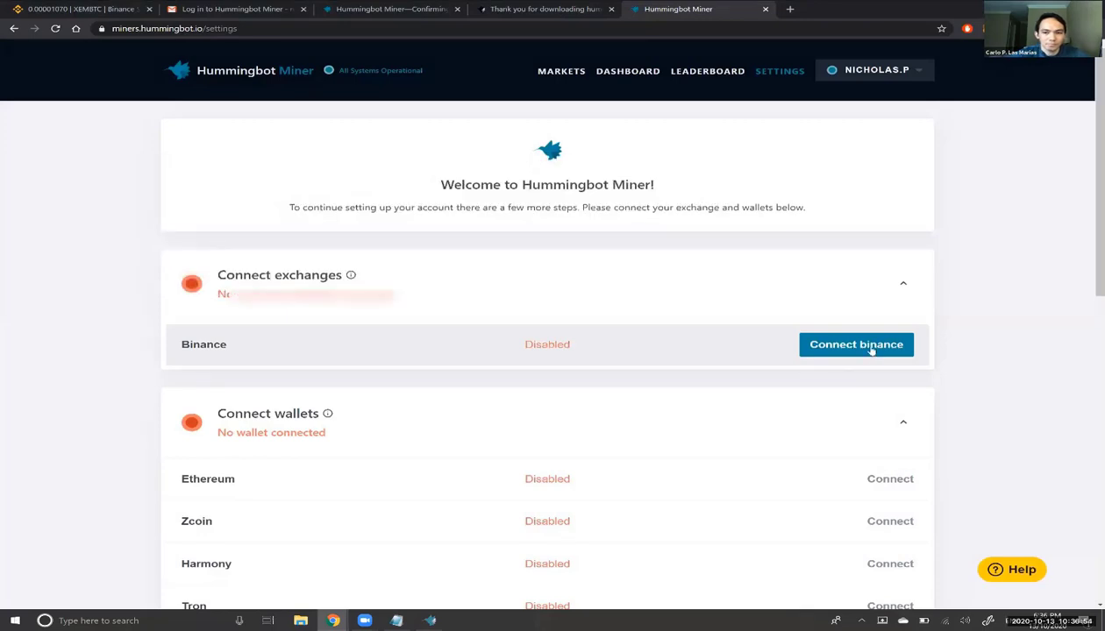
pyautogui.click(740, 346)
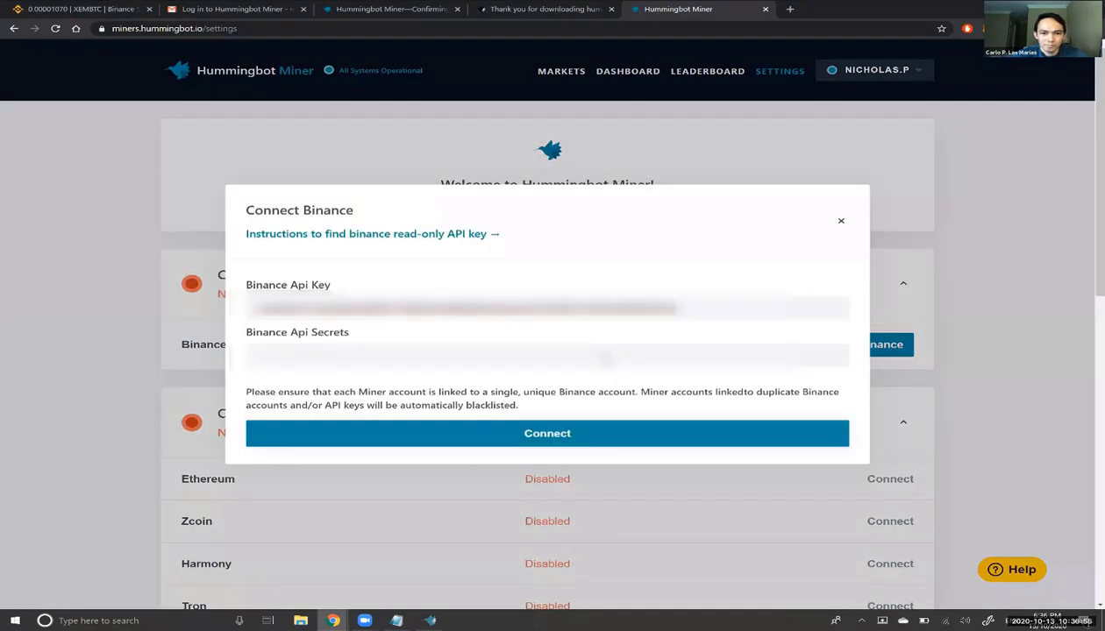
pyautogui.click(573, 436)
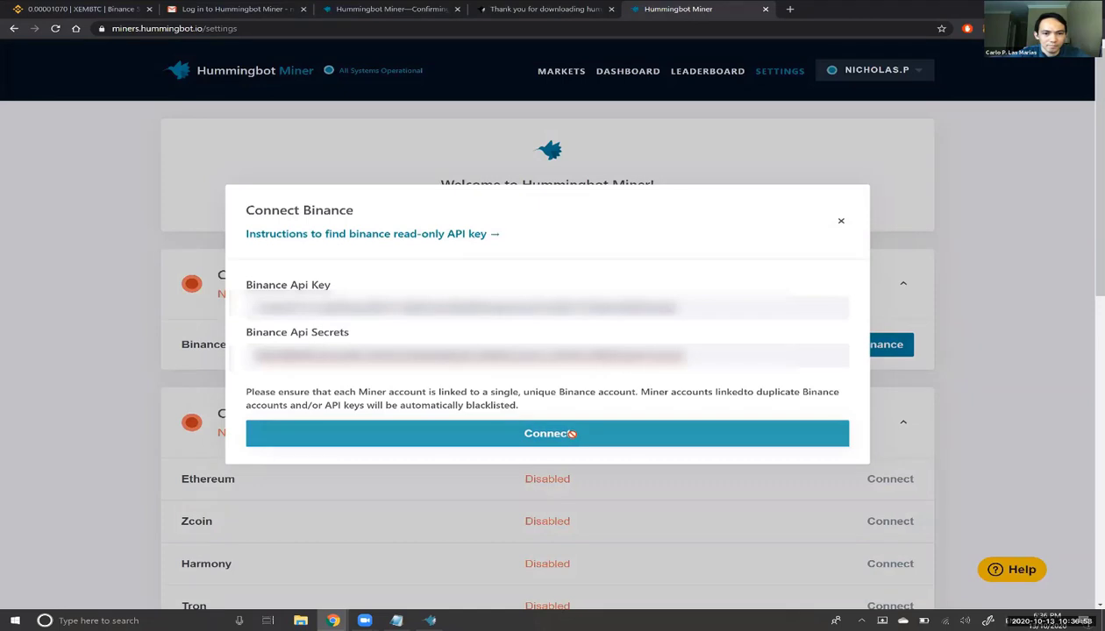
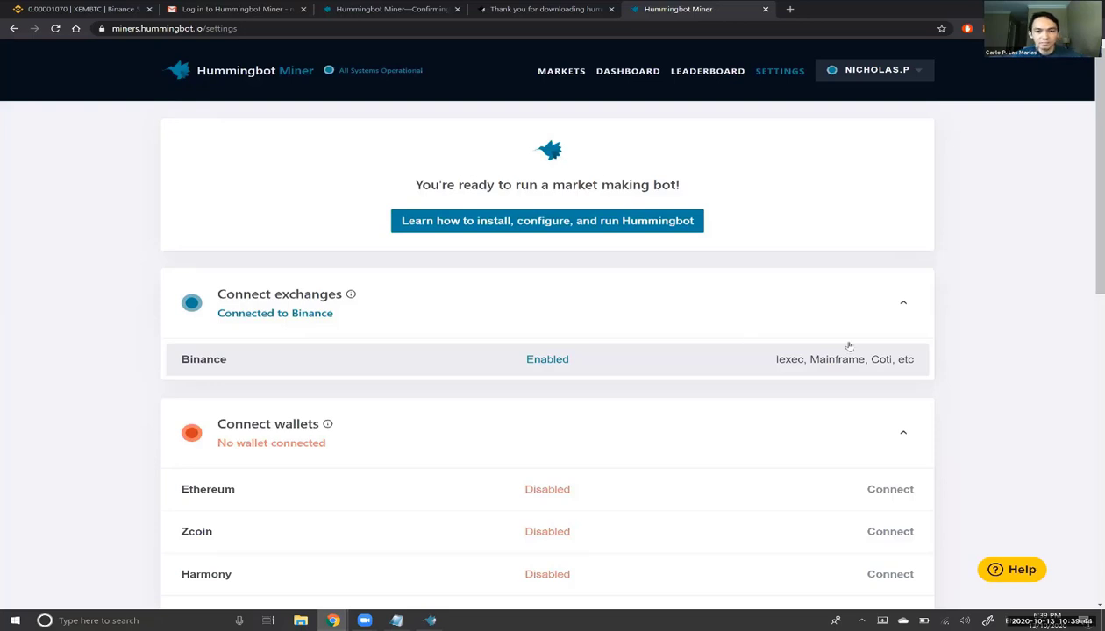
# Open the dashboard's Payouts section, which shows $0.00 earned and no payouts yet.
pyautogui.scroll(-2, 859, 344)
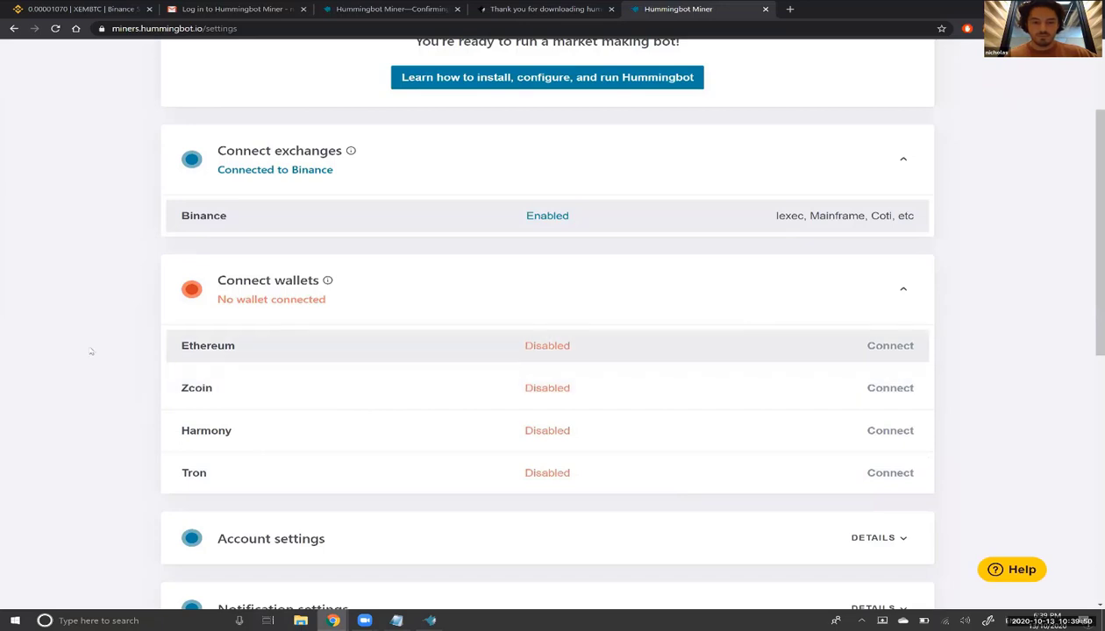
pyautogui.scroll(-1, 91, 351)
pyautogui.scroll(1, 91, 351)
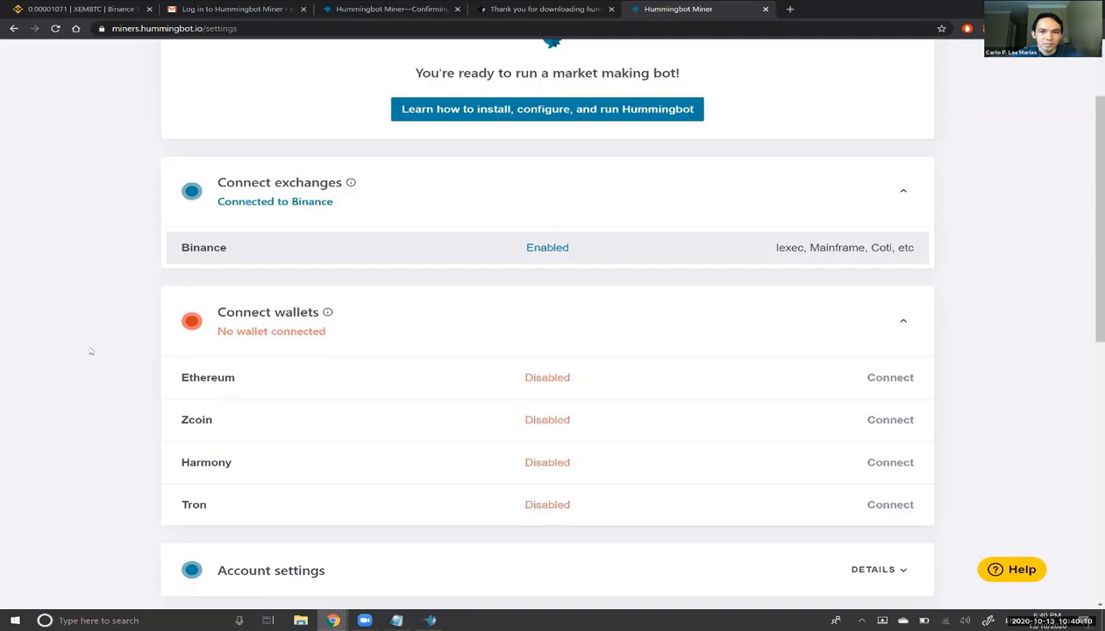
pyautogui.scroll(2, 90, 350)
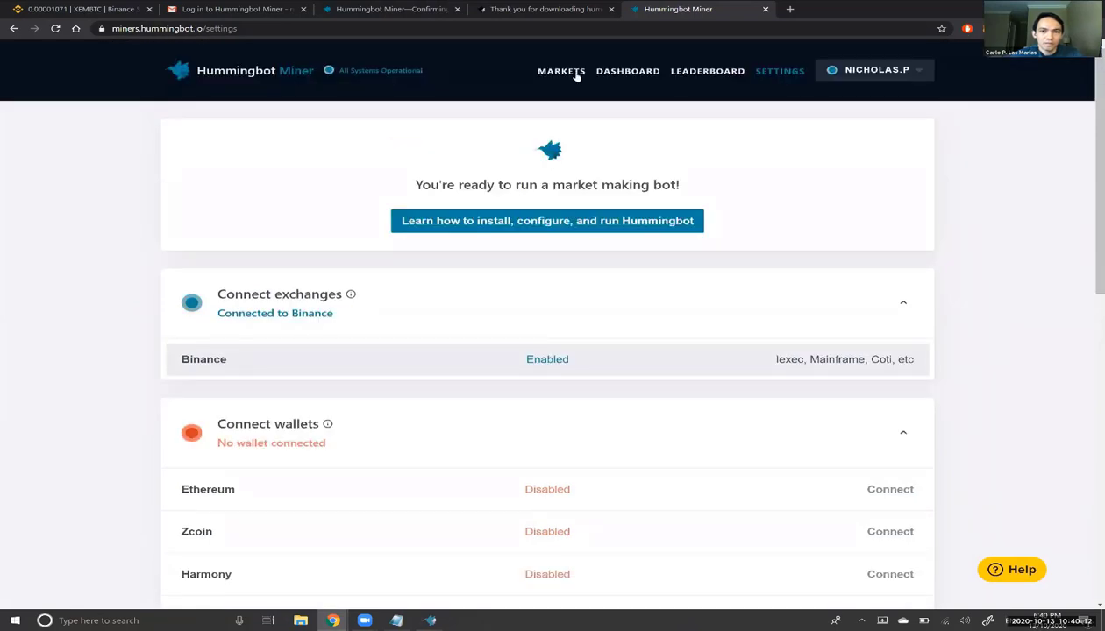
pyautogui.click(630, 72)
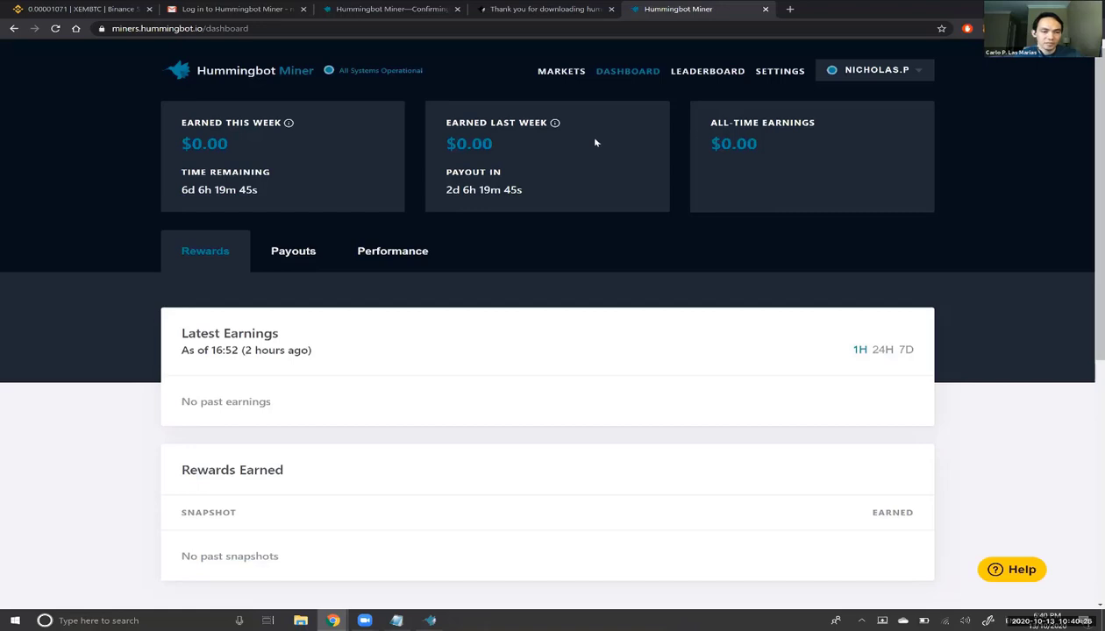
pyautogui.click(308, 257)
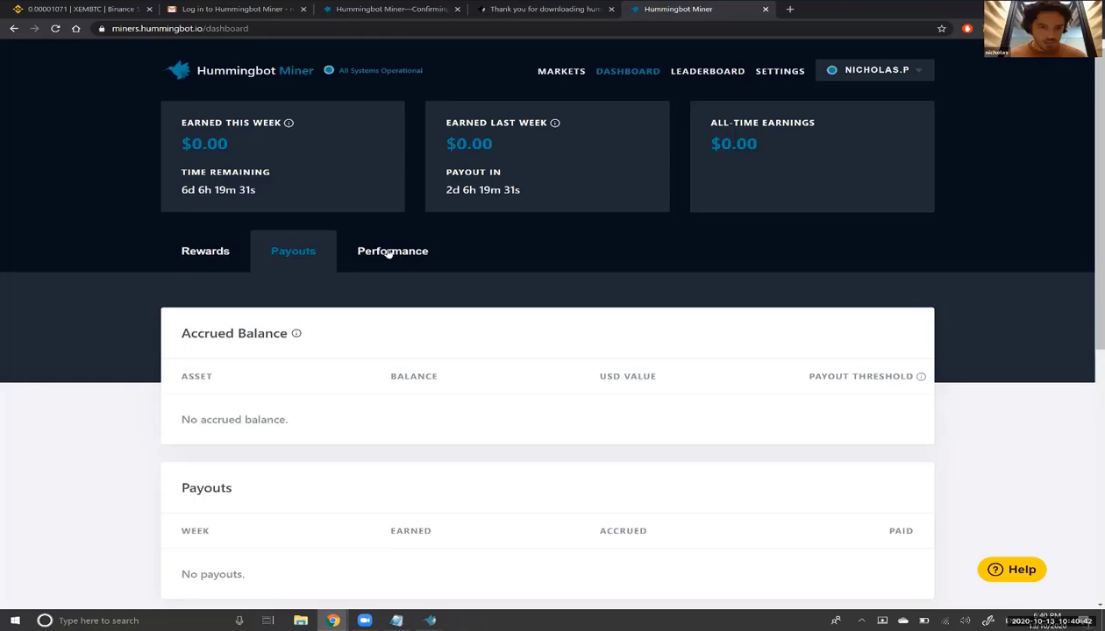
# Review the RLC-BTC performance and P&L cards on the Performance tab.
pyautogui.click(388, 253)
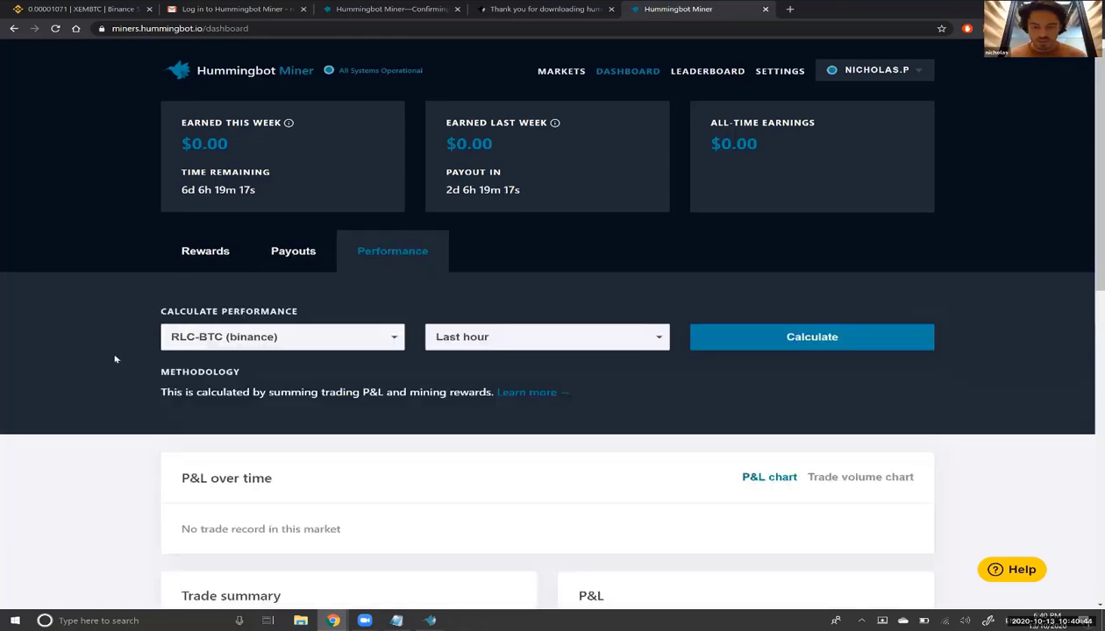
pyautogui.scroll(-1, 94, 384)
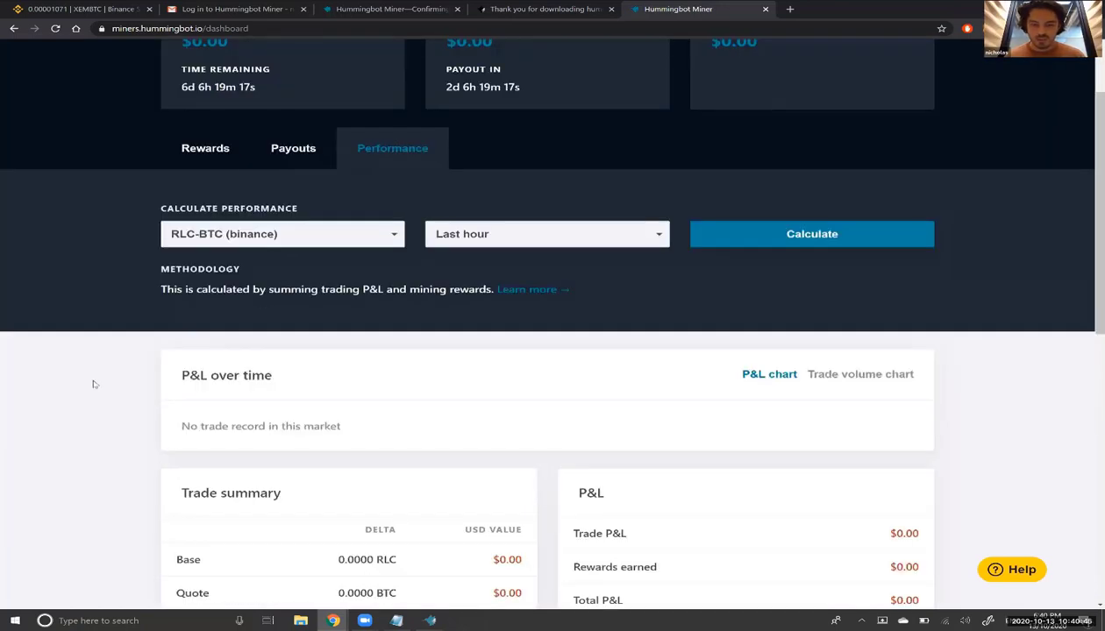
pyautogui.scroll(-1, 95, 384)
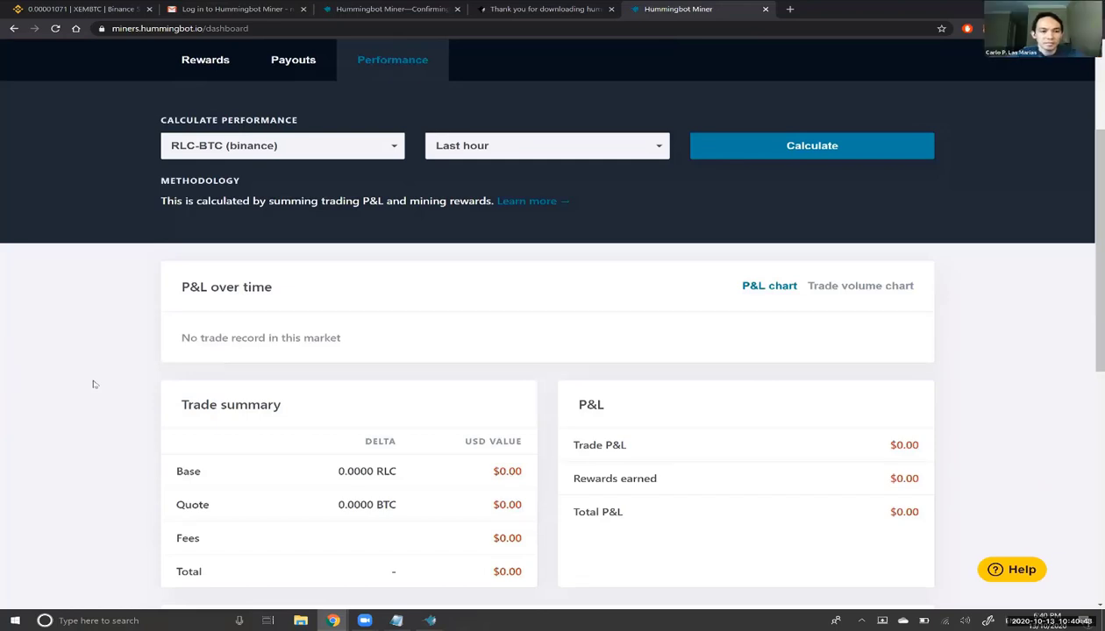
pyautogui.scroll(-1, 94, 384)
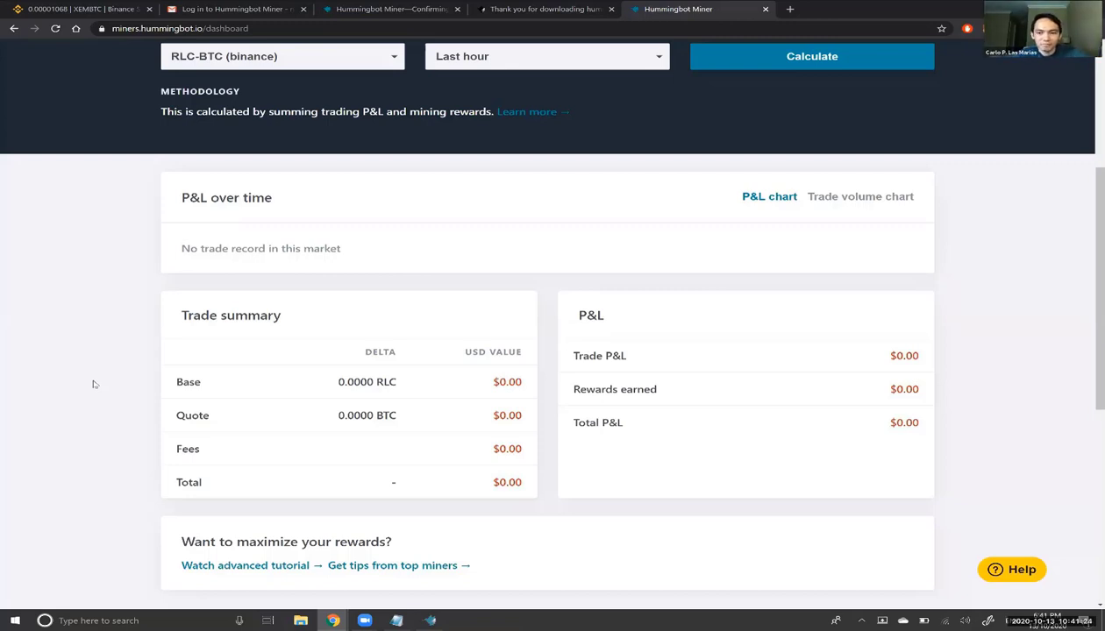
pyautogui.scroll(-1, 94, 384)
# Go to the Markets page and scroll to Available Markets, such as COTI-BNB with liquidity and yields.
pyautogui.scroll(2, 93, 384)
pyautogui.scroll(2, 94, 384)
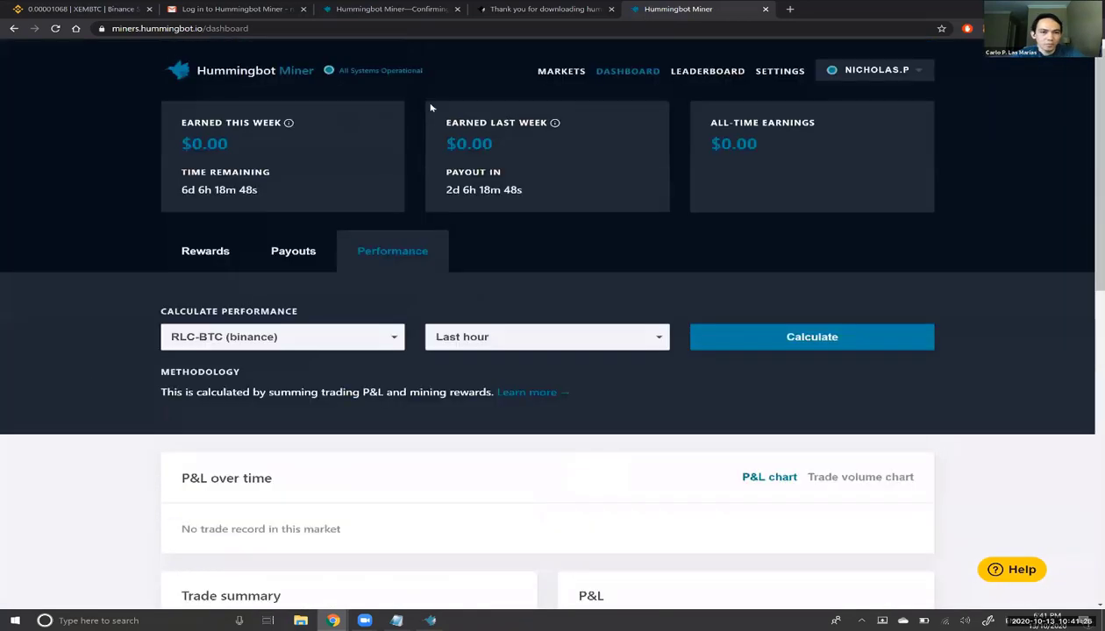
pyautogui.click(551, 77)
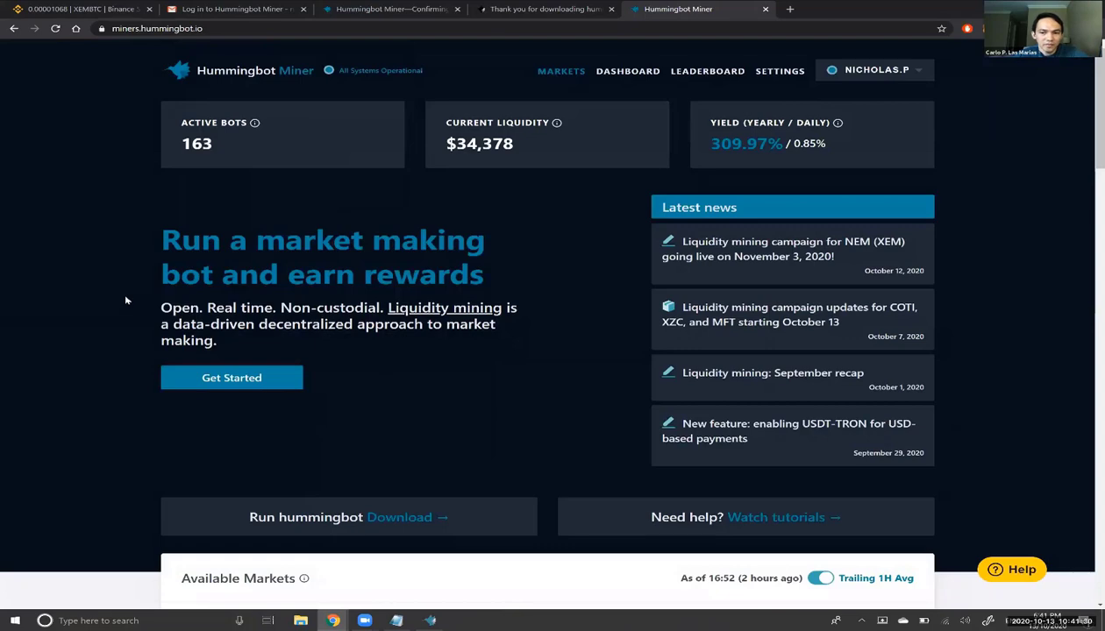
pyautogui.scroll(-4, 126, 300)
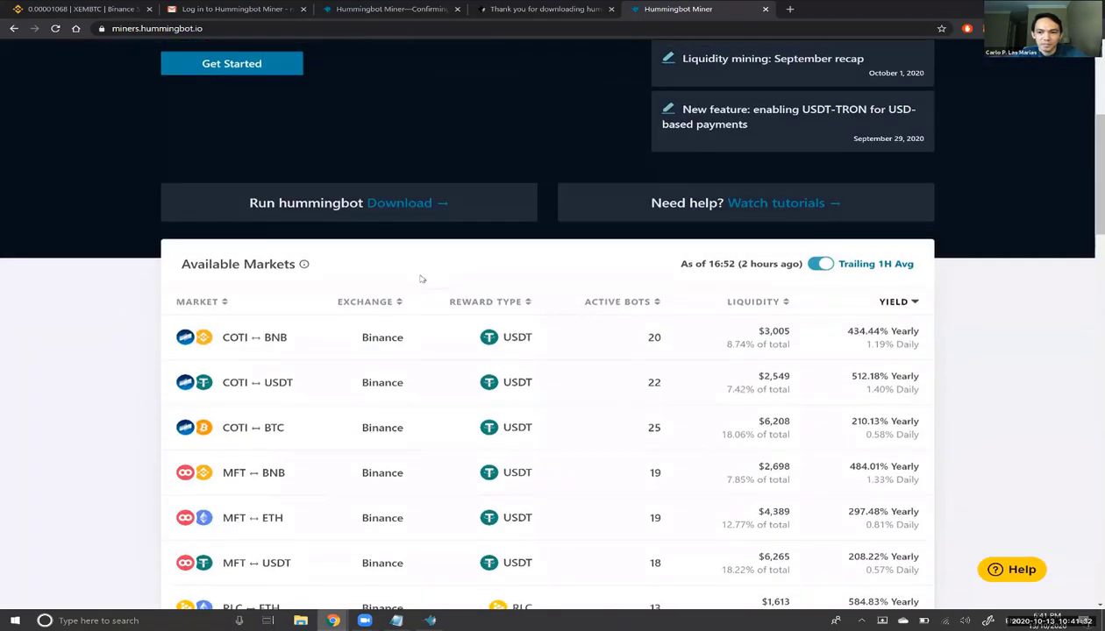